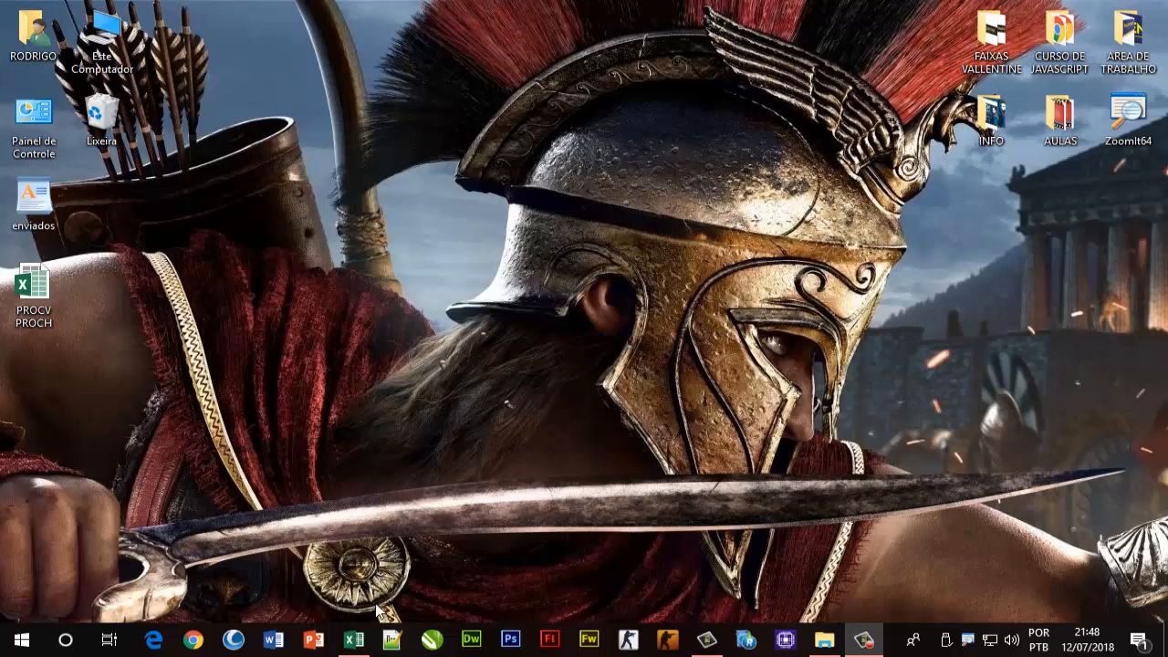
Switch to the PROCV PROCH workbook in Excel and examine the student table plus the TRABALHO and PROVA grade tables
{"action": "left_click", "coordinate": [353, 640]}
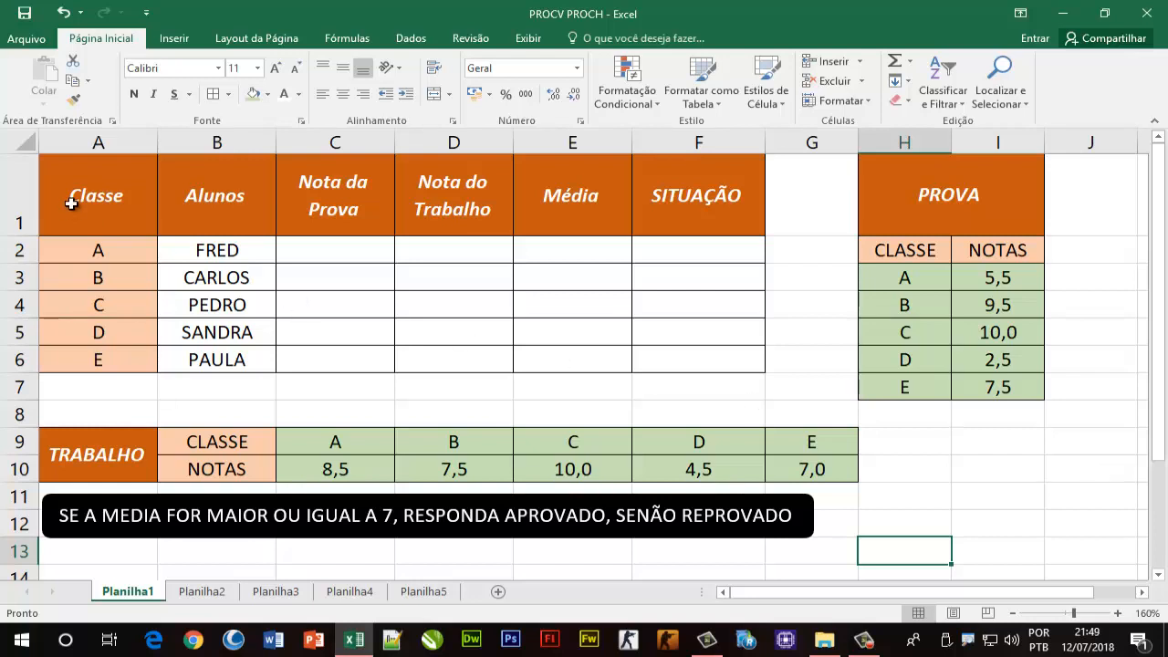
{"action": "left_click_drag", "start_coordinate": [71, 198], "coordinate": [748, 369]}
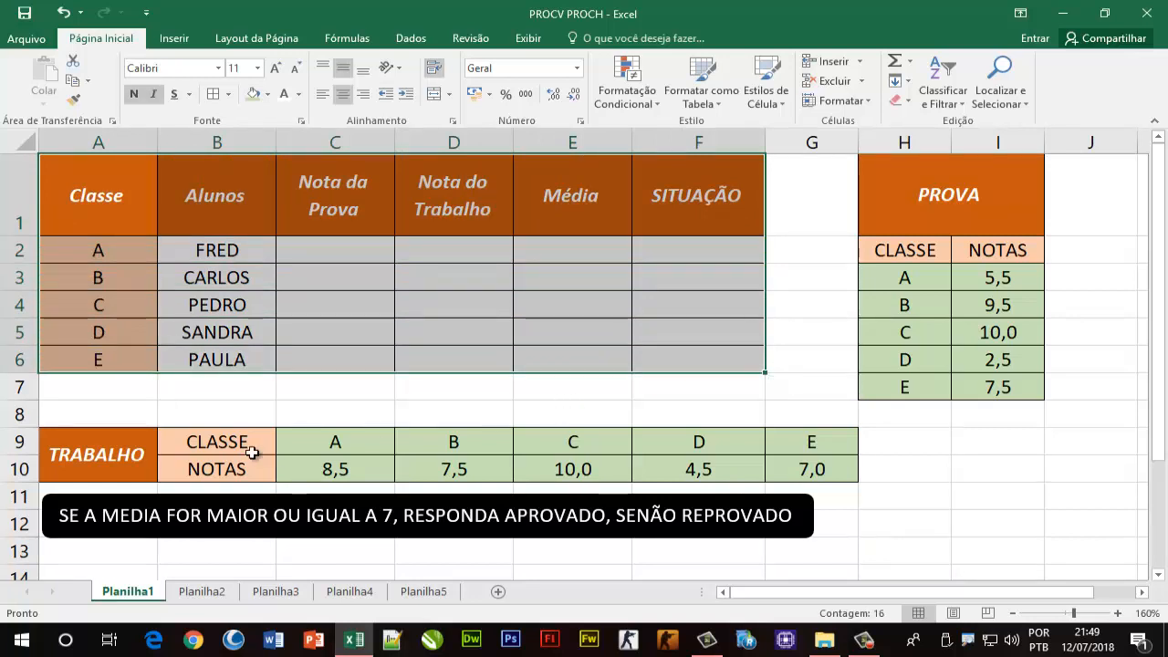
{"action": "left_click_drag", "start_coordinate": [137, 448], "coordinate": [790, 444]}
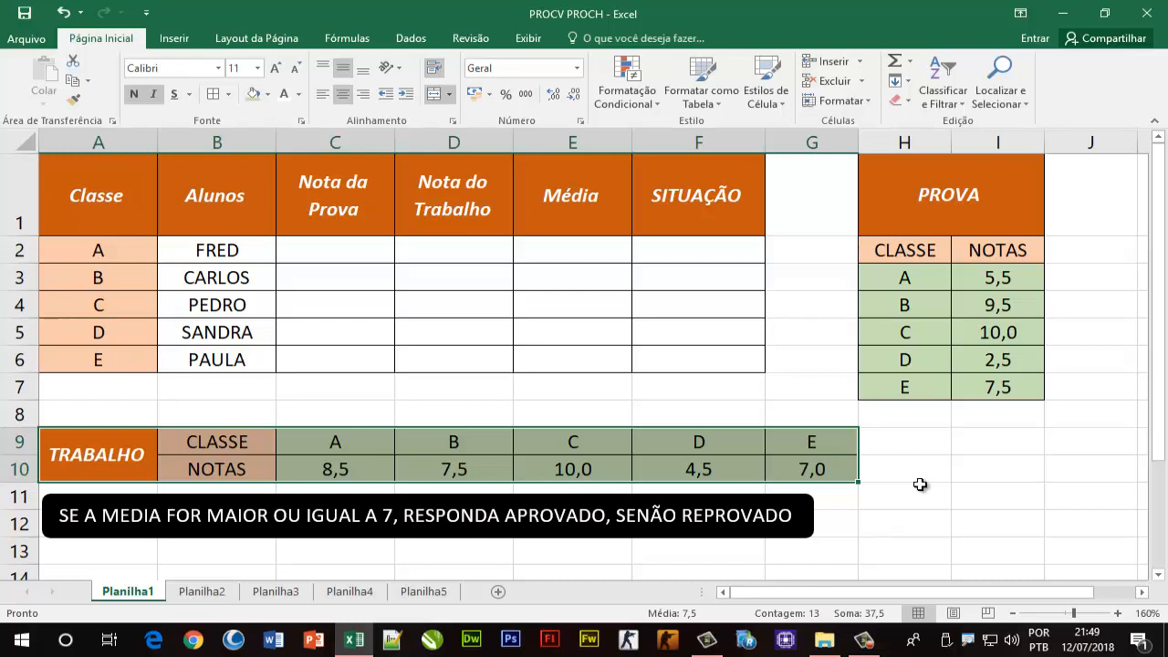
{"action": "left_click_drag", "start_coordinate": [912, 190], "coordinate": [1016, 389]}
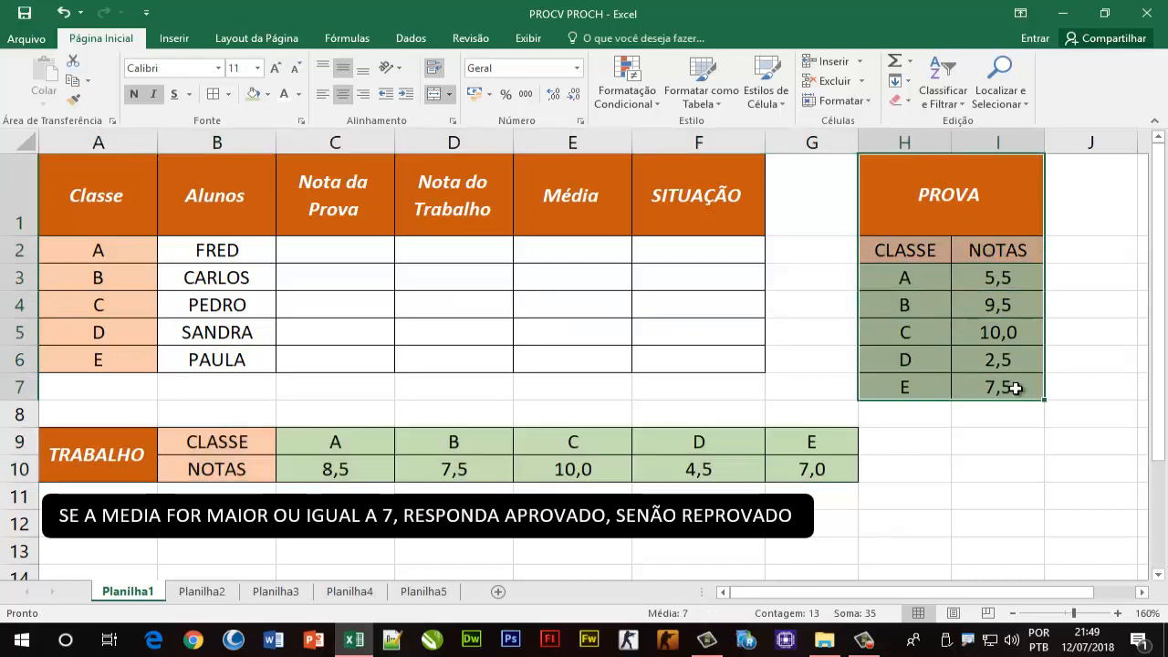
{"action": "left_click", "coordinate": [1008, 492]}
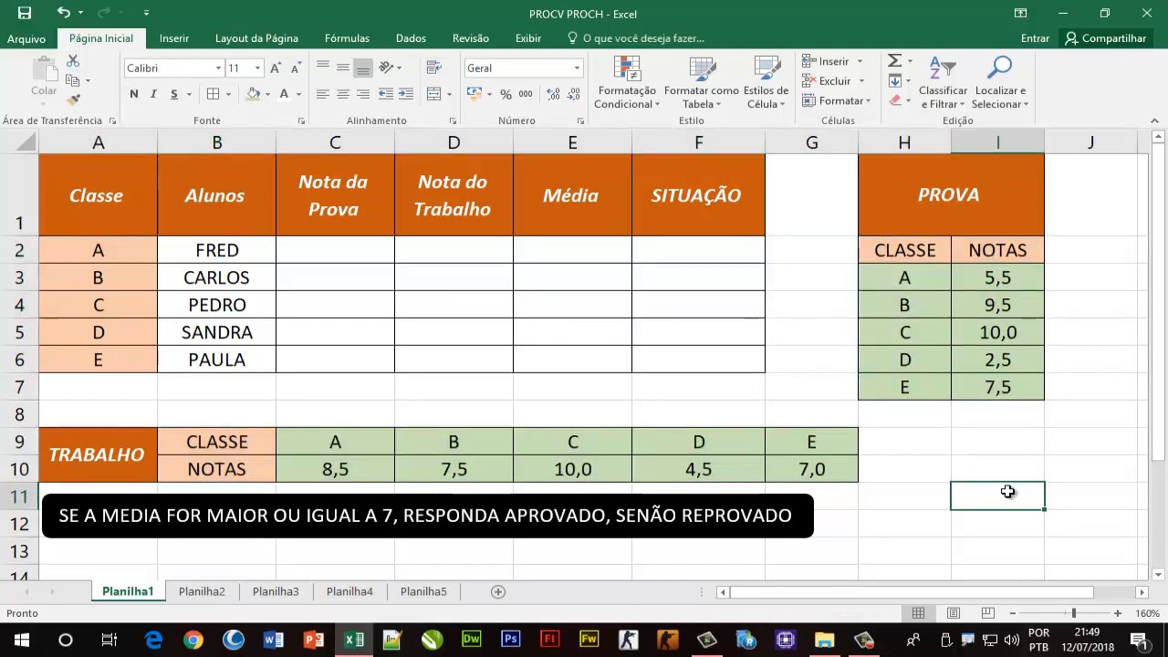
Examine the empty Nota da Prova, Nota do Trabalho, Média and SITUAÇÃO columns and the grade ranges that feed them
{"action": "left_click", "coordinate": [596, 244]}
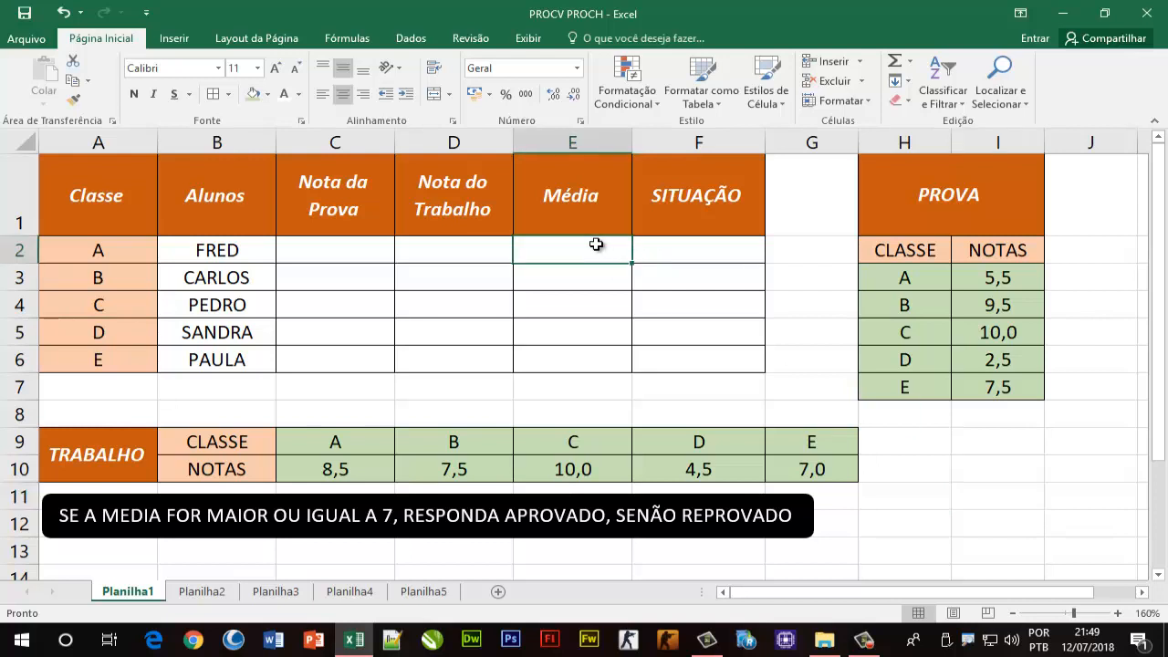
{"action": "left_click", "coordinate": [709, 247]}
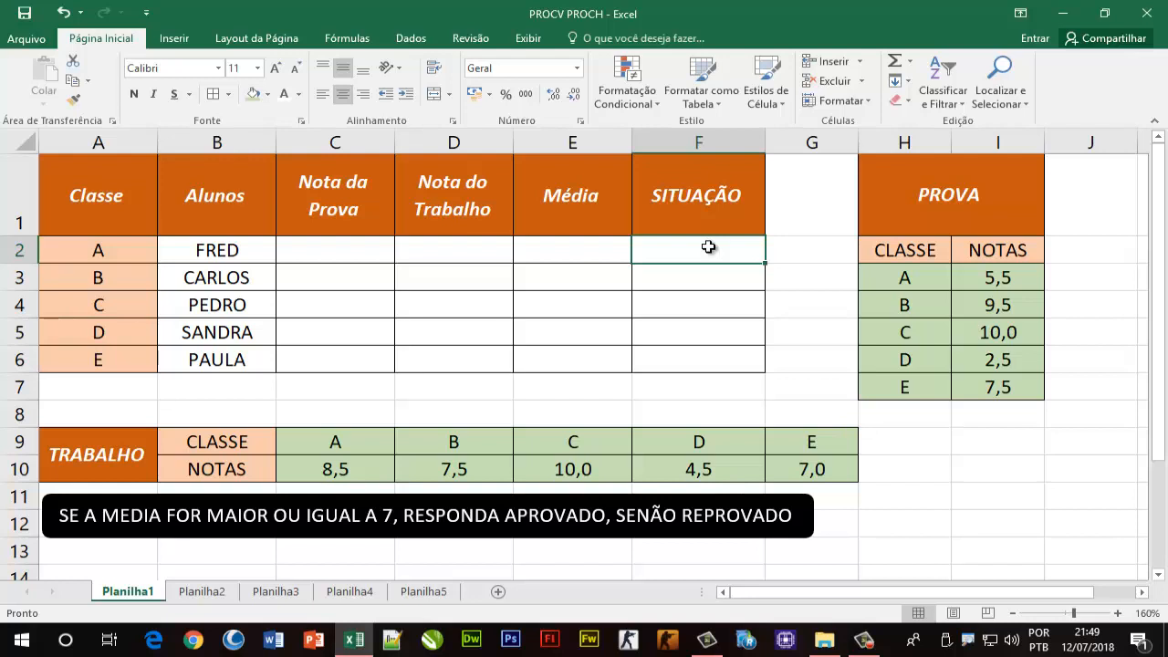
{"action": "left_click", "coordinate": [307, 247]}
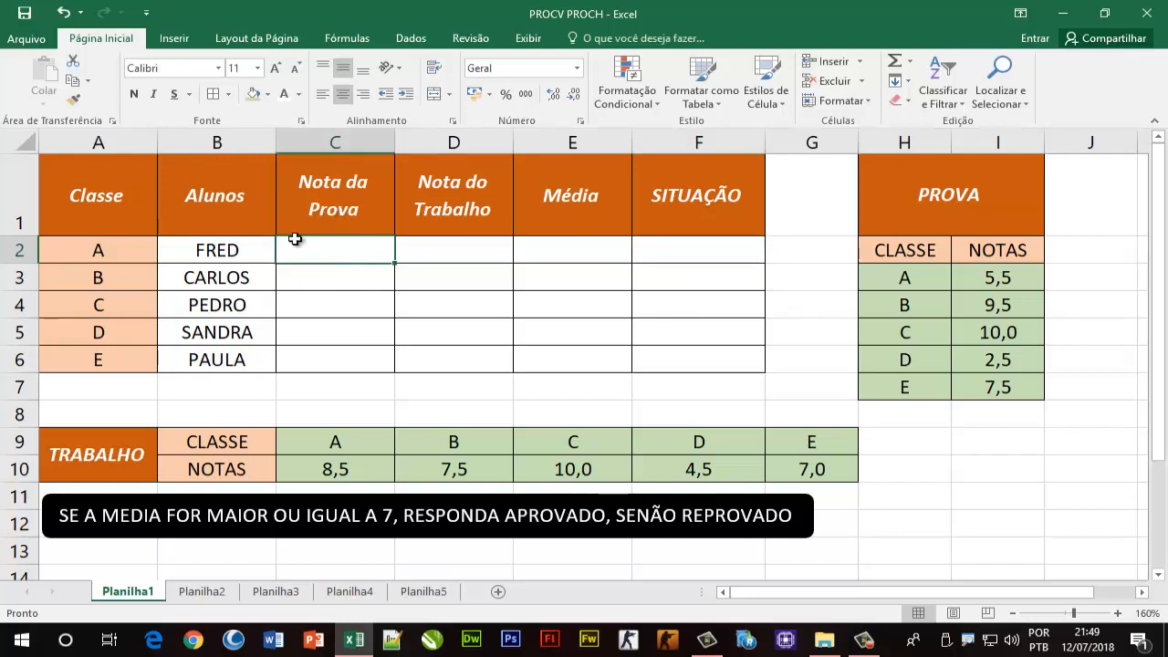
{"action": "left_click_drag", "start_coordinate": [887, 276], "coordinate": [1019, 402]}
{"action": "left_click_drag", "start_coordinate": [338, 243], "coordinate": [343, 357]}
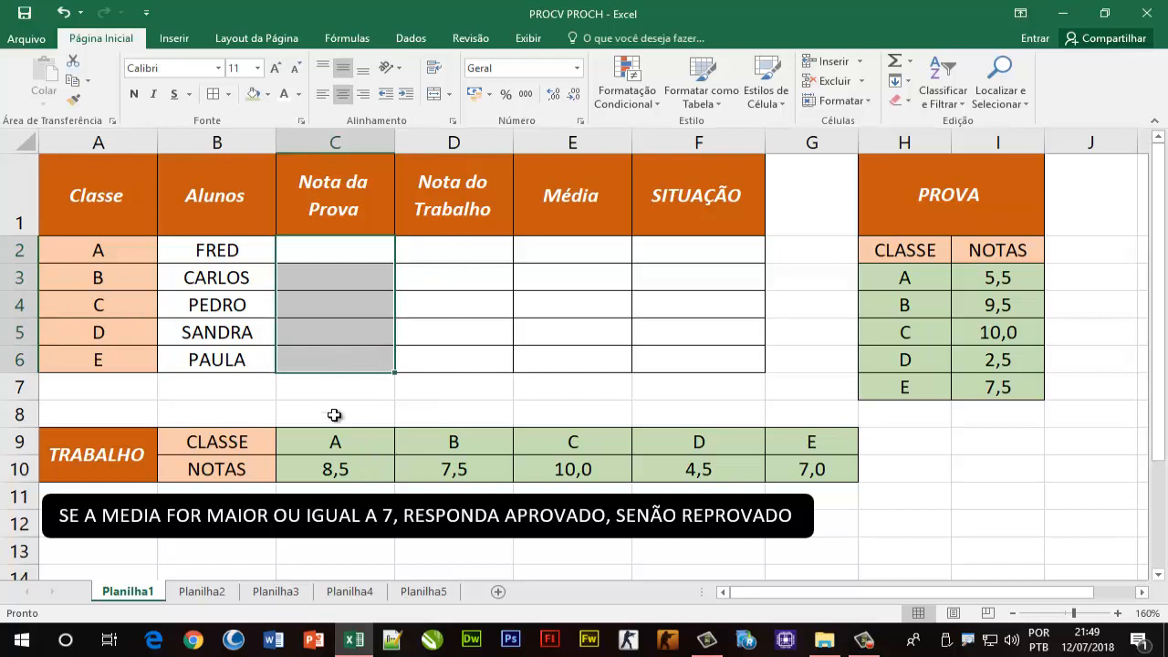
{"action": "left_click_drag", "start_coordinate": [312, 444], "coordinate": [782, 465]}
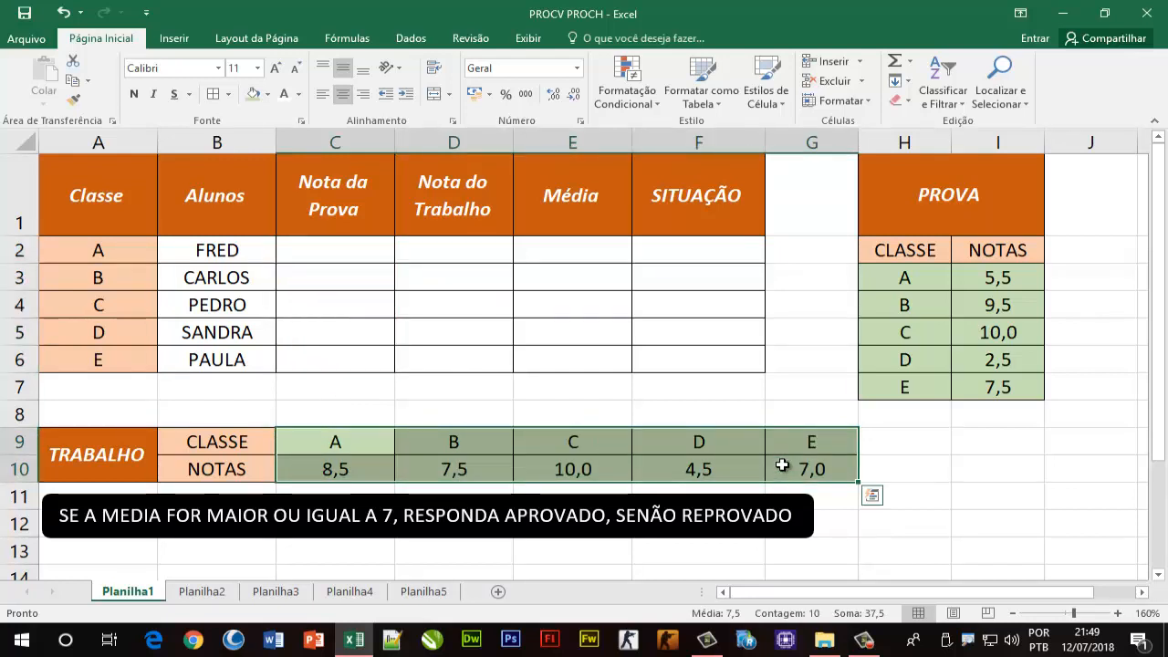
{"action": "left_click_drag", "start_coordinate": [459, 249], "coordinate": [461, 361]}
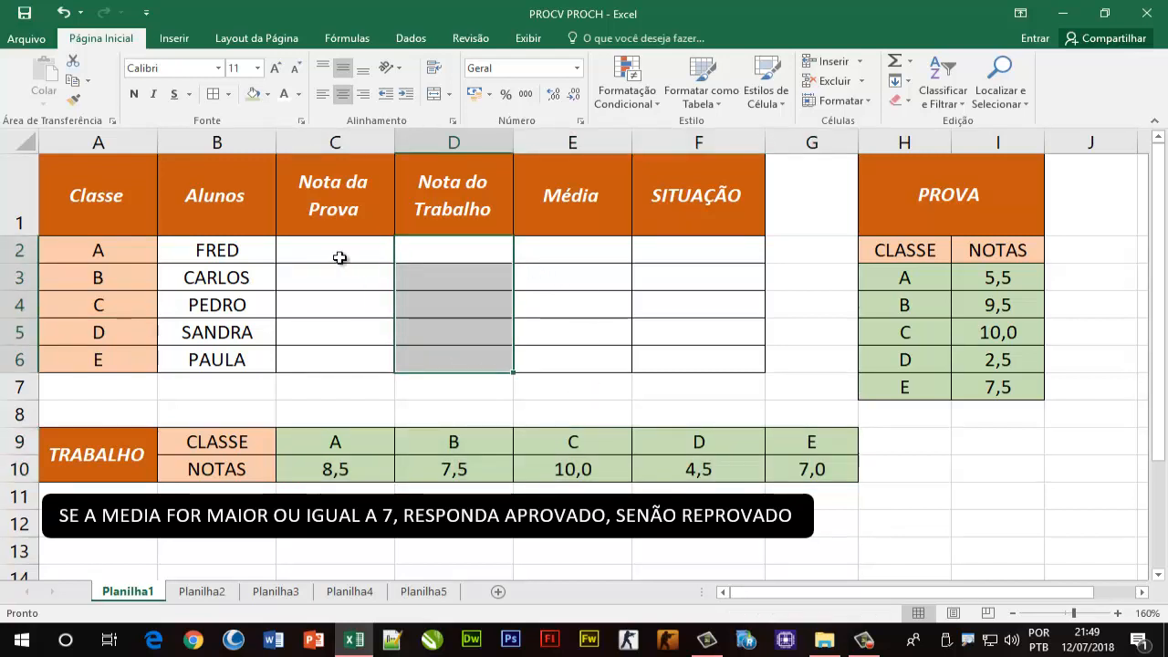
{"action": "left_click_drag", "start_coordinate": [335, 251], "coordinate": [448, 252]}
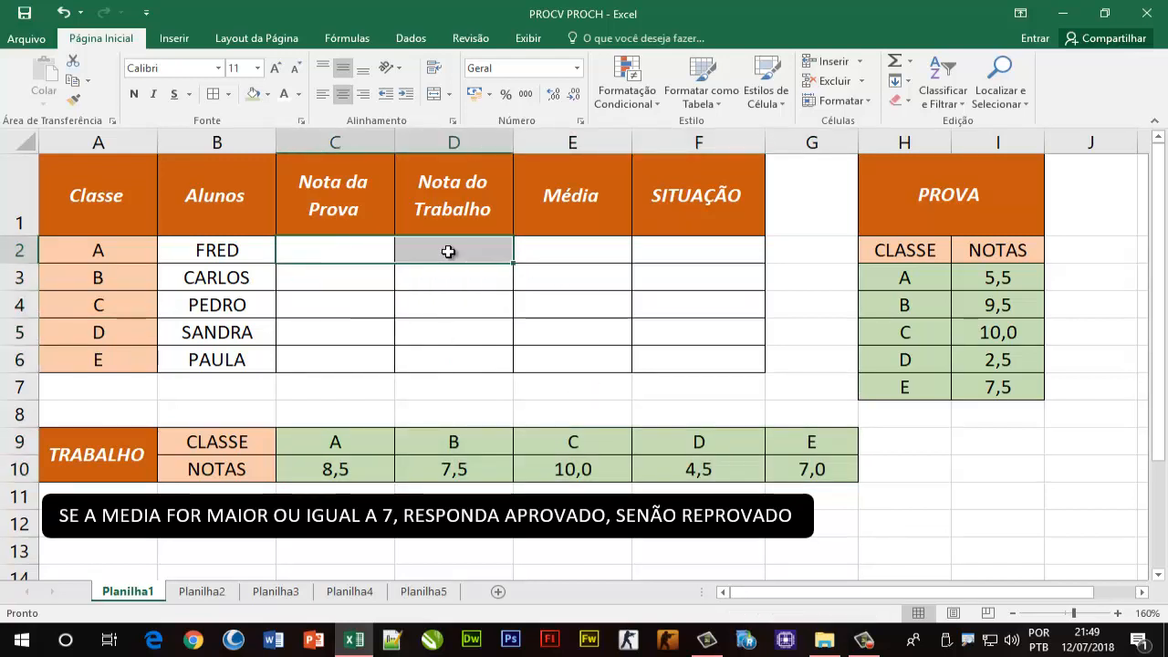
{"action": "left_click", "coordinate": [560, 250]}
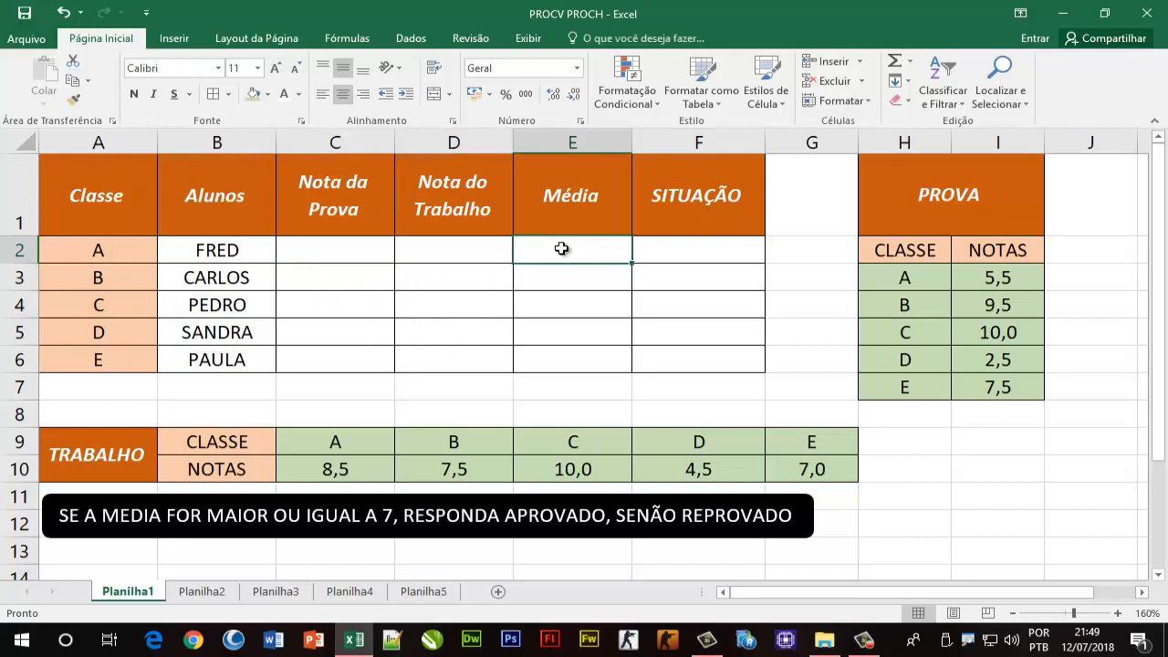
{"action": "left_click", "coordinate": [686, 253]}
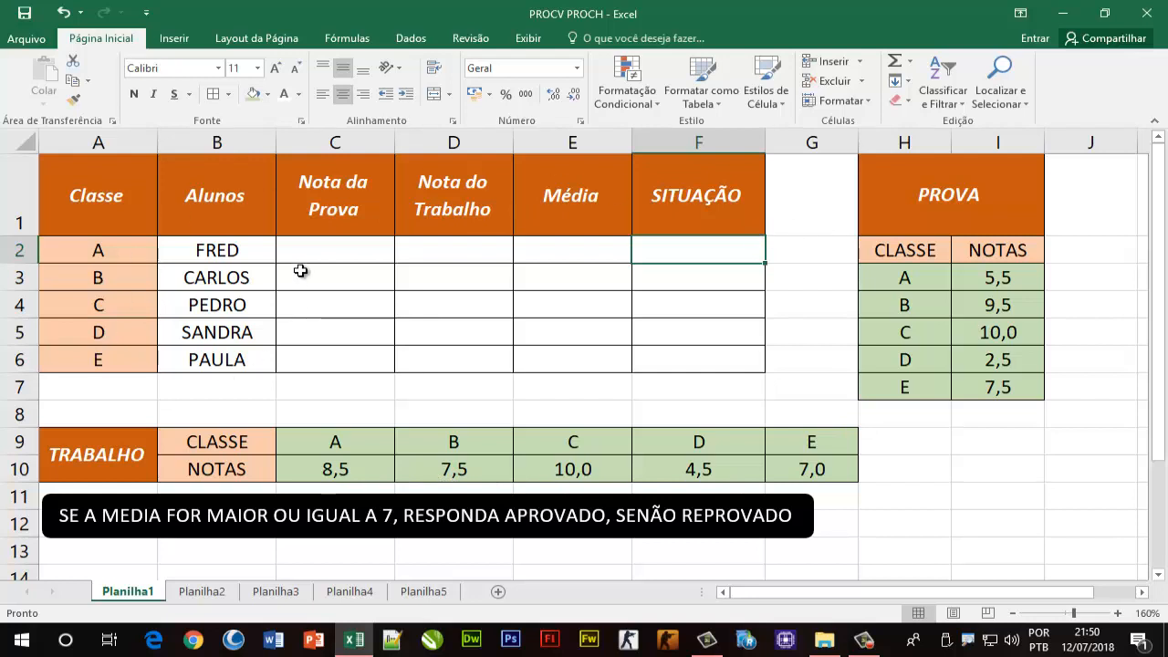
{"action": "left_click", "coordinate": [322, 252]}
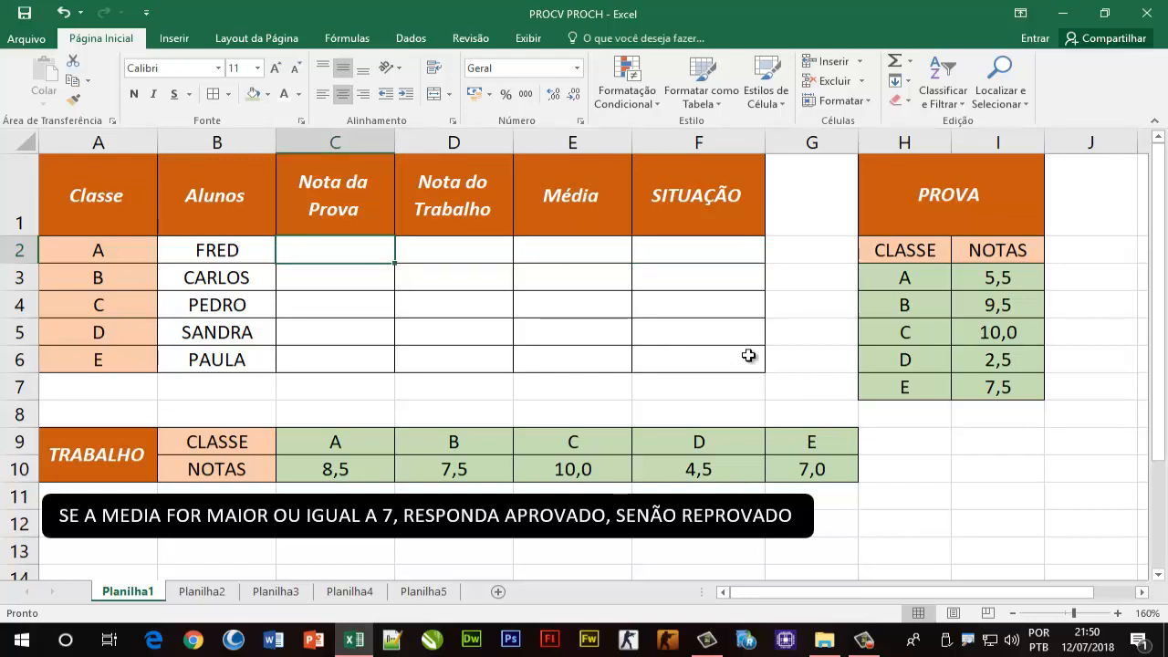
{"action": "left_click_drag", "start_coordinate": [910, 198], "coordinate": [1027, 387]}
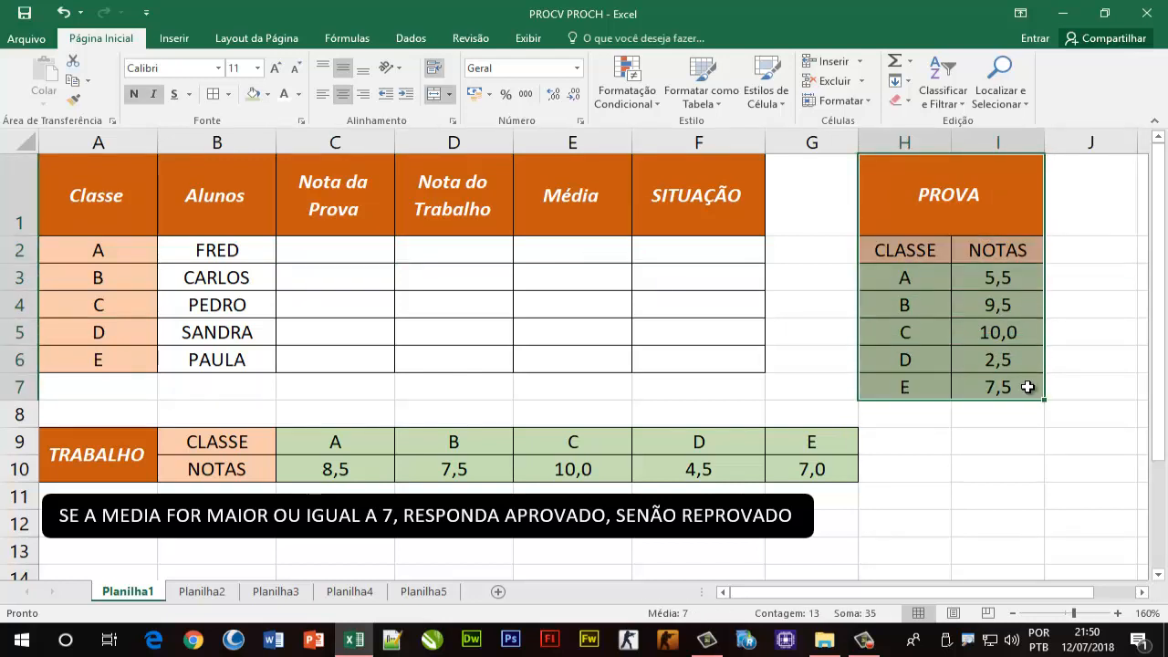
Enter =PROCV(A2;H3:I7;2) in C2 to look up the first student's exam grade in the PROVA table
{"action": "left_click", "coordinate": [304, 260]}
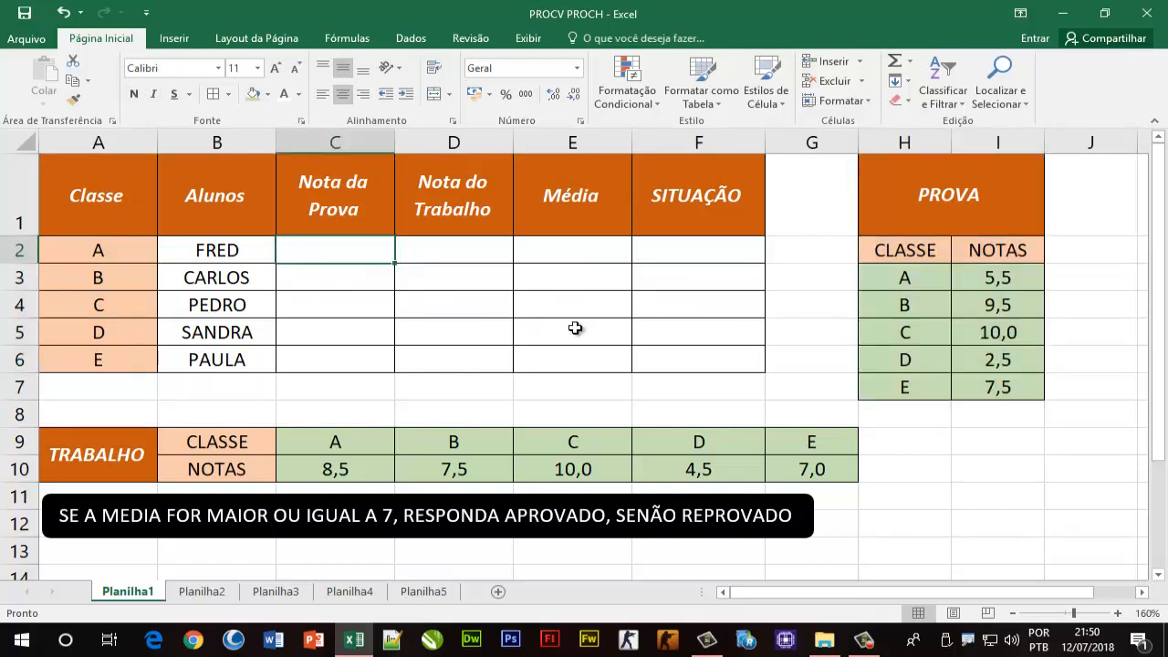
{"action": "type", "text": "=PROCV"}
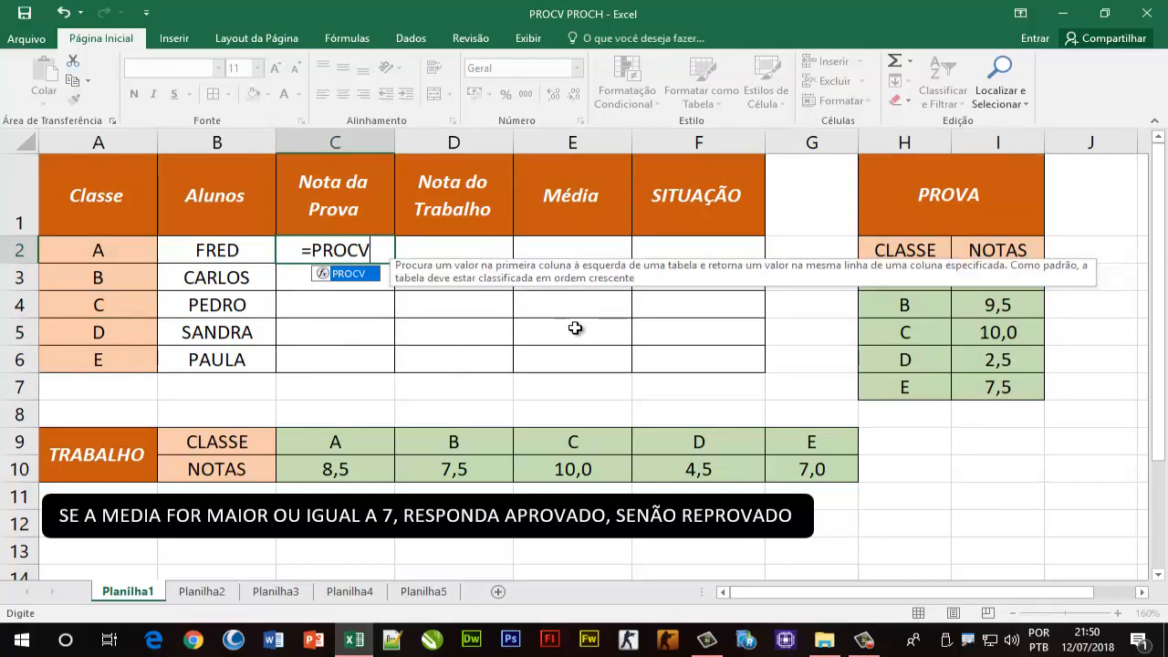
{"action": "type", "text": "("}
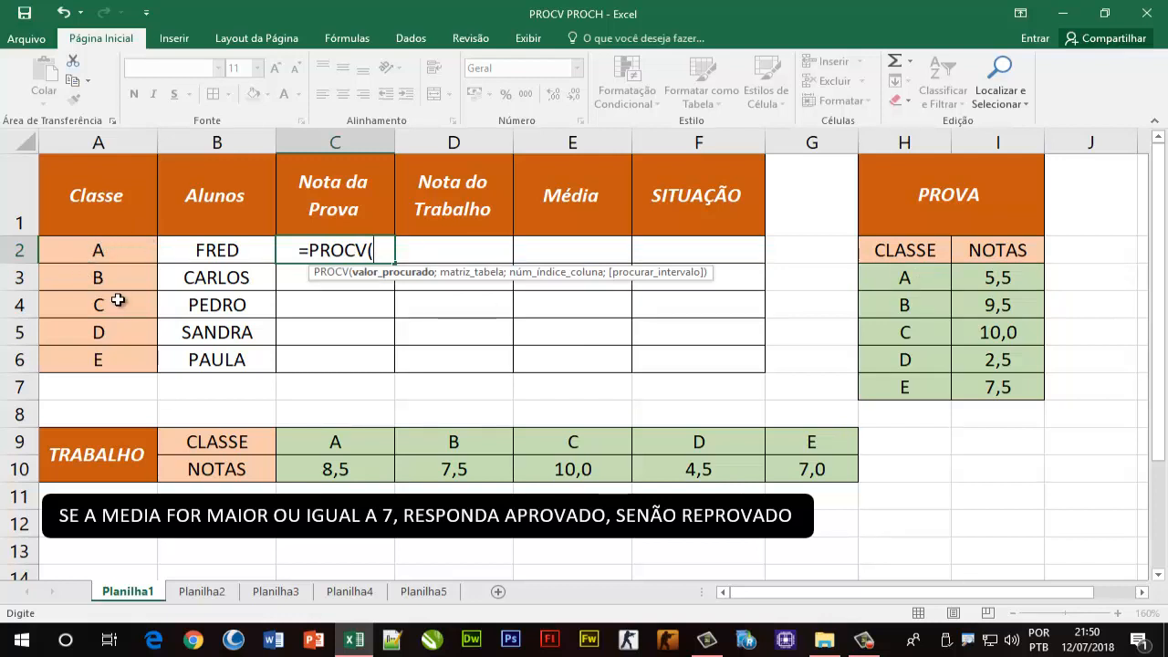
{"action": "left_click", "coordinate": [98, 249]}
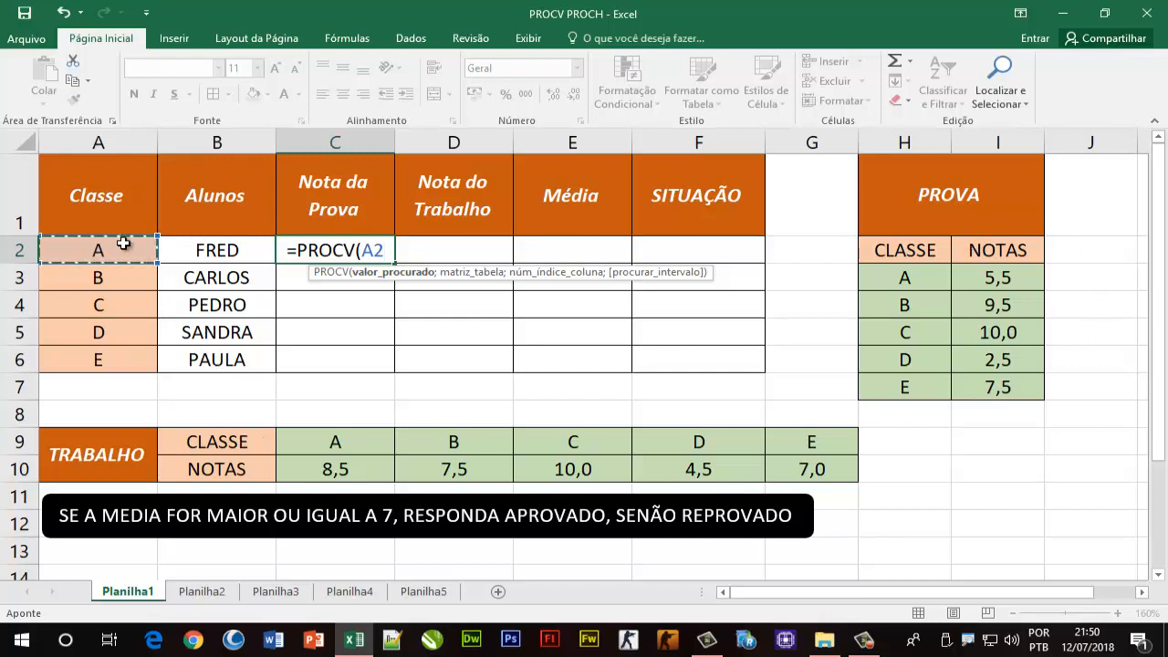
{"action": "type", "text": ";"}
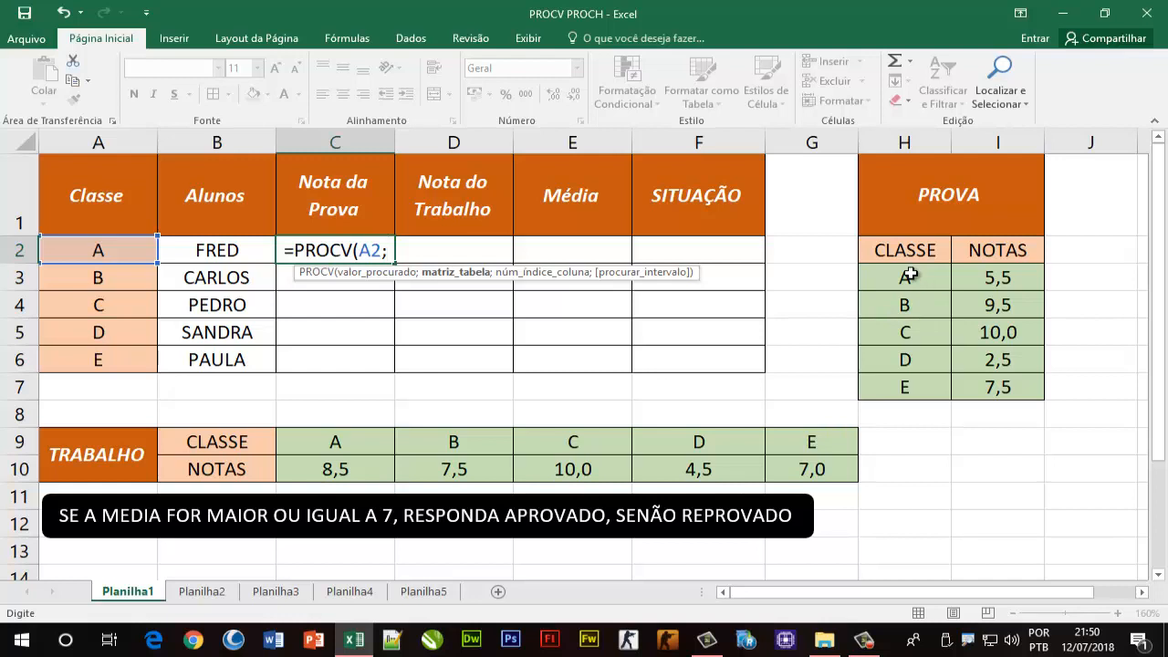
{"action": "left_click_drag", "start_coordinate": [910, 276], "coordinate": [1000, 381]}
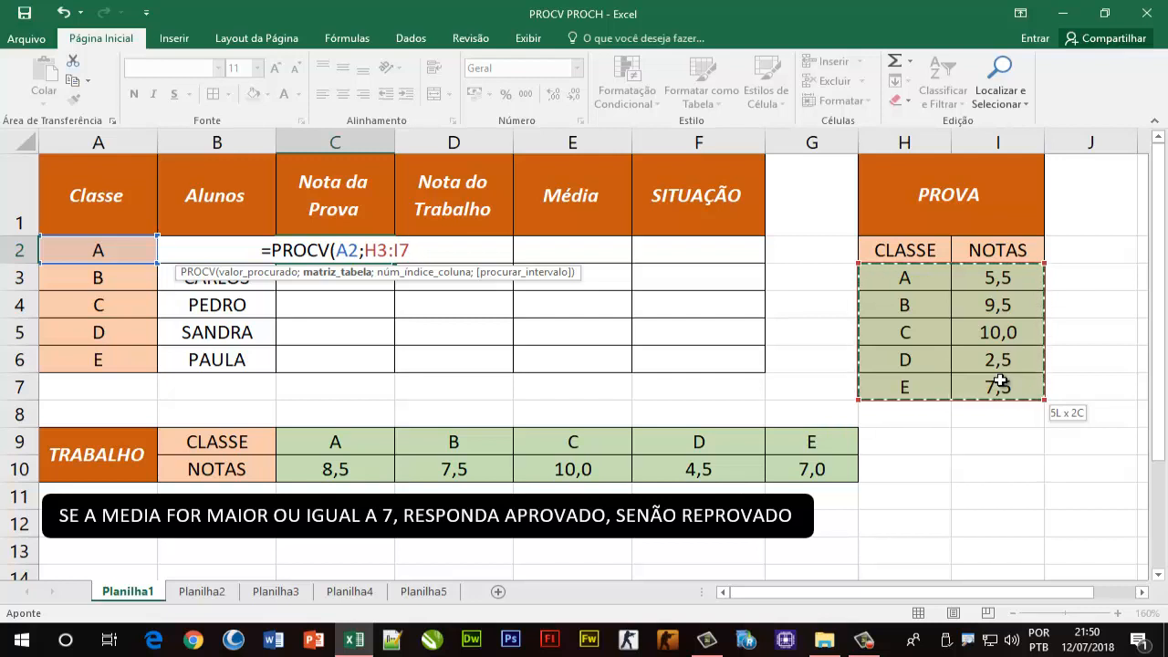
{"action": "type", "text": ";"}
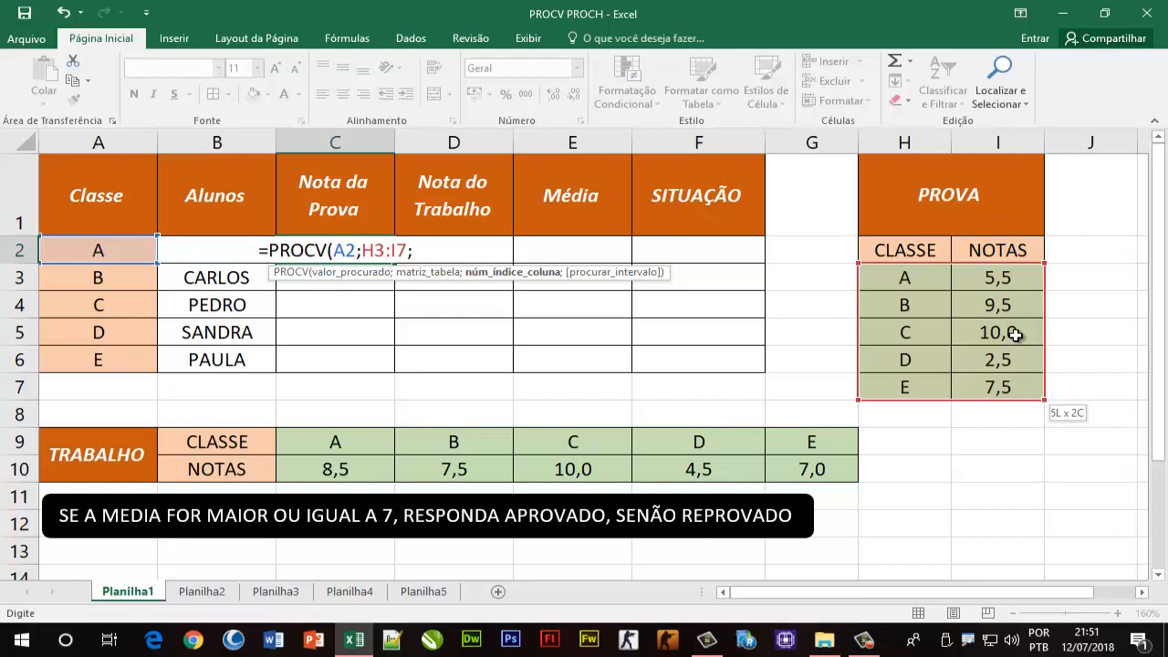
{"action": "type", "text": "2"}
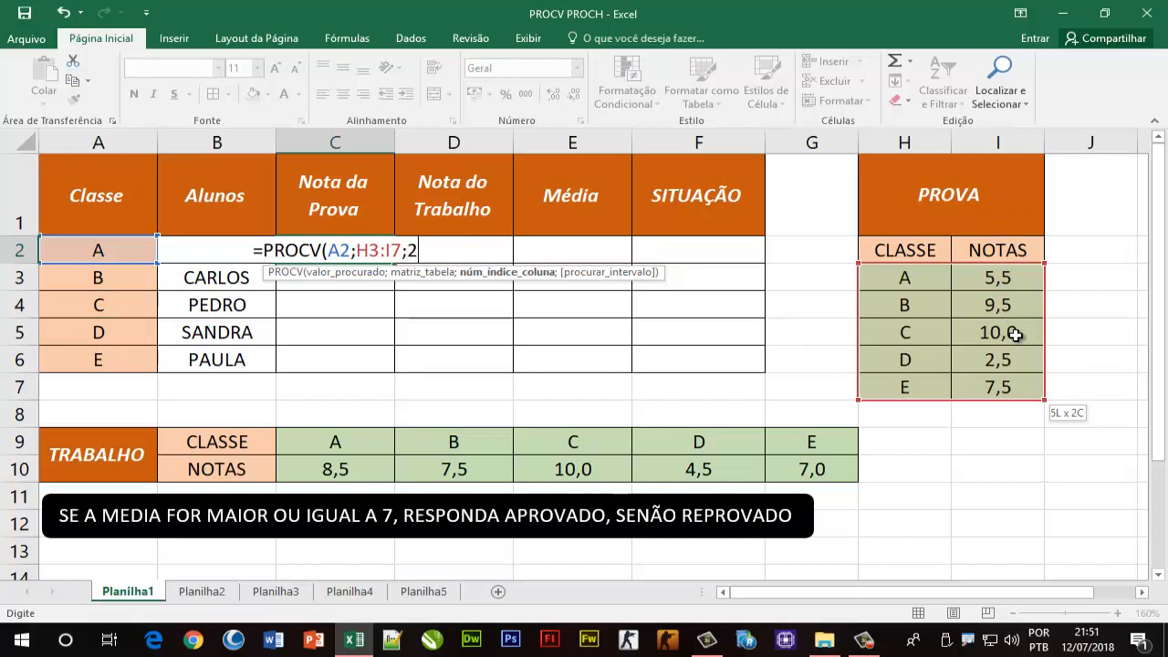
{"action": "type", "text": ")"}
{"action": "key", "text": "Return"}
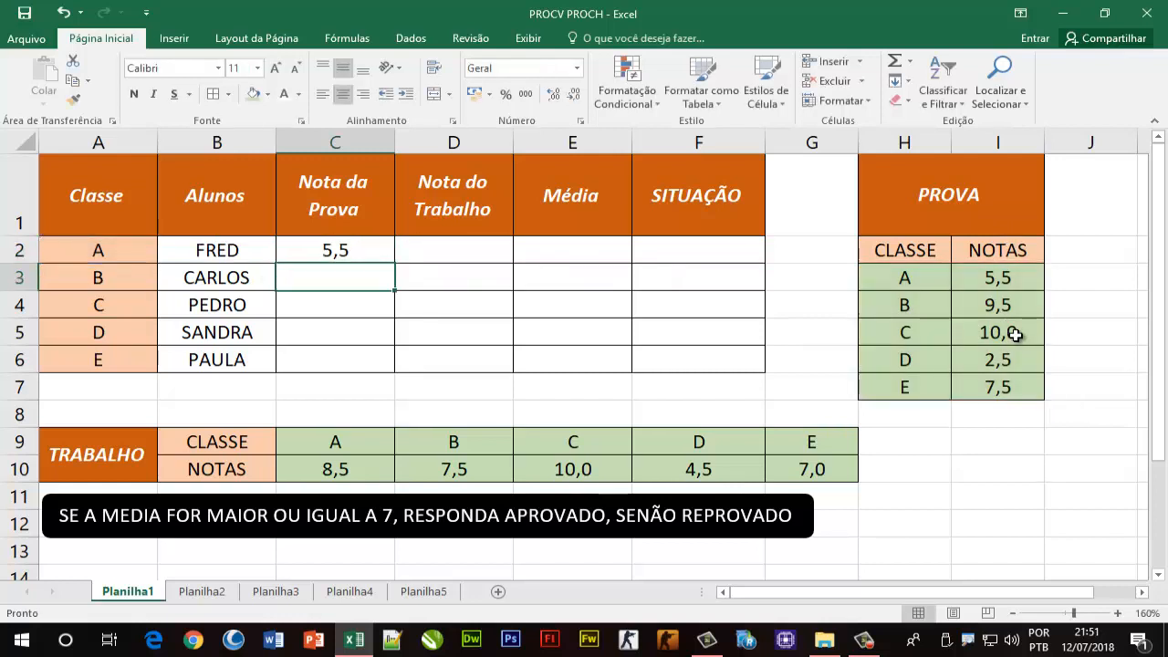
Check the PROCV formula in C2 and its table reference against the PROVA grades, and clear the cell
{"action": "left_click", "coordinate": [1013, 278]}
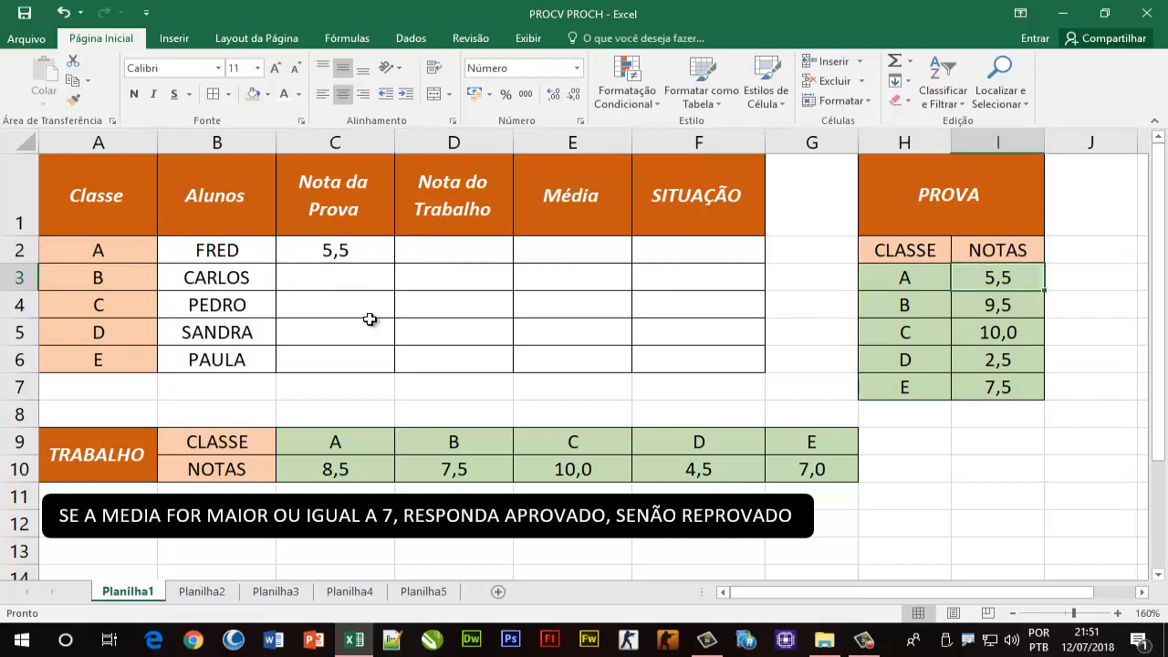
{"action": "left_click", "coordinate": [362, 251]}
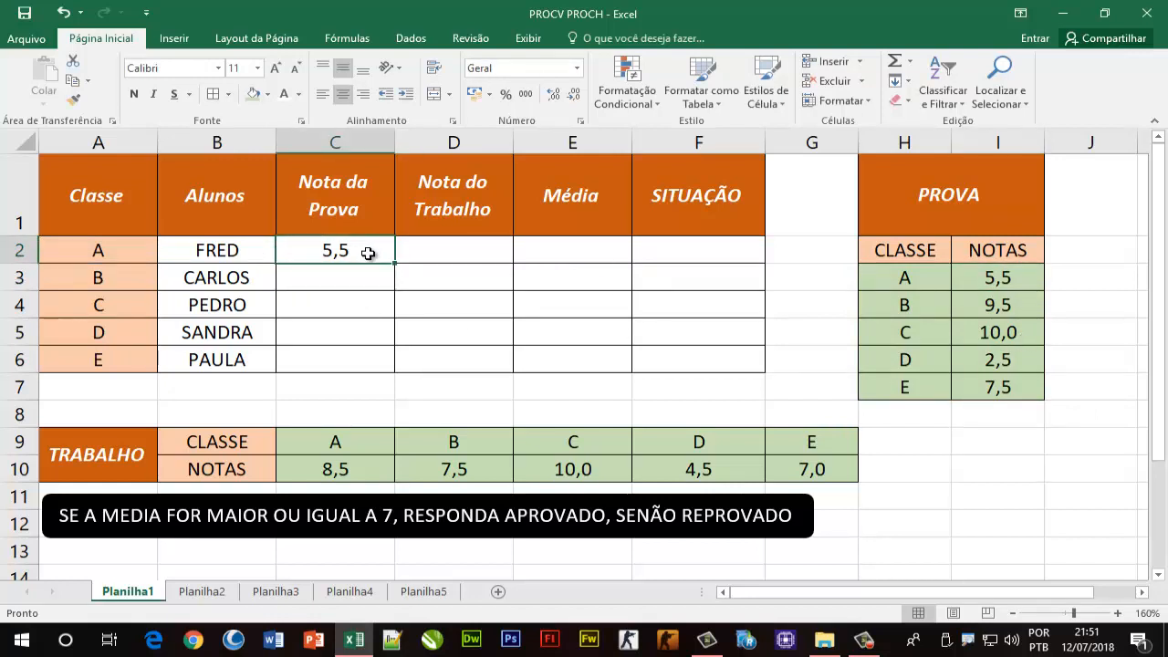
{"action": "double_click", "coordinate": [367, 253]}
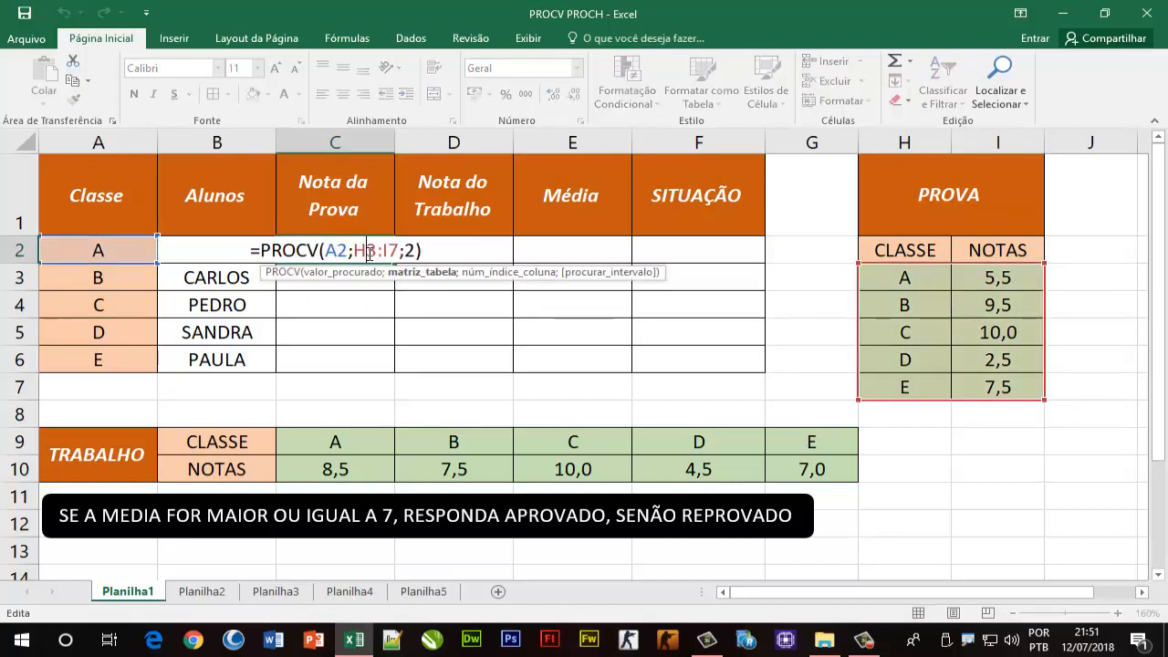
{"action": "left_click", "coordinate": [447, 253]}
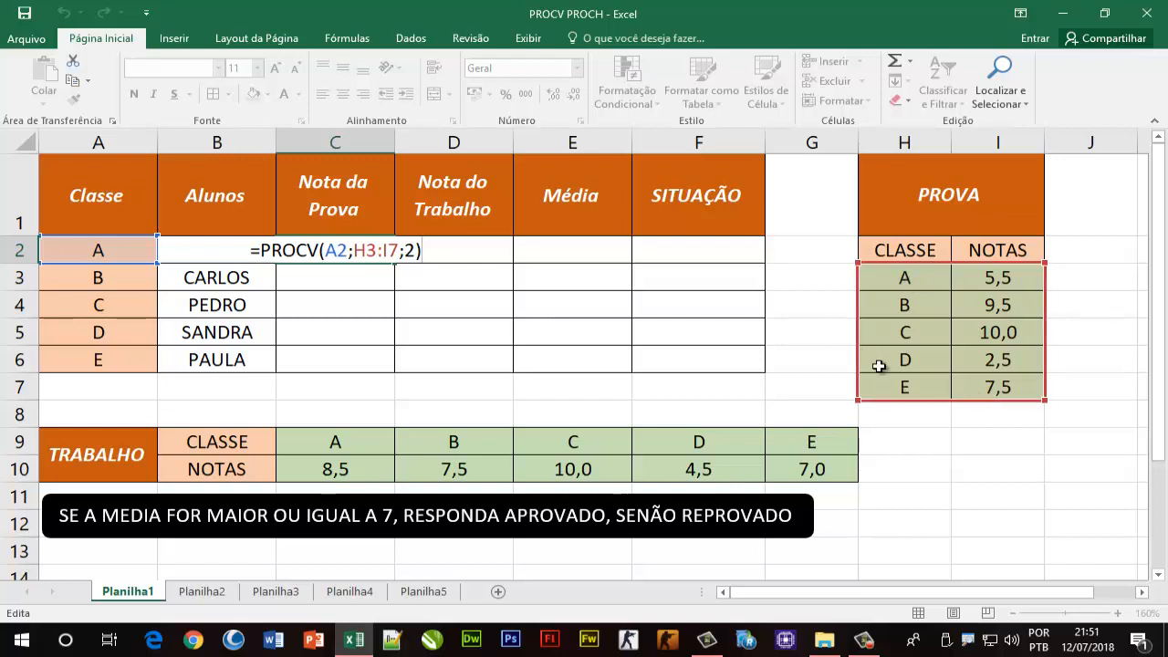
{"action": "key", "text": "ctrl+Return"}
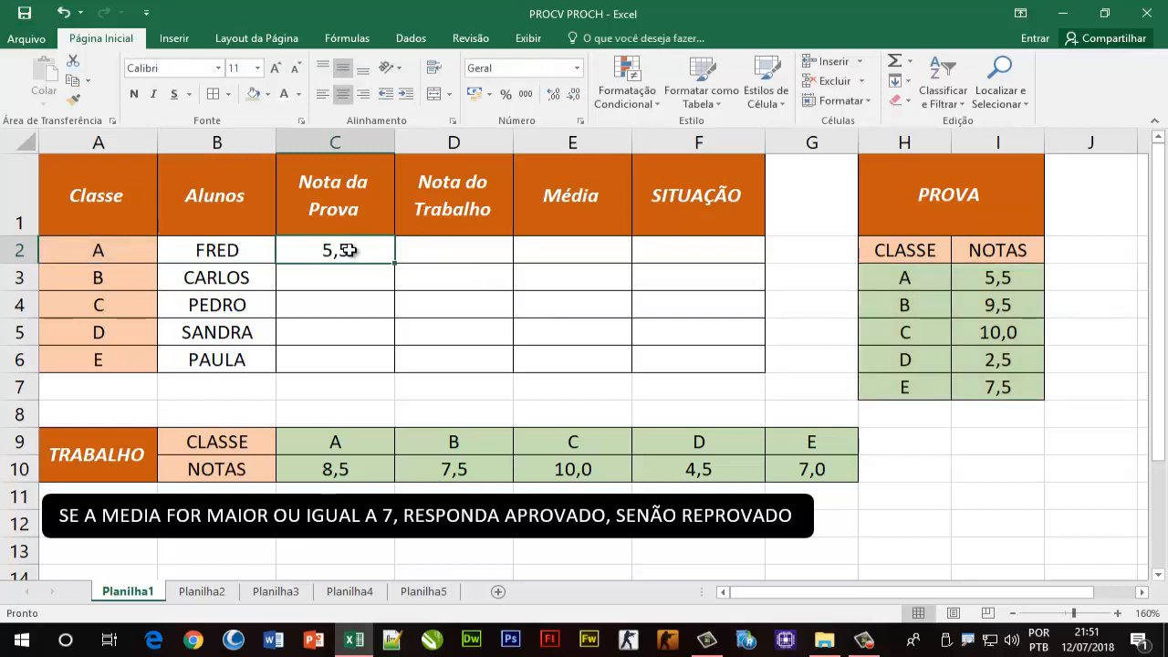
{"action": "left_click", "coordinate": [971, 483]}
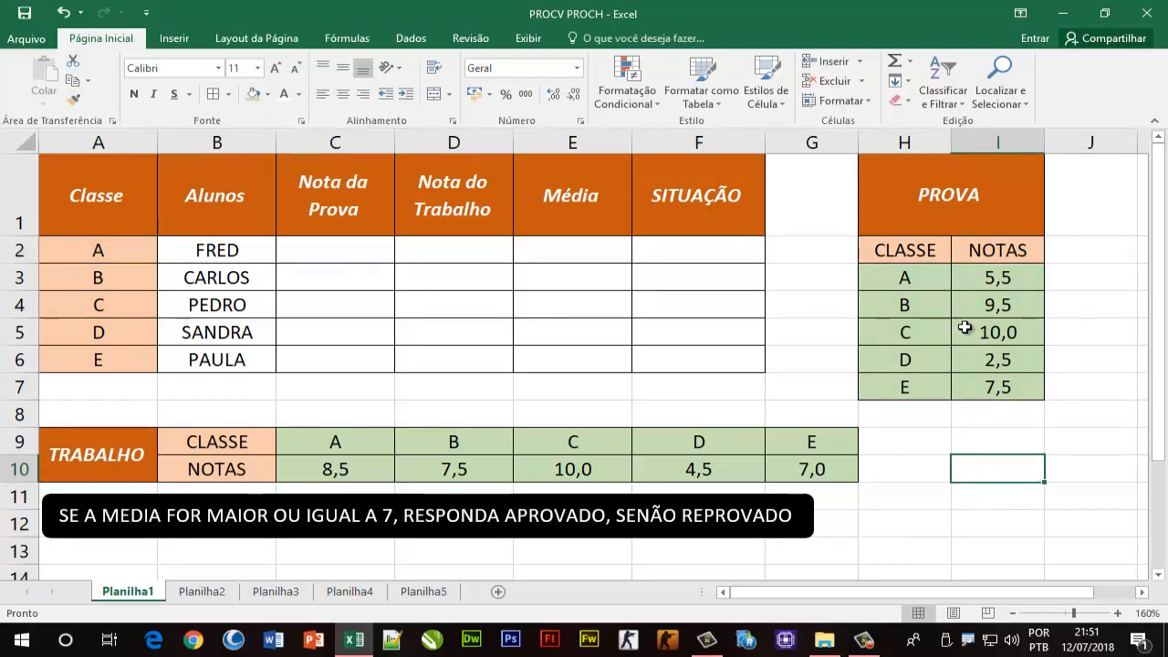
Define the workbook name PROVA for the class and grade range $H$3:$I$7 of the PROVA table
{"action": "left_click_drag", "start_coordinate": [873, 279], "coordinate": [990, 383]}
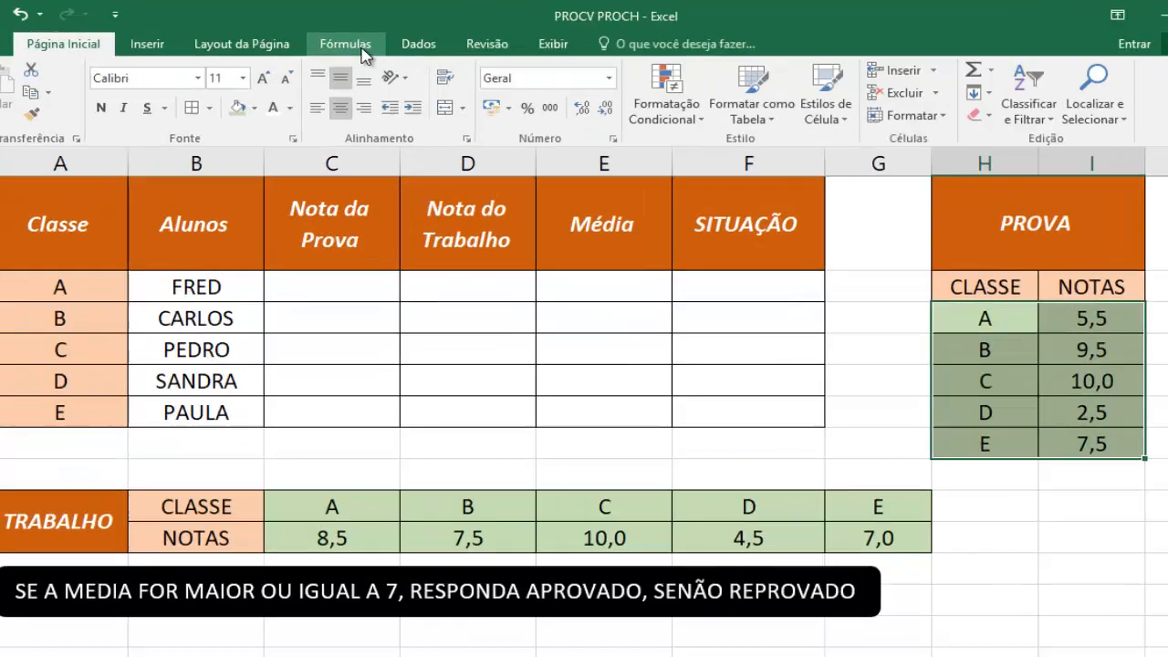
{"action": "left_click", "coordinate": [355, 40]}
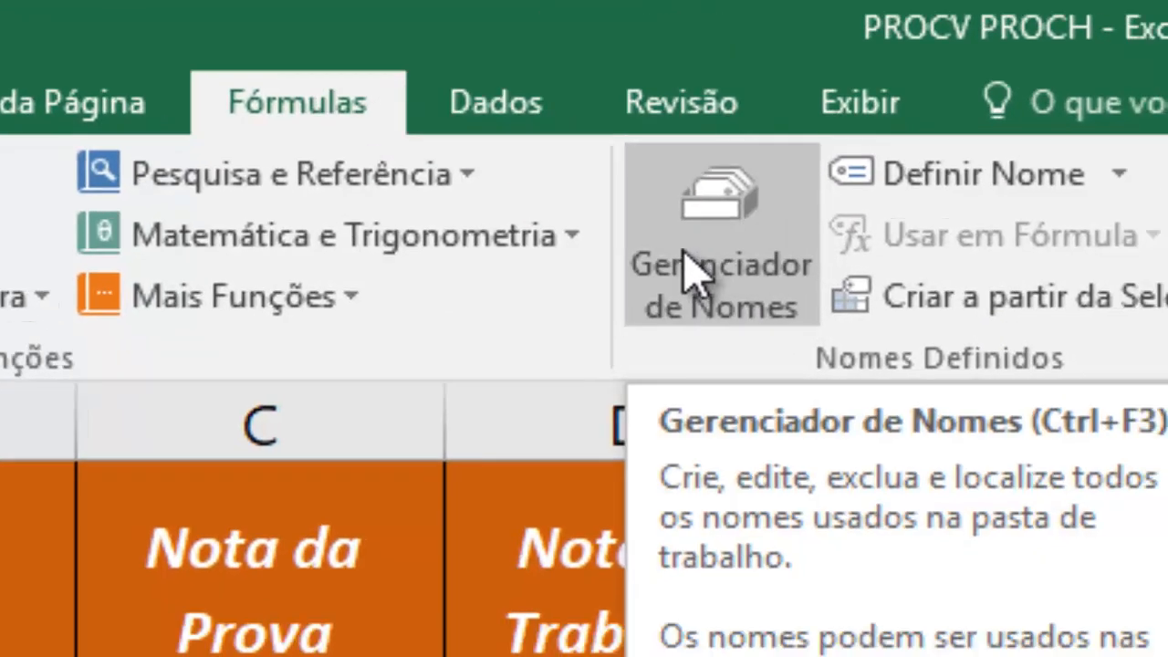
{"action": "left_click", "coordinate": [691, 271]}
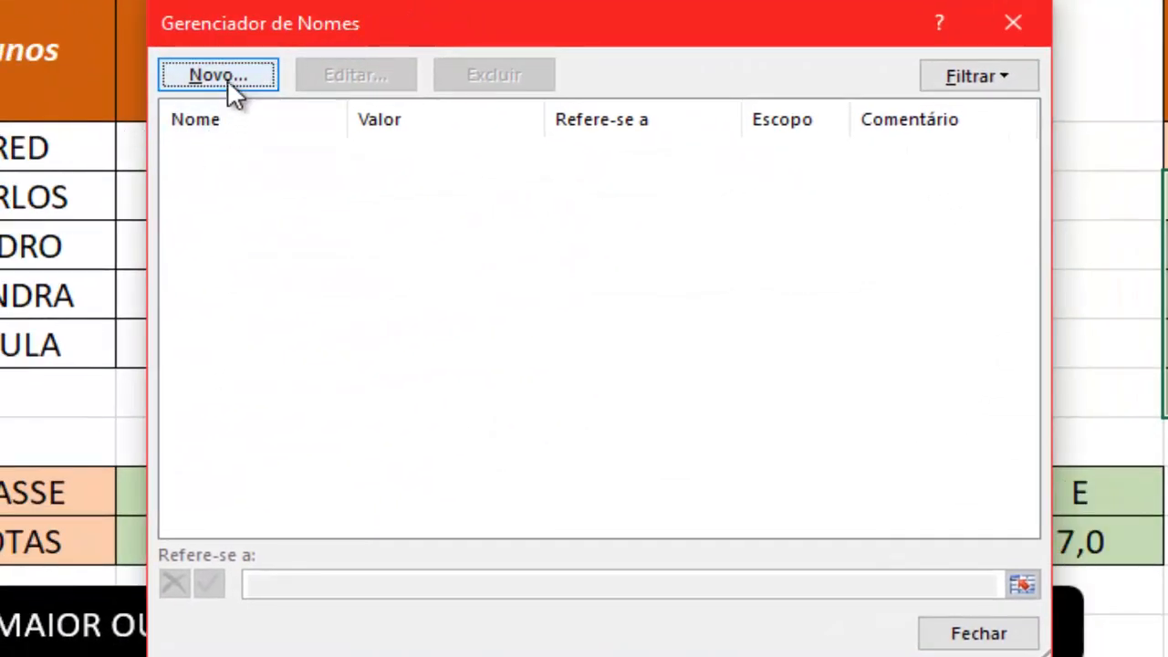
{"action": "left_click", "coordinate": [219, 76]}
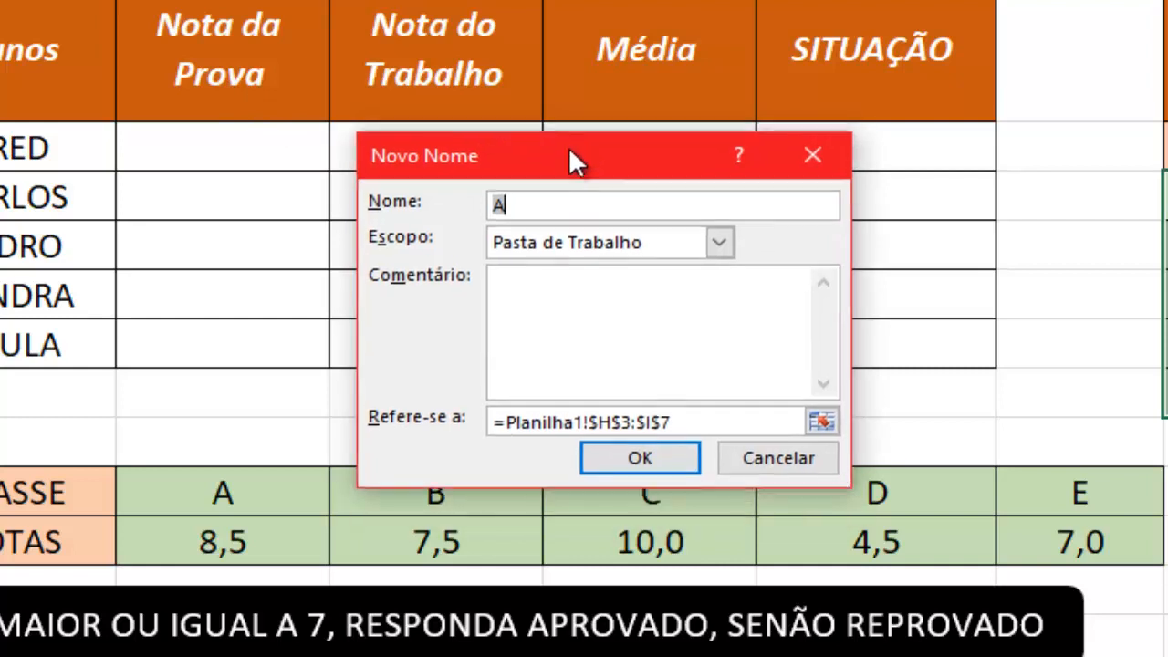
{"action": "left_click_drag", "start_coordinate": [570, 152], "coordinate": [551, 48]}
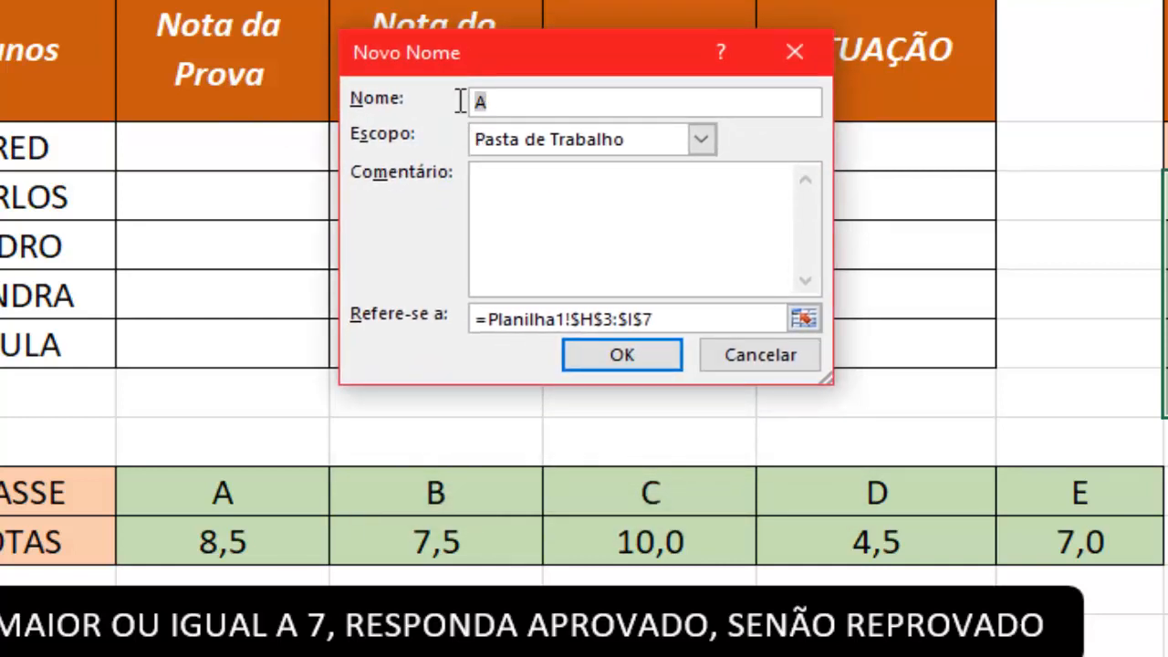
{"action": "type", "text": "PROVA"}
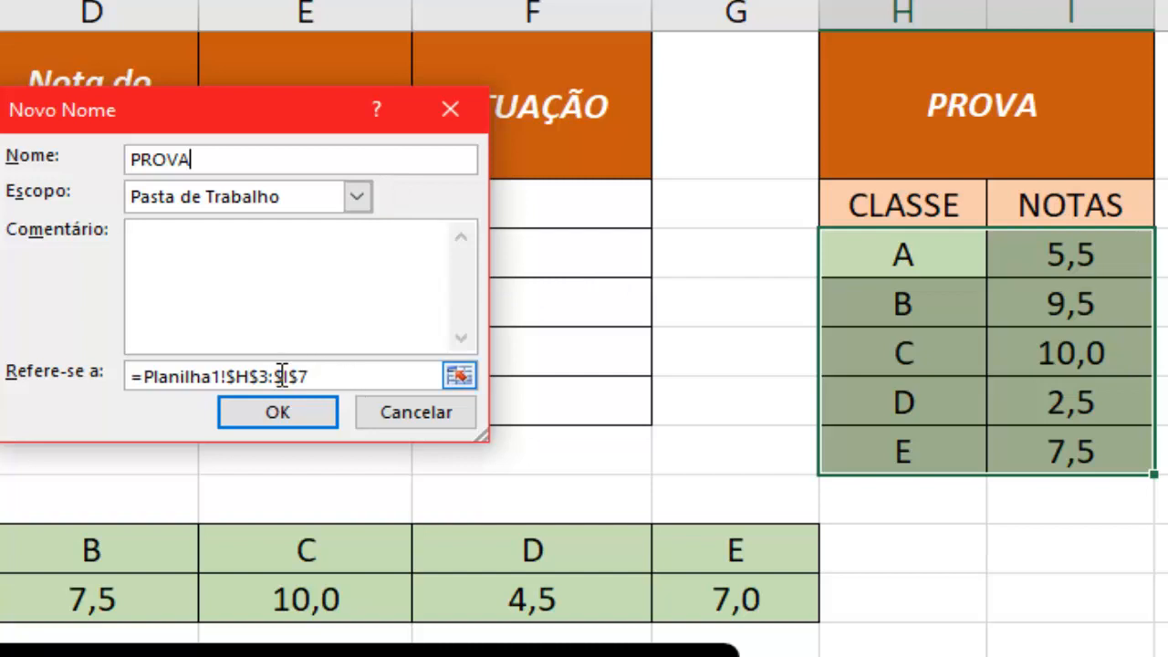
{"action": "left_click_drag", "start_coordinate": [344, 376], "coordinate": [91, 386]}
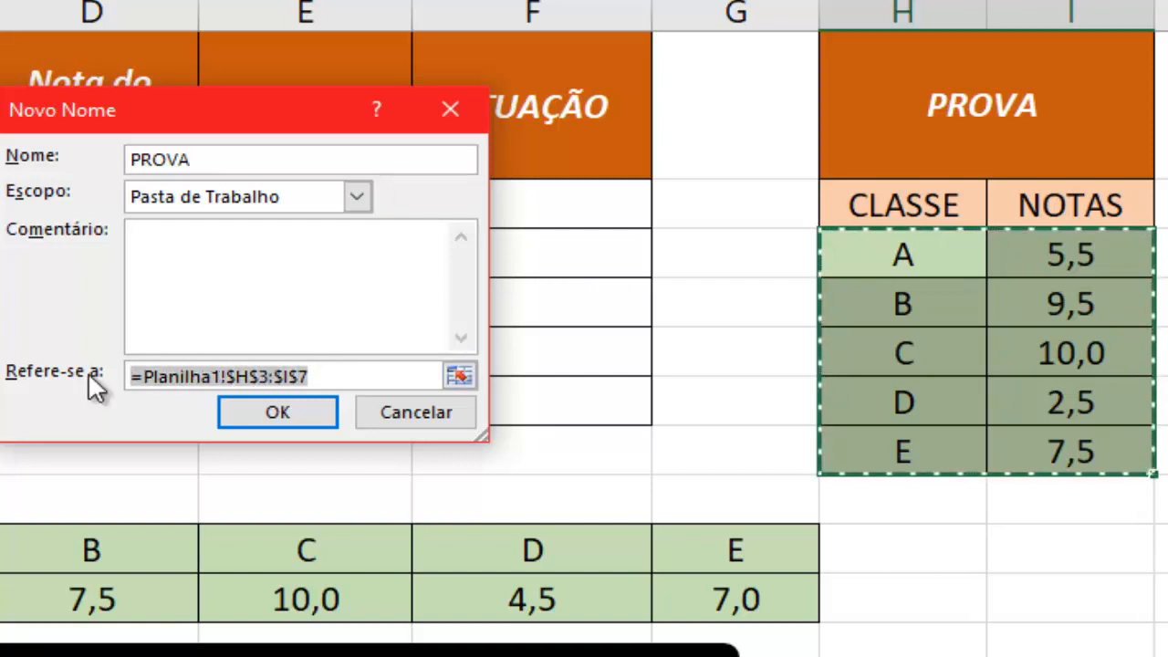
{"action": "key", "text": "Delete"}
{"action": "left_click_drag", "start_coordinate": [865, 254], "coordinate": [1043, 438]}
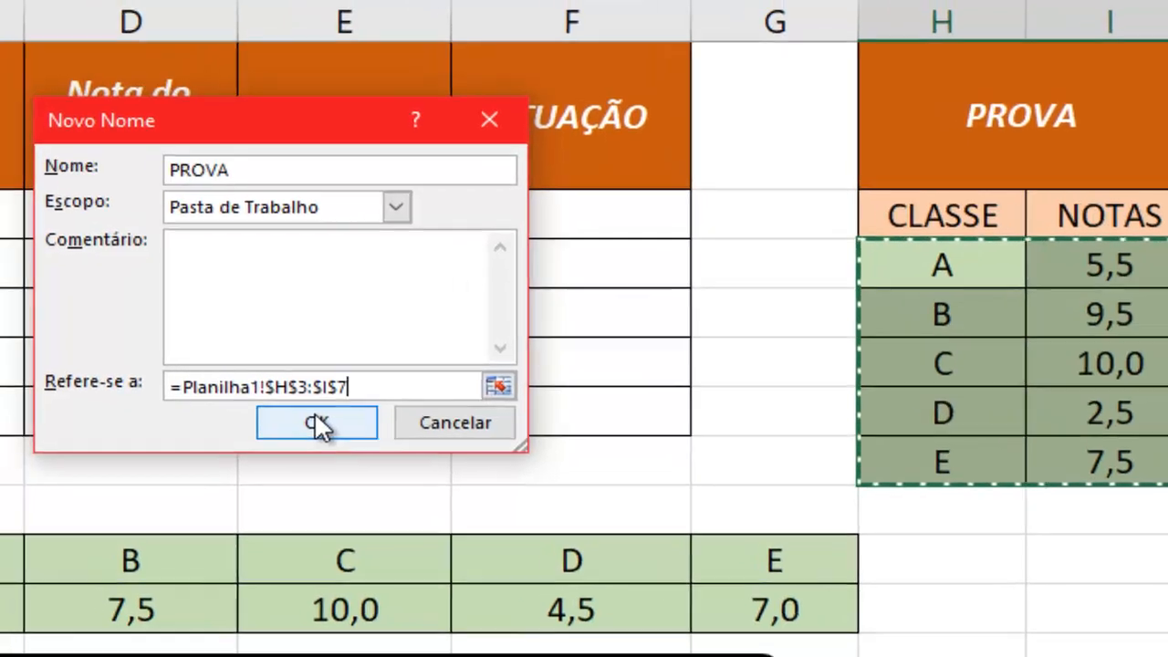
{"action": "left_click", "coordinate": [276, 408]}
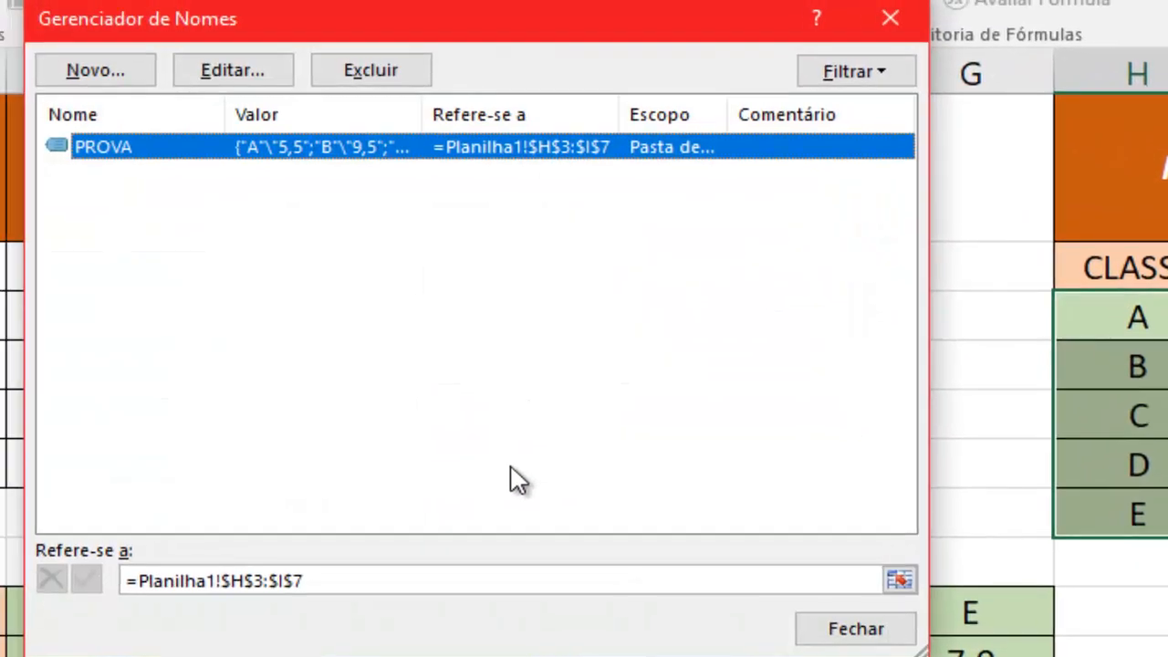
{"action": "left_click", "coordinate": [132, 195]}
{"action": "left_click", "coordinate": [124, 153]}
Define a second name, TRABALHO, for the class and grade range $C$9:$G$10 of the TRABALHO table
{"action": "left_click_drag", "start_coordinate": [373, 24], "coordinate": [524, 0]}
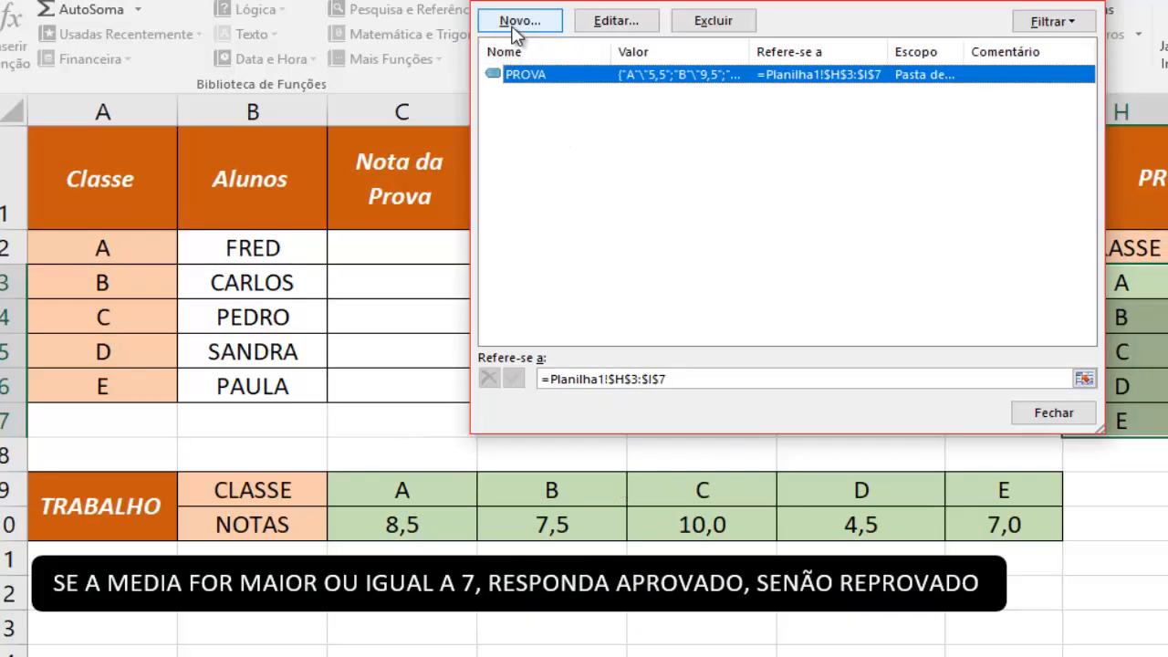
{"action": "left_click", "coordinate": [515, 30]}
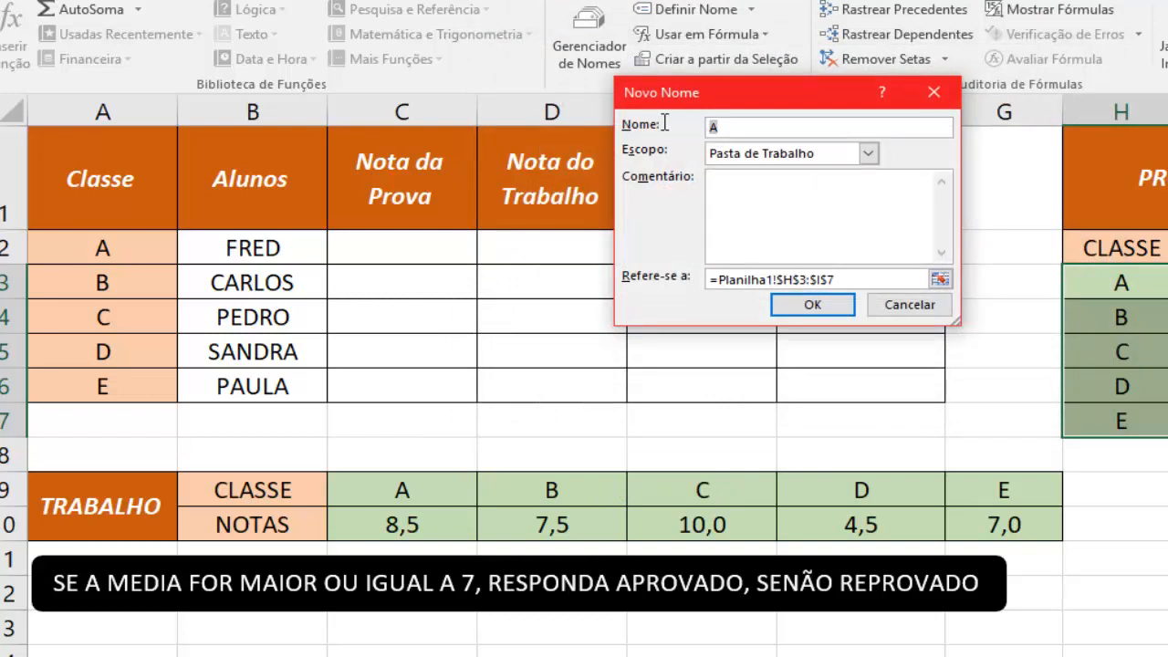
{"action": "type", "text": "TRABALHO"}
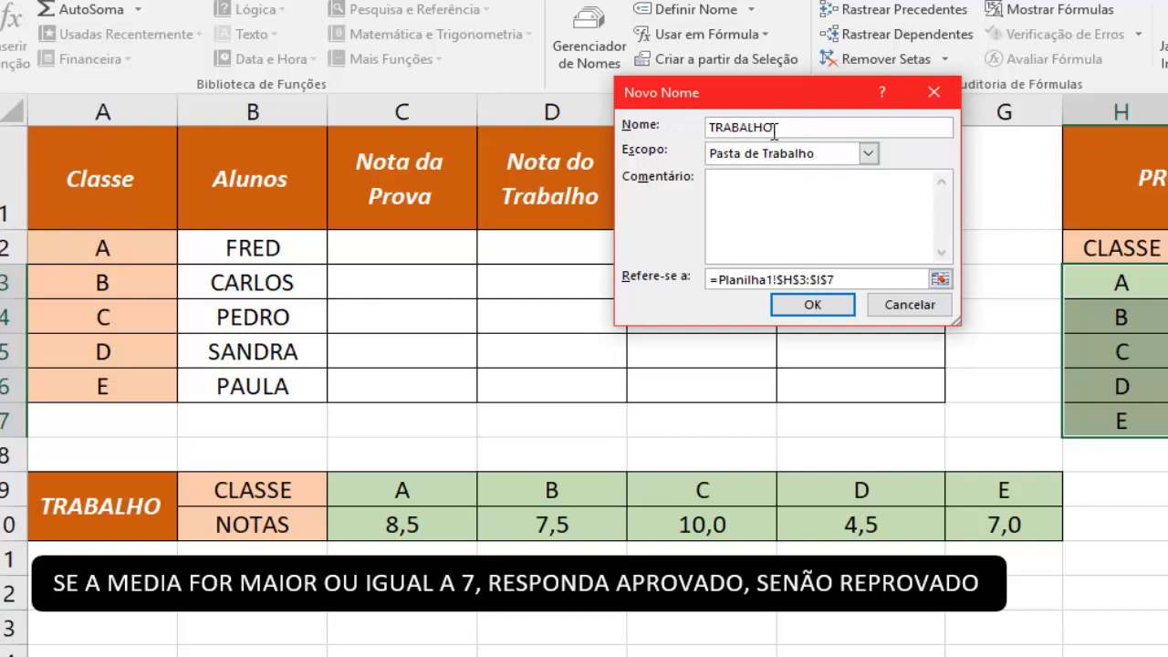
{"action": "left_click_drag", "start_coordinate": [866, 280], "coordinate": [654, 279]}
{"action": "key", "text": "BackSpace"}
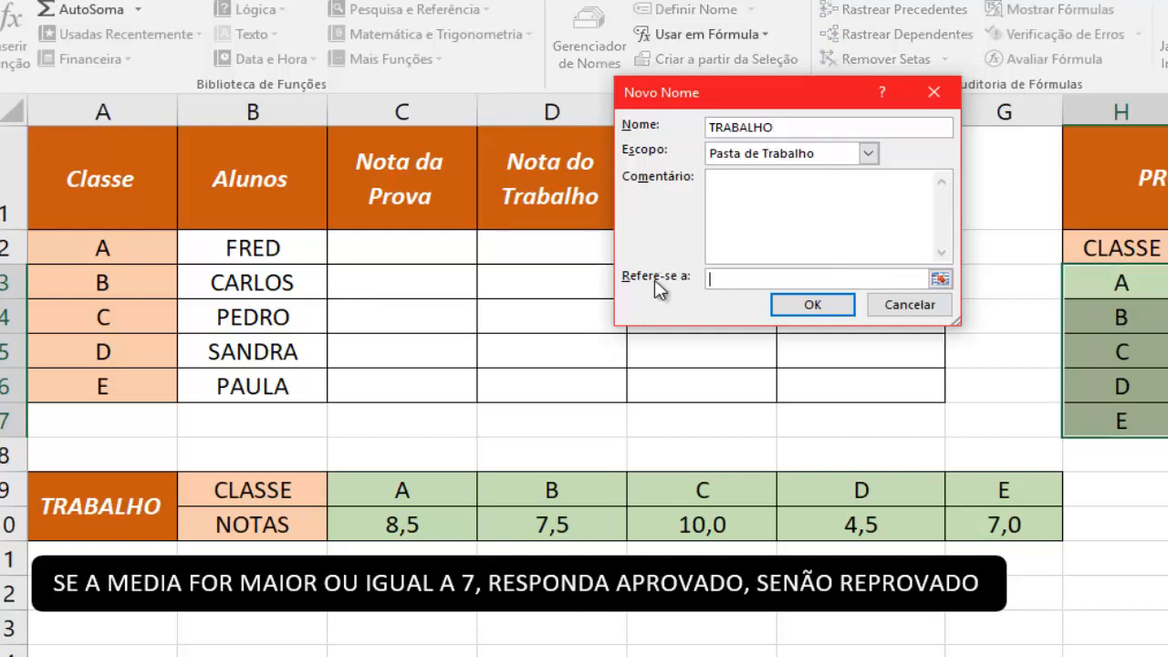
{"action": "left_click_drag", "start_coordinate": [405, 487], "coordinate": [977, 515]}
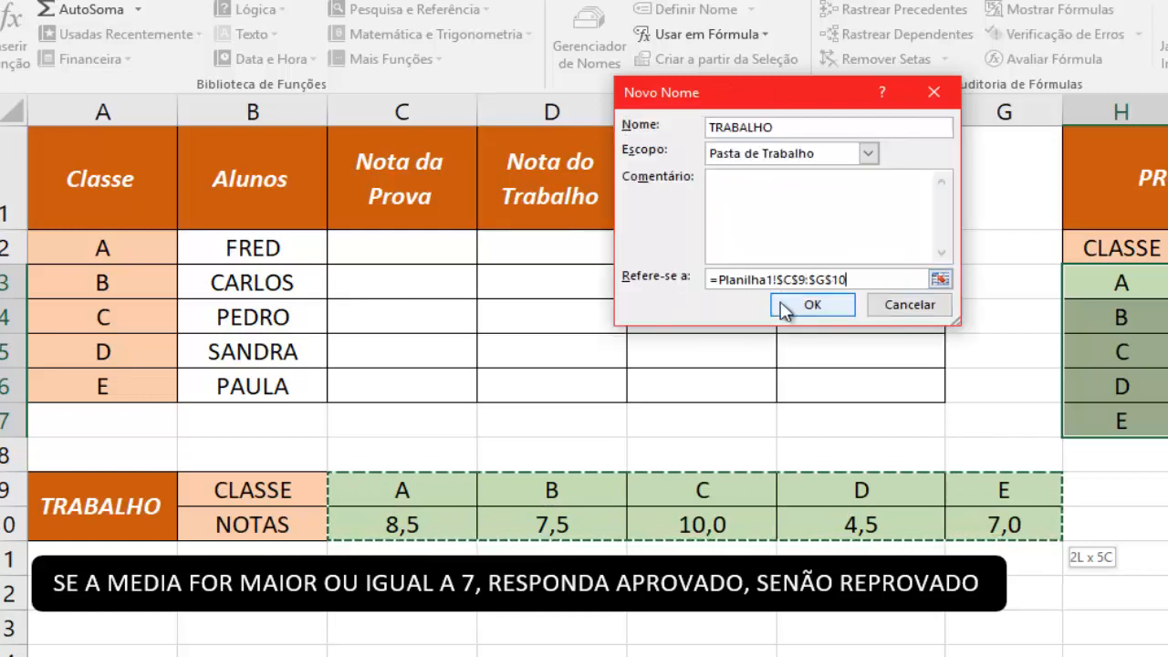
{"action": "left_click", "coordinate": [808, 305]}
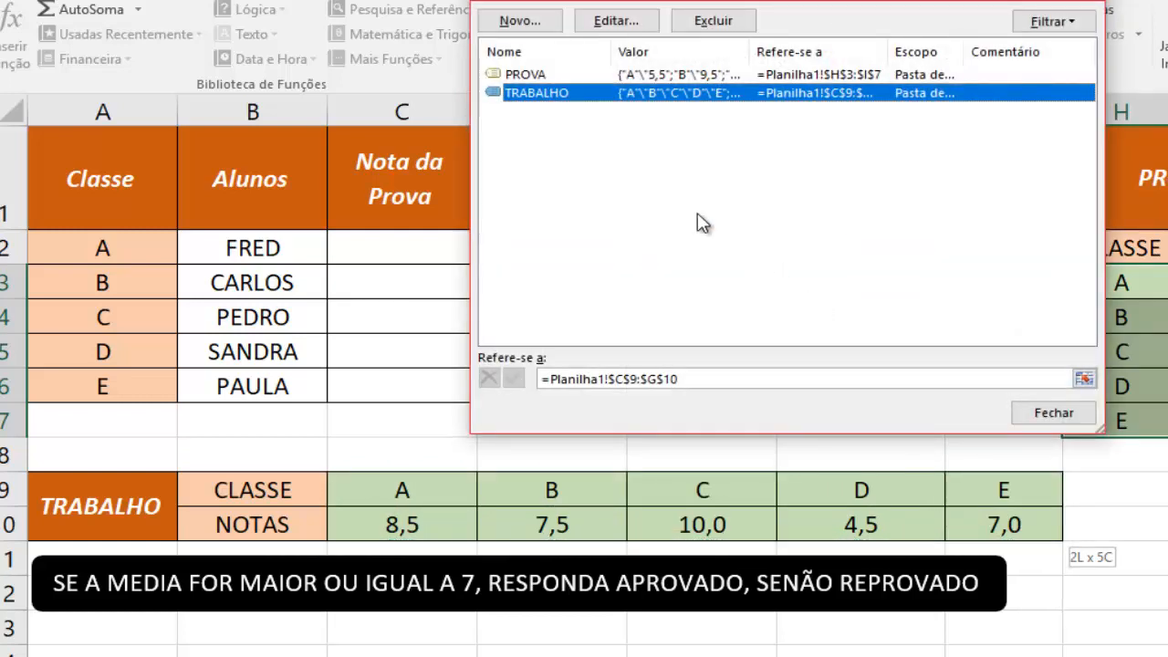
Check the ranges that the names PROVA and TRABALHO refer to, and close the name manager
{"action": "left_click", "coordinate": [555, 99]}
{"action": "left_click", "coordinate": [531, 80]}
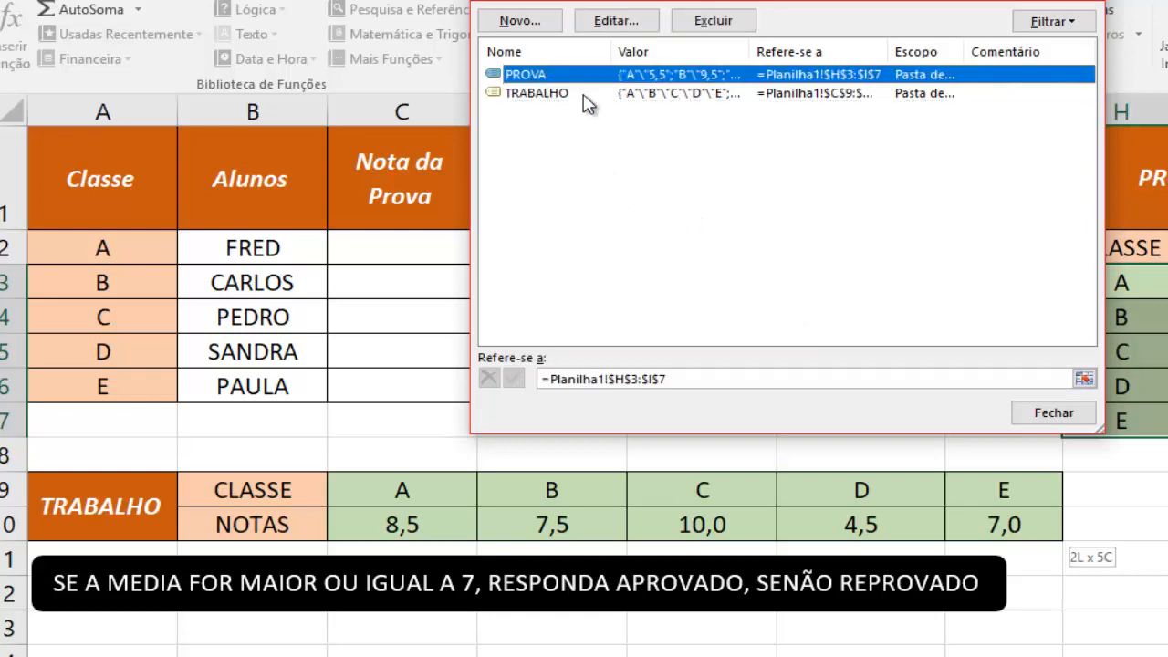
{"action": "left_click", "coordinate": [550, 95]}
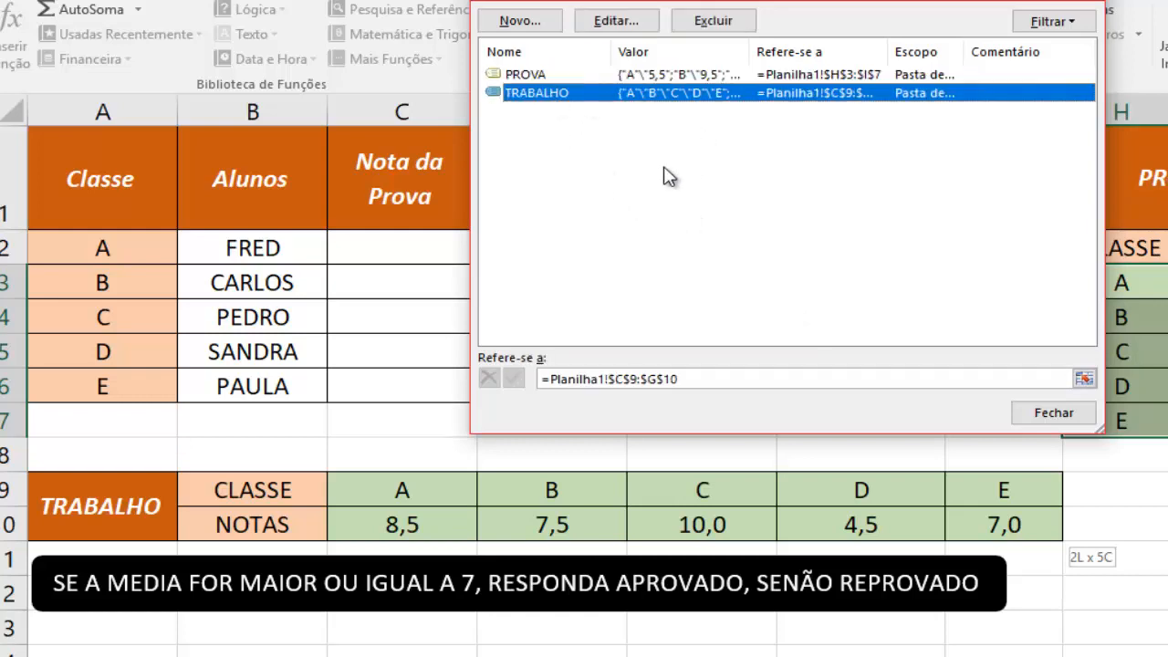
{"action": "left_click", "coordinate": [634, 135]}
{"action": "left_click", "coordinate": [544, 78]}
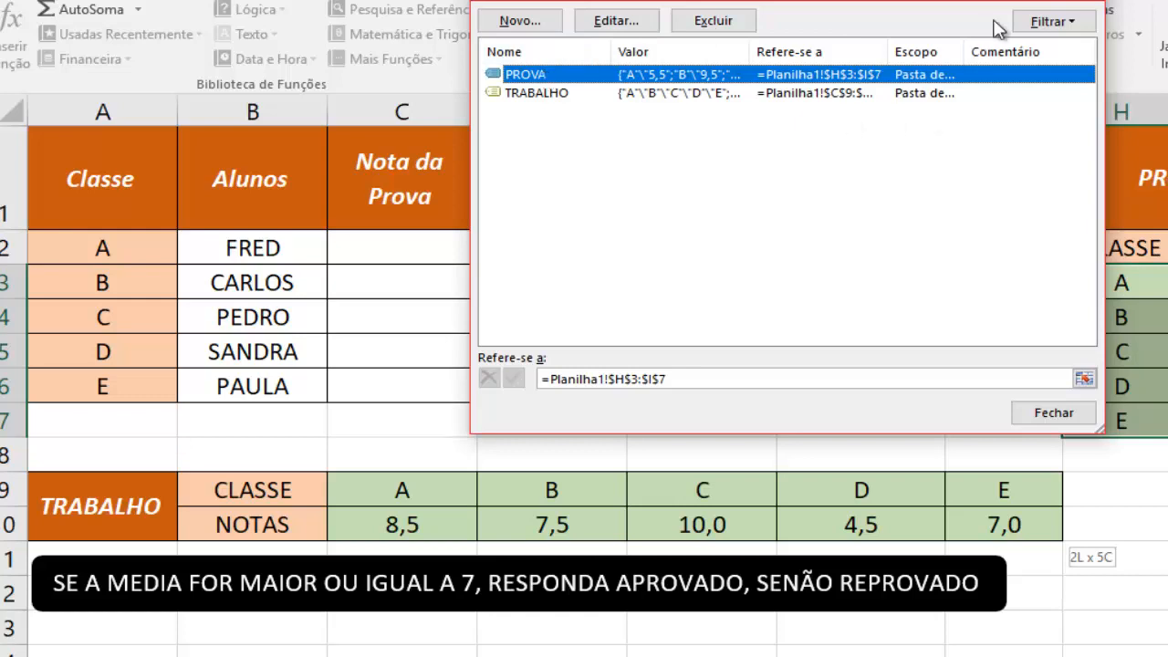
{"action": "left_click", "coordinate": [1054, 415]}
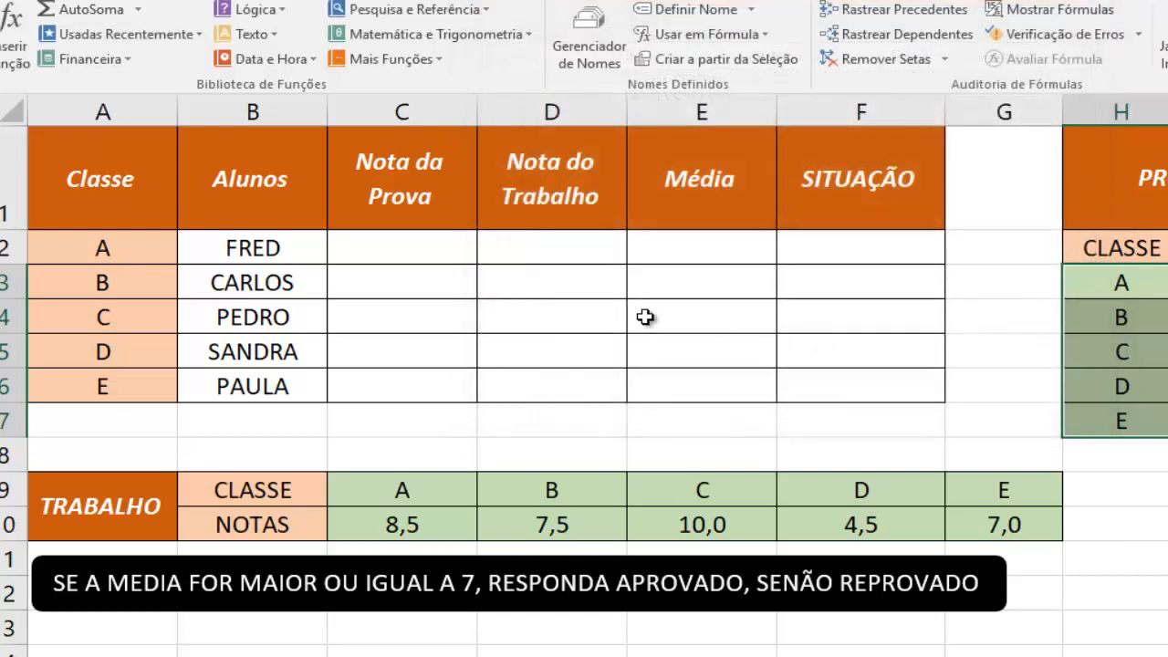
Enter =PROCV(A2;PROVA;2) in C2 and fill it down to C6 for all students' exam grades
{"action": "left_click", "coordinate": [436, 259]}
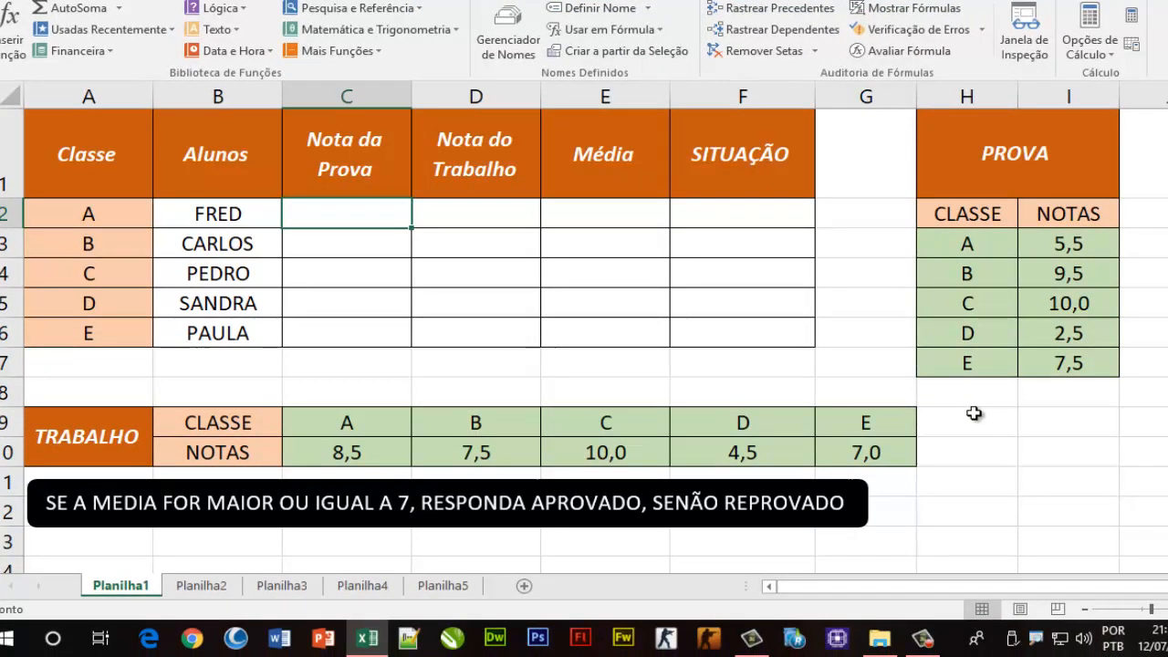
{"action": "type", "text": "="}
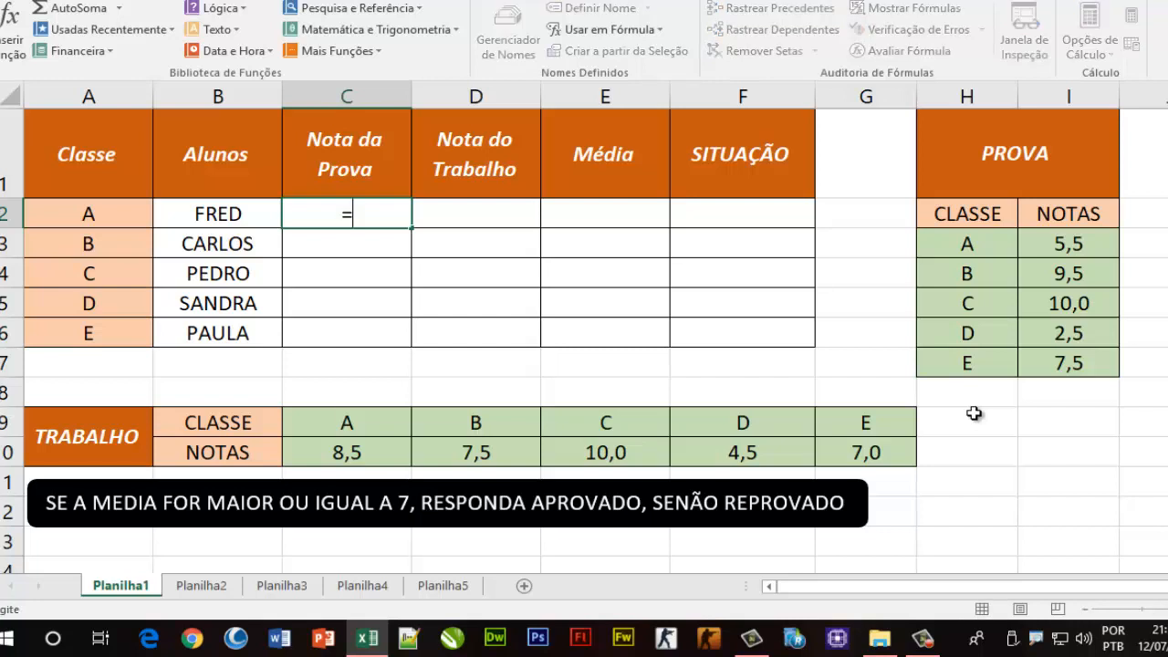
{"action": "type", "text": "PROCV("}
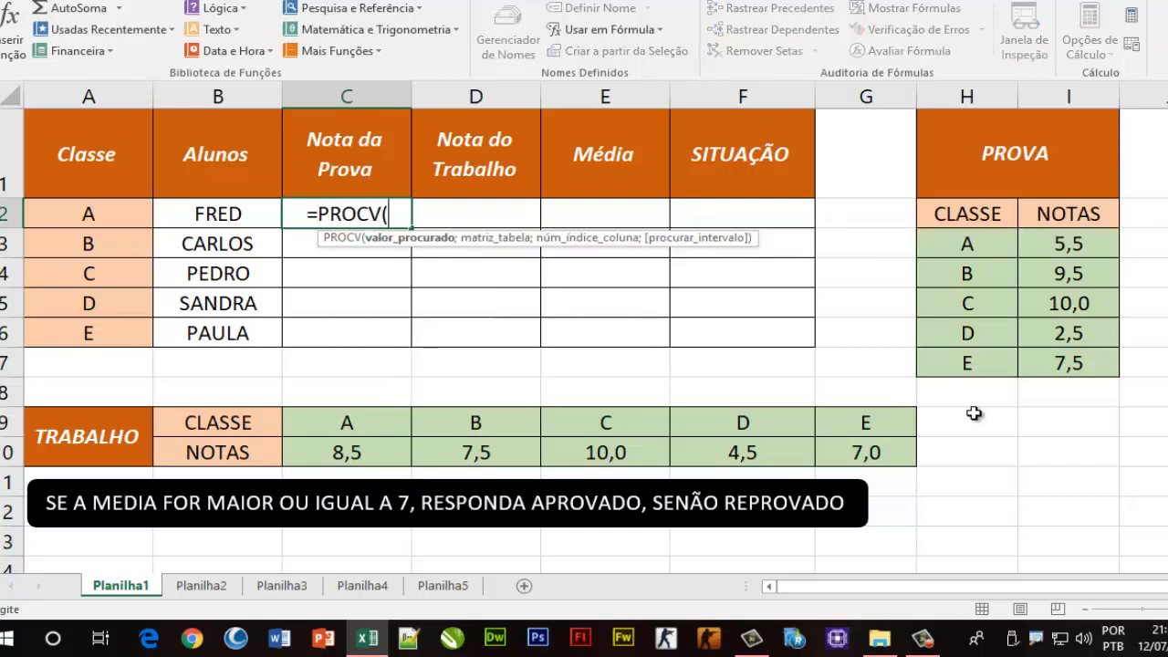
{"action": "left_click", "coordinate": [127, 227]}
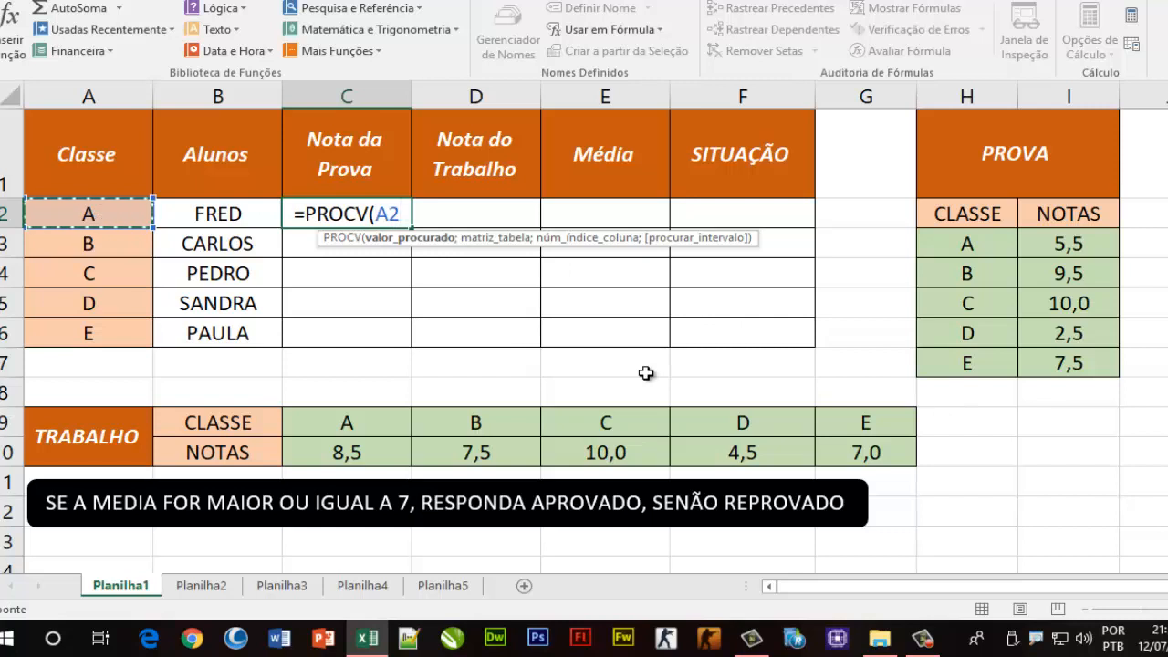
{"action": "type", "text": ";"}
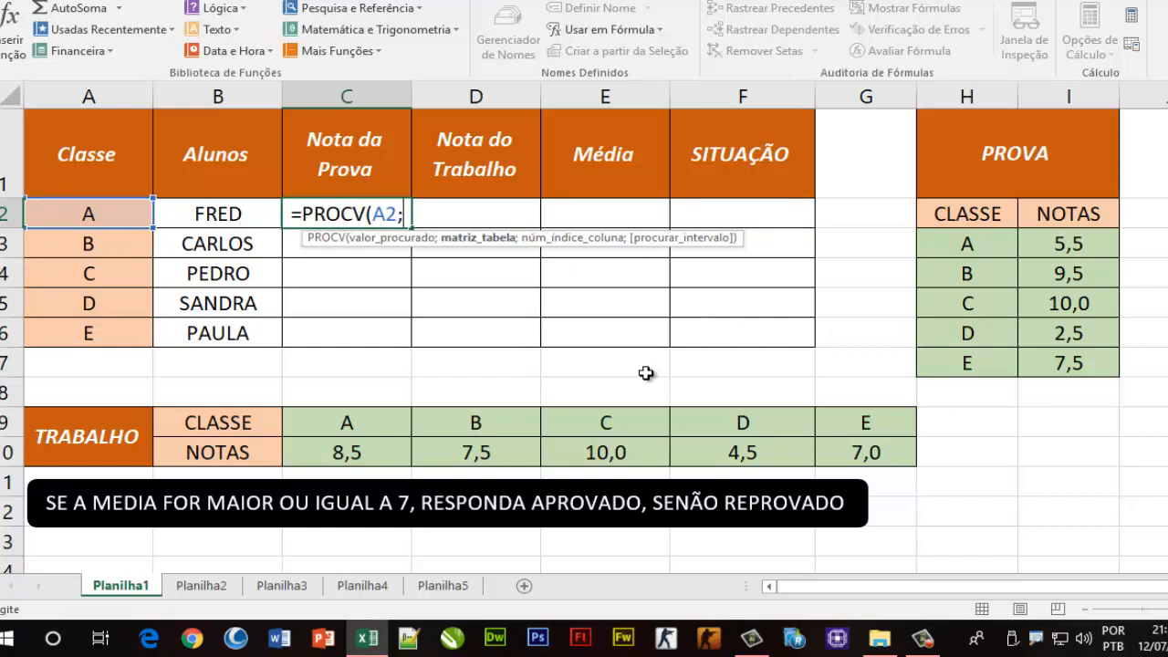
{"action": "type", "text": "PROVA"}
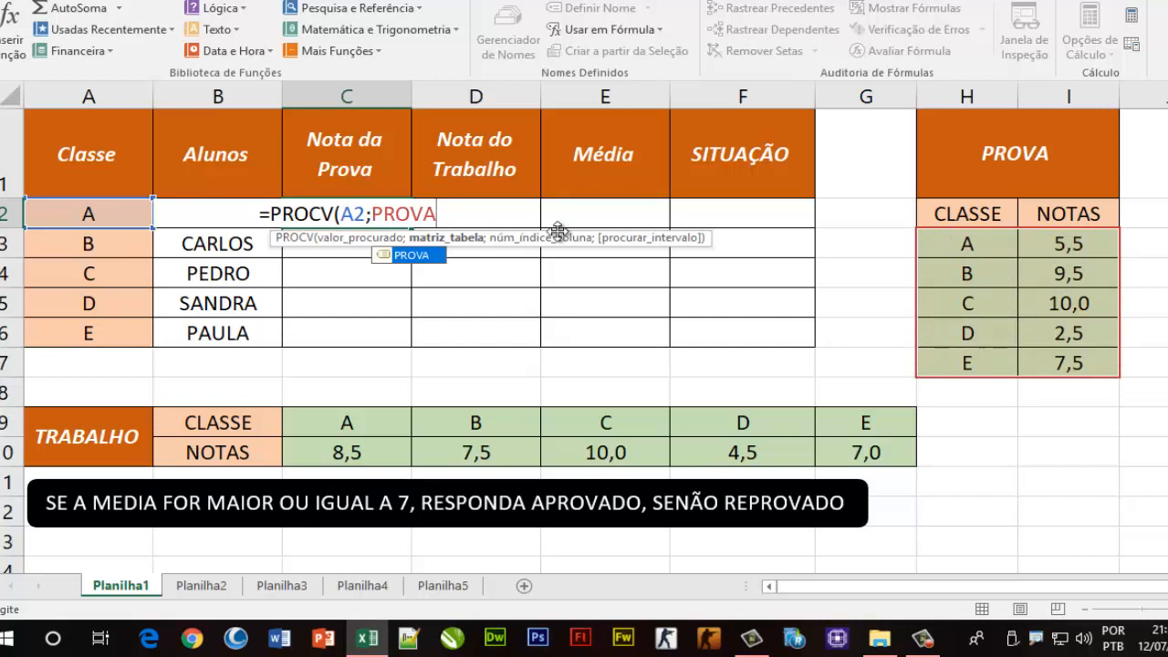
{"action": "type", "text": ";"}
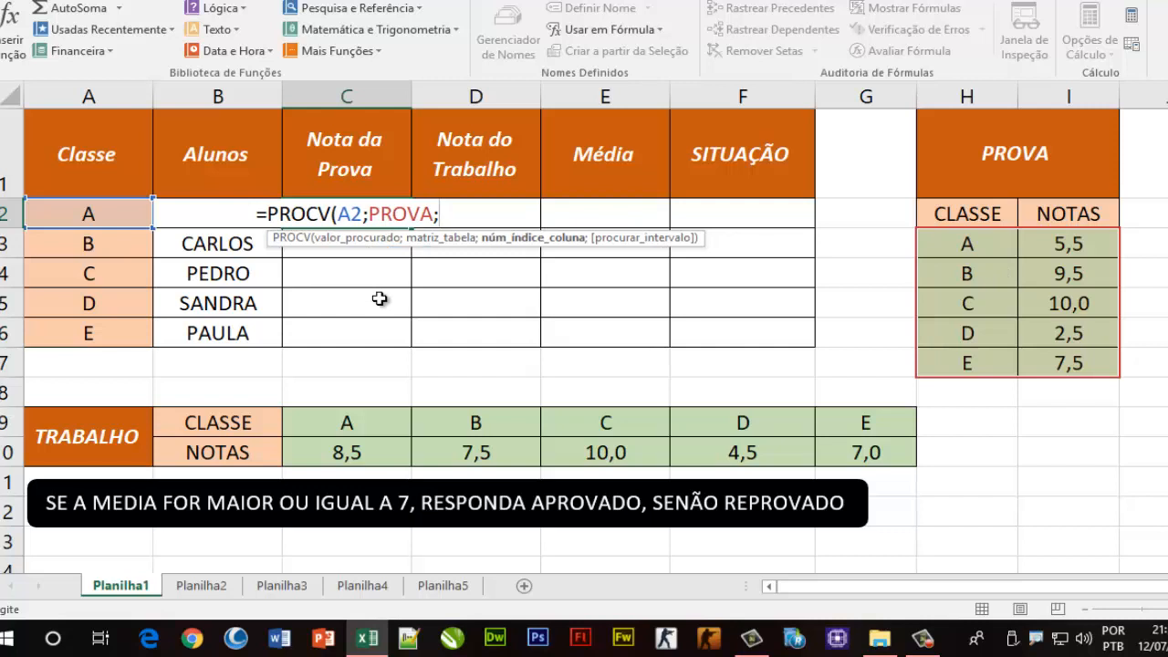
{"action": "type", "text": "2"}
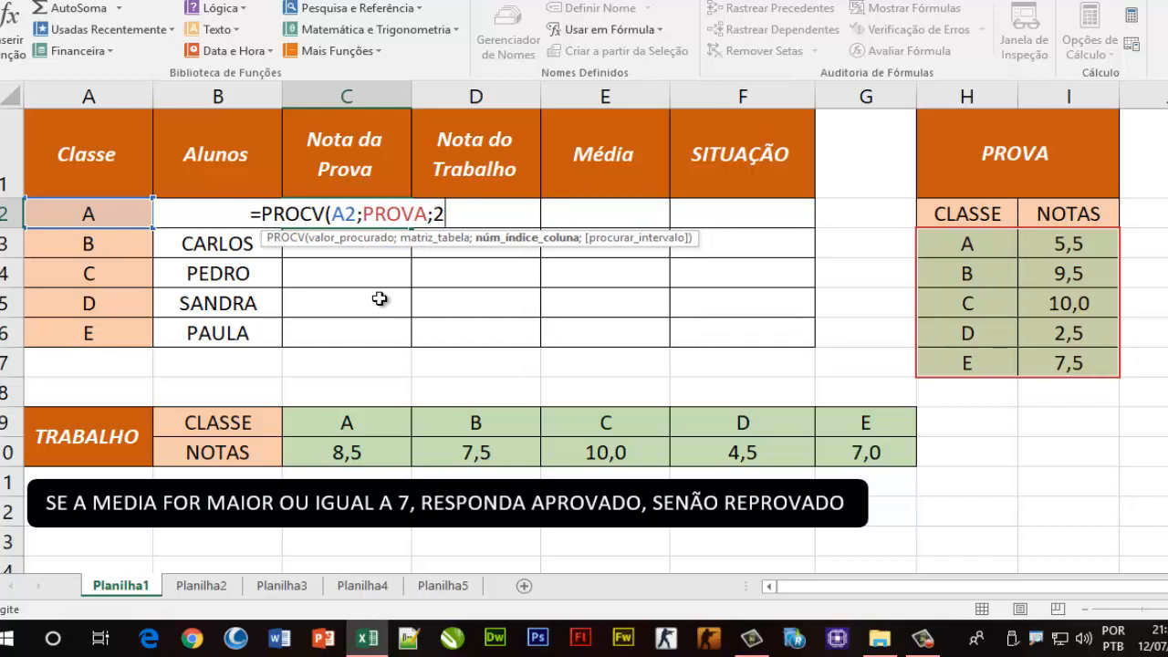
{"action": "type", "text": ")"}
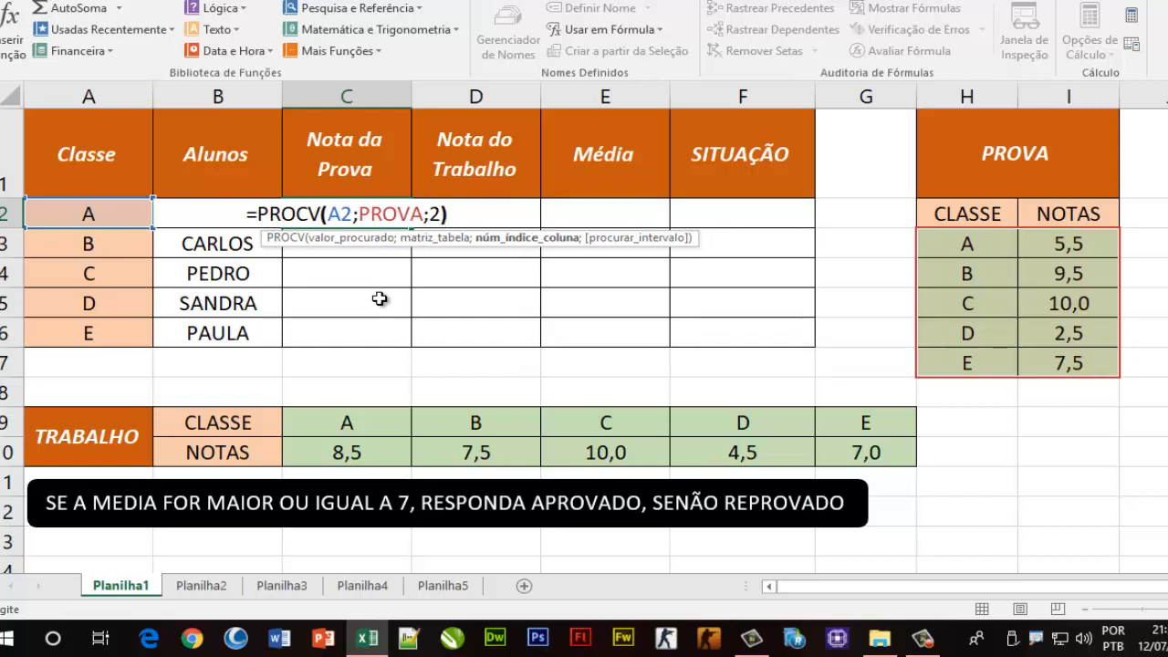
{"action": "key", "text": "Return"}
{"action": "key", "text": "Up"}
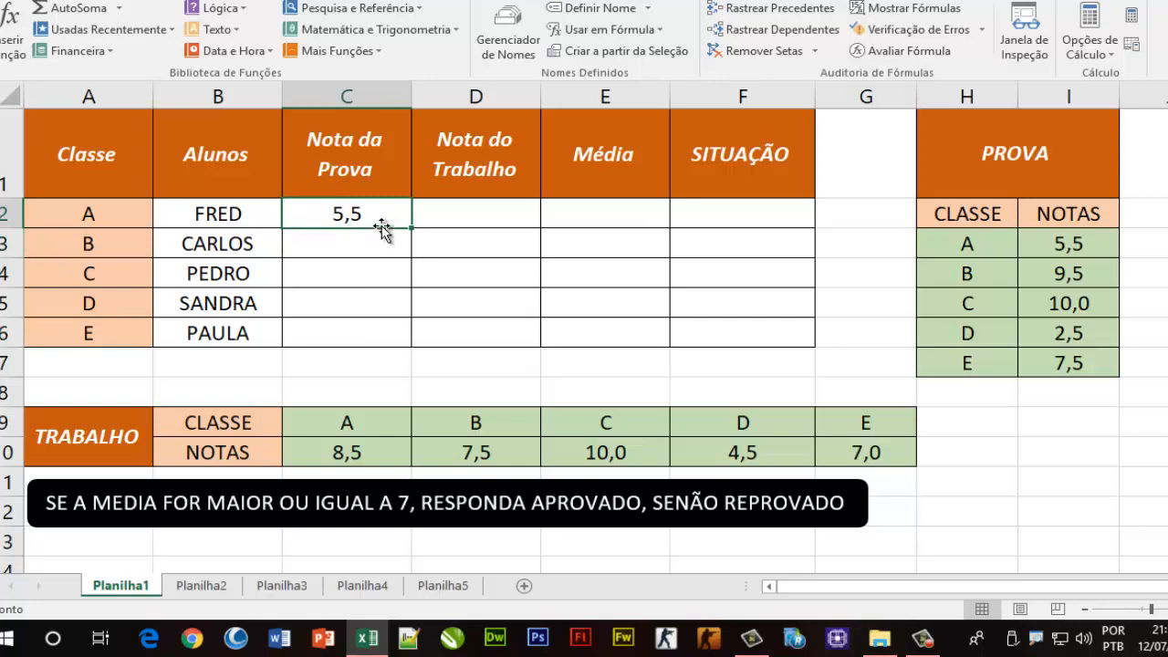
{"action": "left_click_drag", "start_coordinate": [411, 229], "coordinate": [399, 336]}
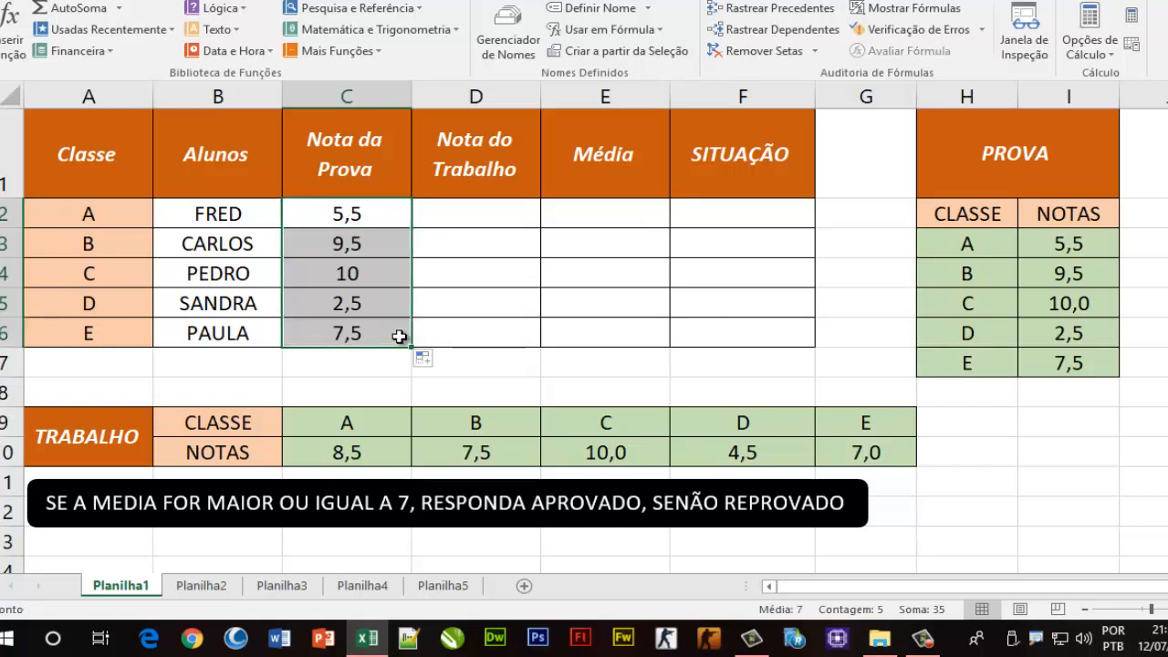
Check the copied PROCV formula in C4 and compare the exam grades in C2:C6 with the classes in column A
{"action": "left_click", "coordinate": [360, 270]}
{"action": "double_click", "coordinate": [360, 271]}
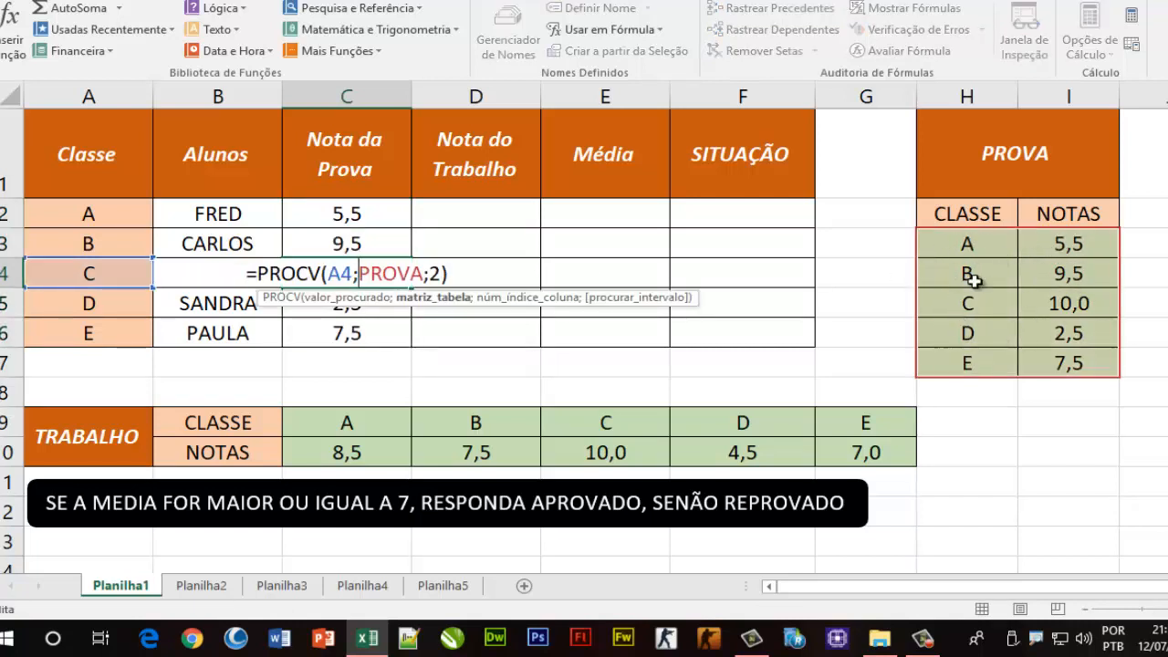
{"action": "key", "text": "Escape"}
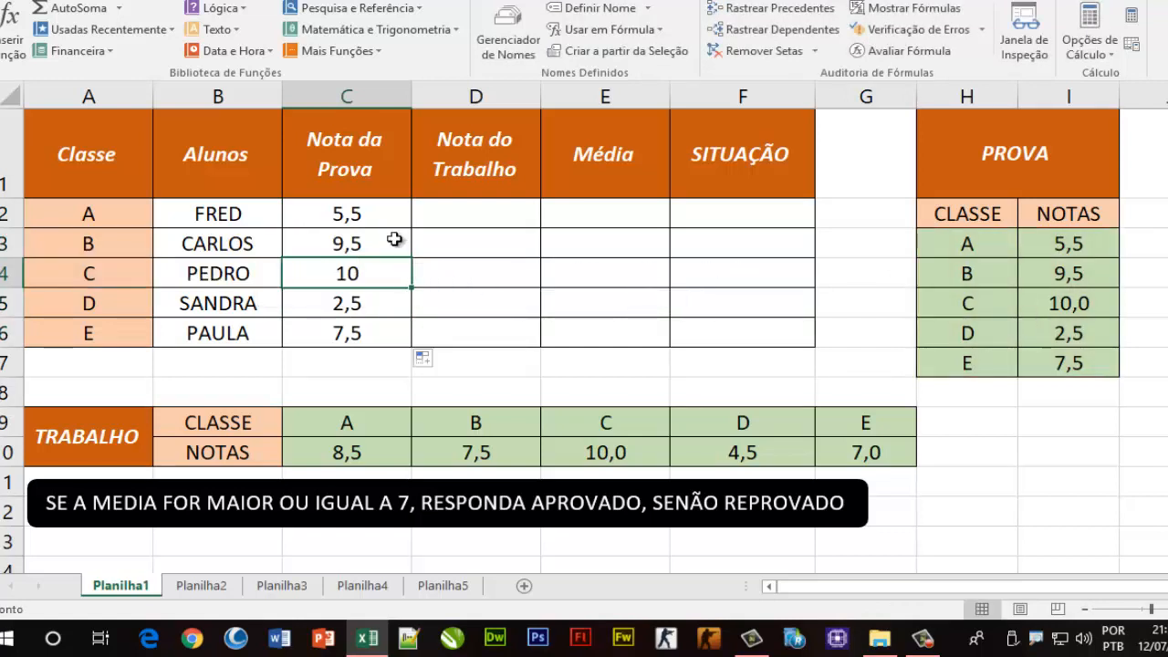
{"action": "left_click_drag", "start_coordinate": [380, 214], "coordinate": [368, 333]}
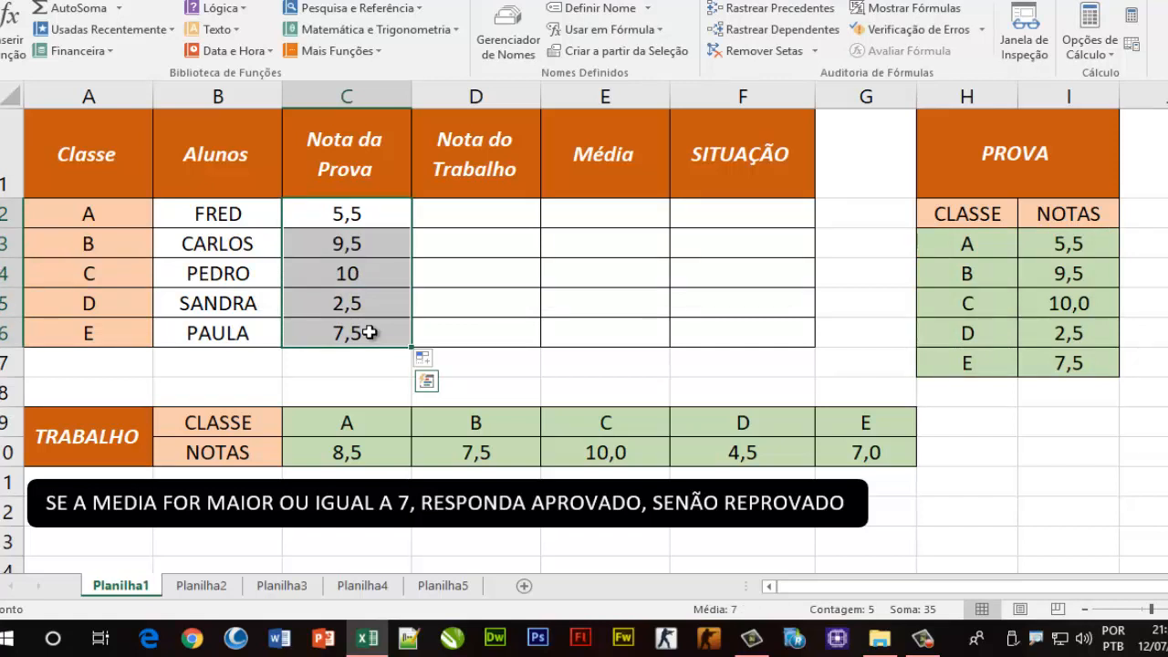
{"action": "left_click", "coordinate": [95, 223]}
{"action": "left_click", "coordinate": [93, 245]}
{"action": "left_click", "coordinate": [90, 273]}
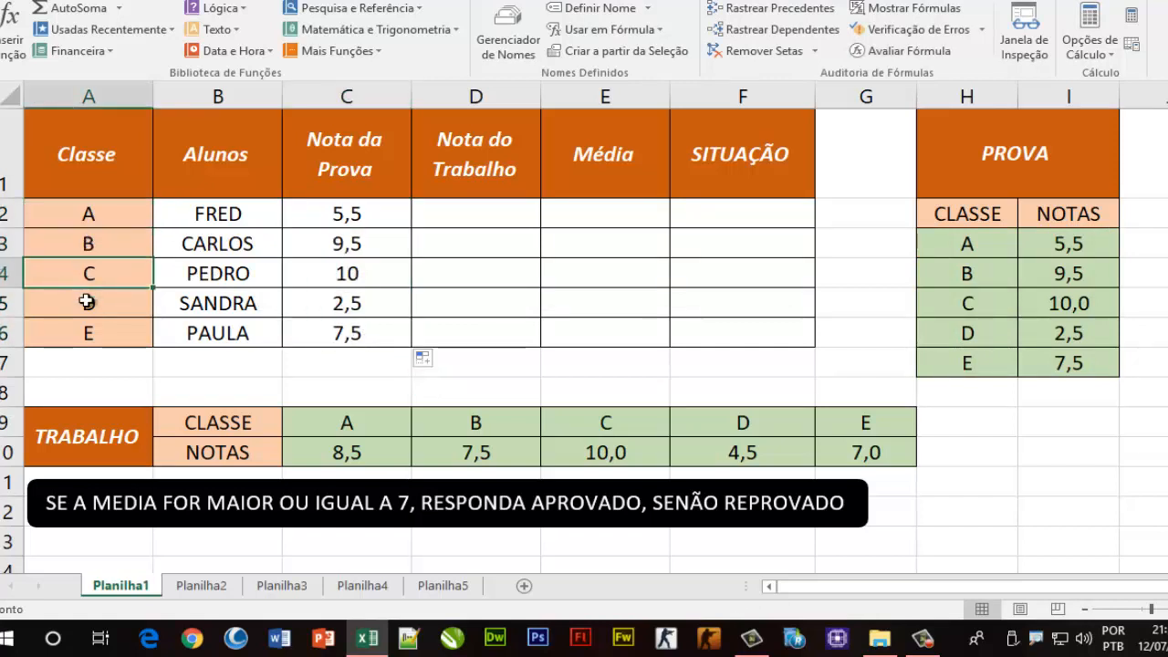
{"action": "left_click", "coordinate": [87, 302]}
{"action": "left_click", "coordinate": [89, 333]}
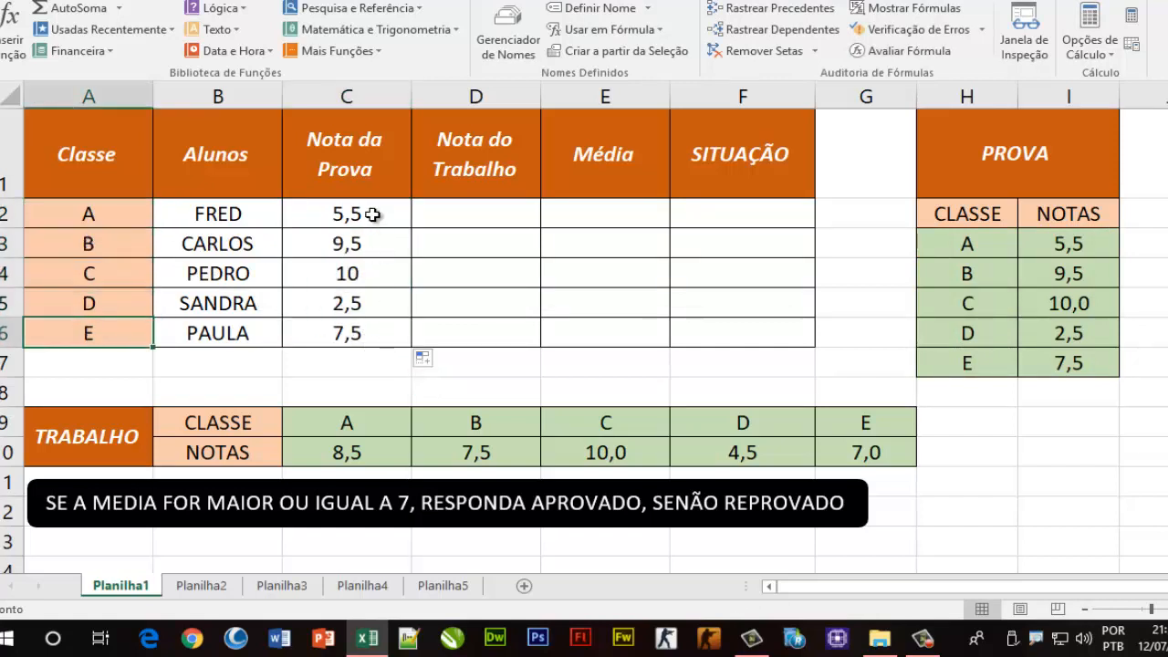
Format the grade and average cells C2:E6 to show one decimal place
{"action": "left_click_drag", "start_coordinate": [373, 214], "coordinate": [584, 328]}
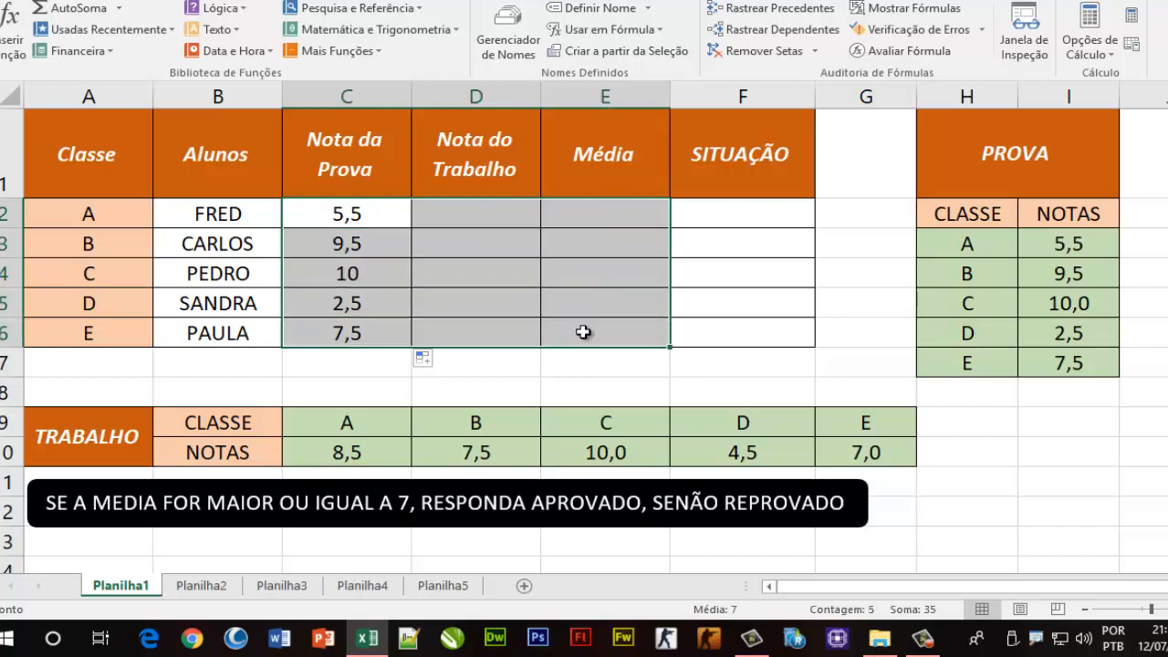
{"action": "left_click", "coordinate": [102, 3]}
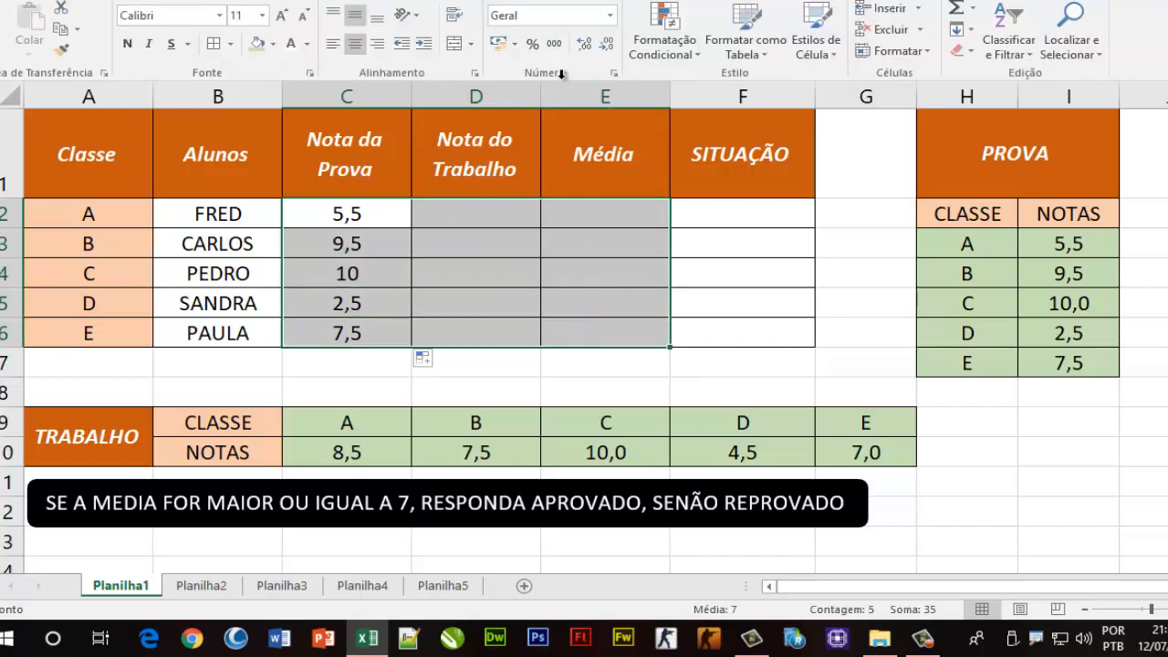
{"action": "left_click", "coordinate": [605, 46]}
{"action": "left_click", "coordinate": [585, 45]}
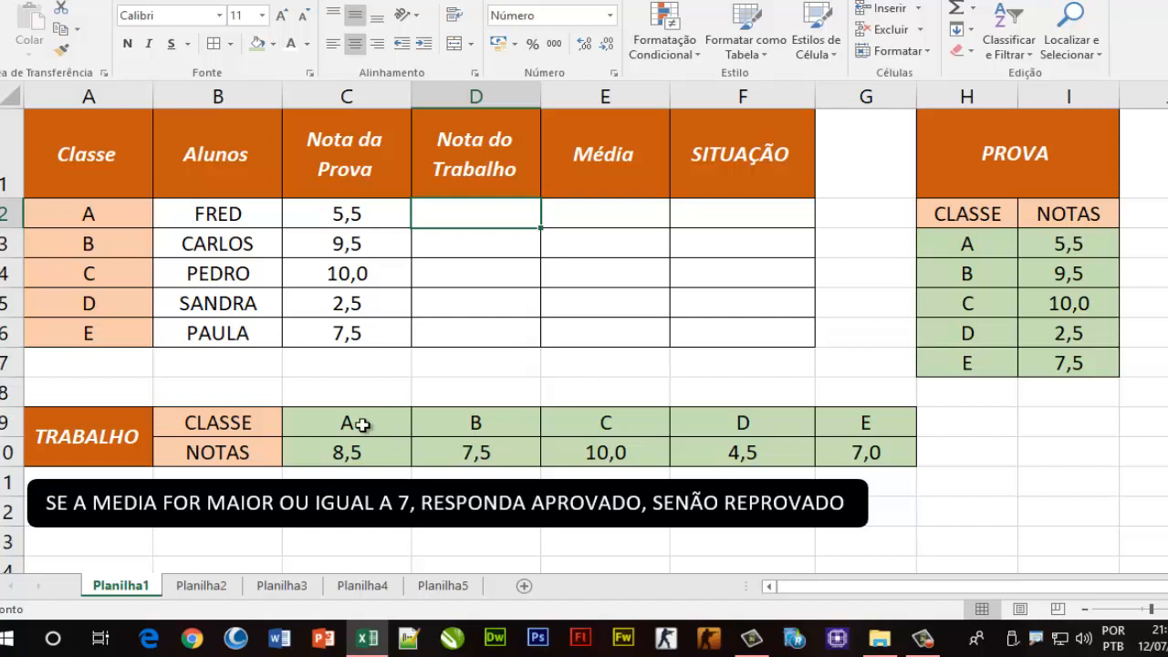
Enter =PROCH(A2;TRABALHO;2) in D2 to look up the first student's assignment grade
{"action": "left_click_drag", "start_coordinate": [363, 422], "coordinate": [827, 449]}
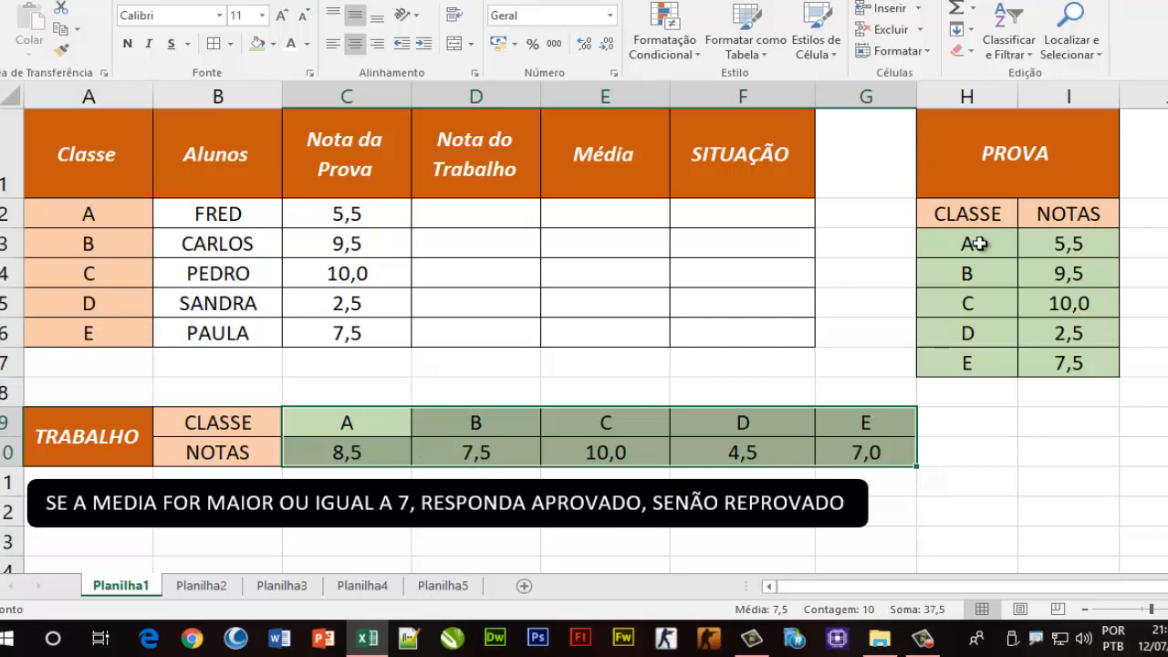
{"action": "left_click", "coordinate": [495, 220]}
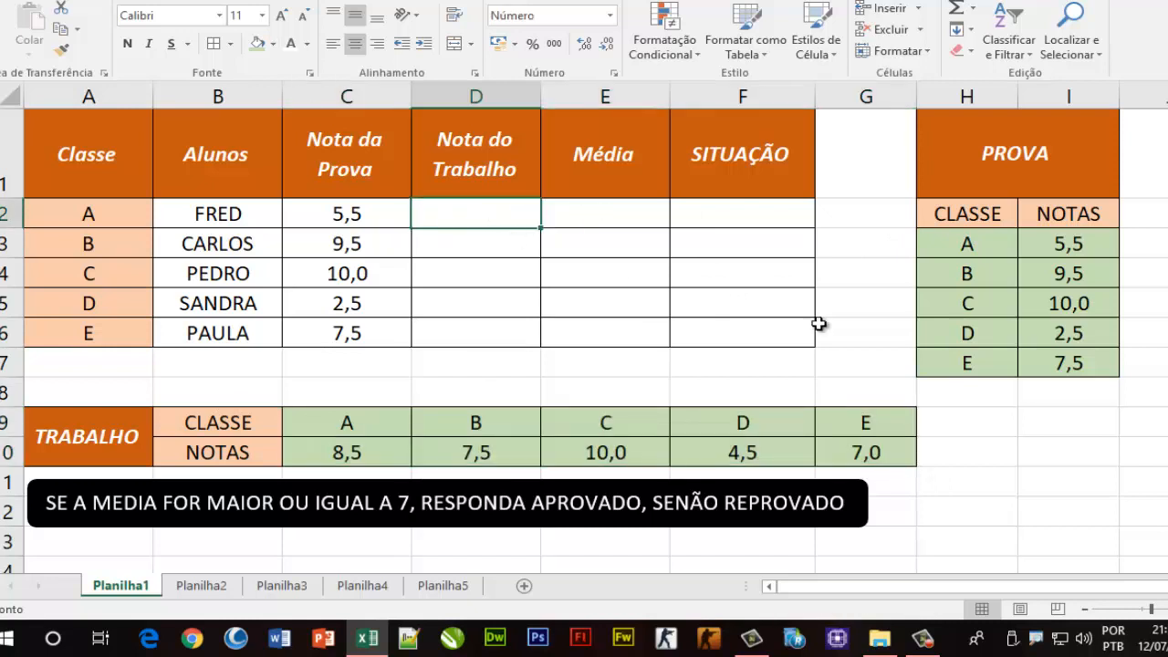
{"action": "type", "text": "=PRO"}
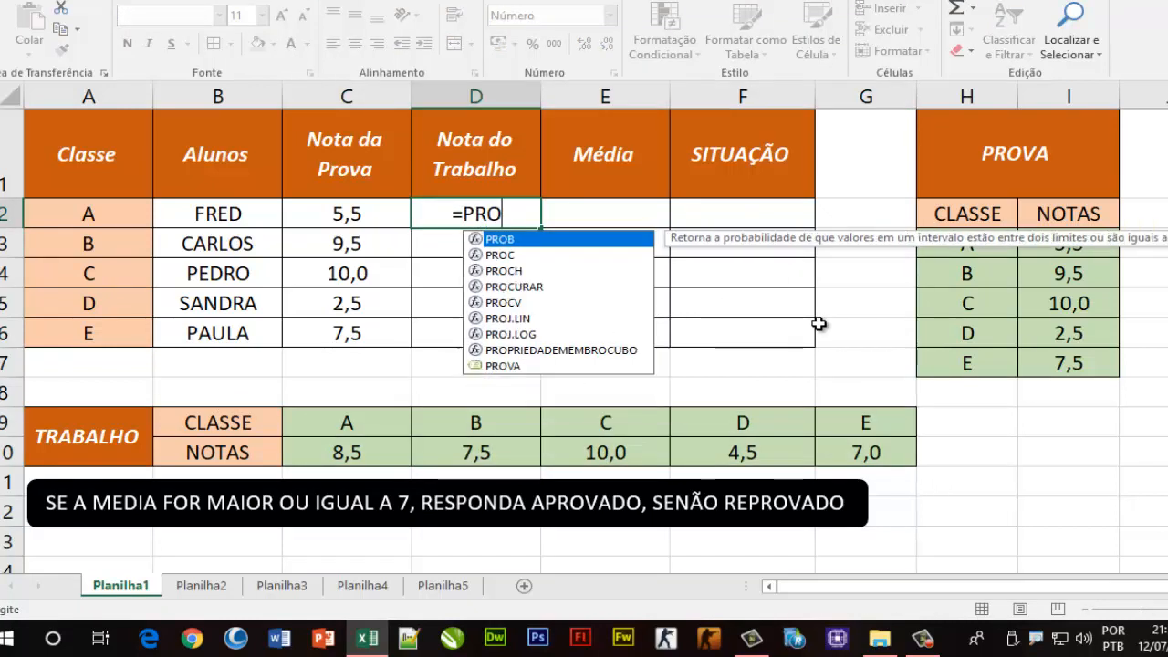
{"action": "type", "text": "CH("}
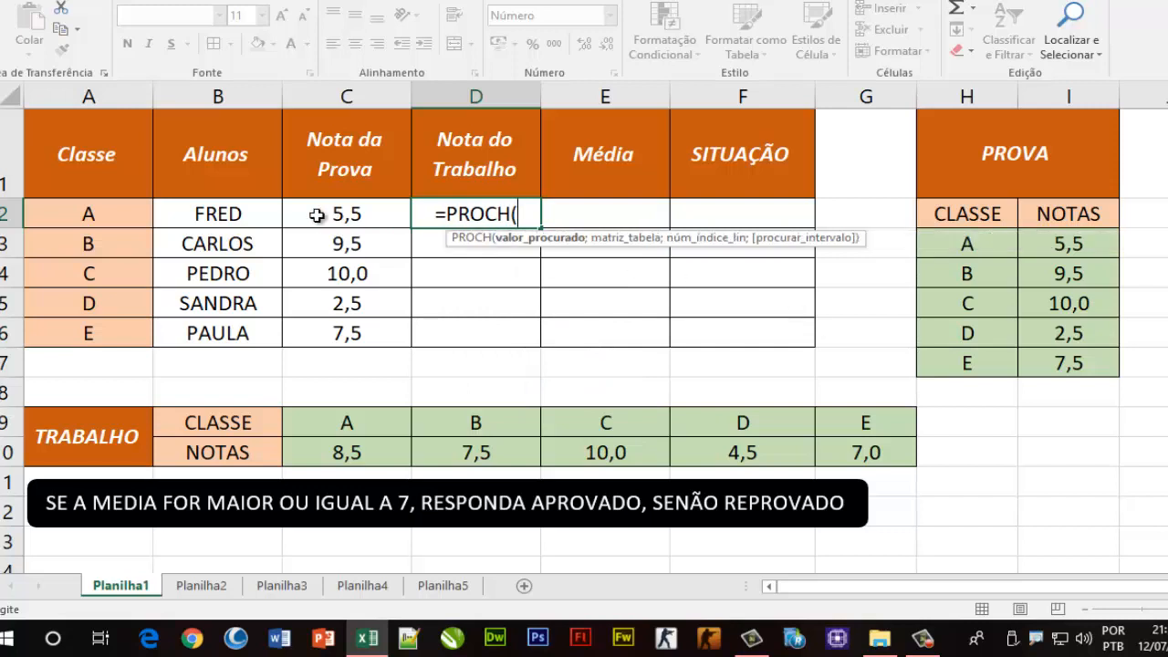
{"action": "left_click", "coordinate": [98, 215]}
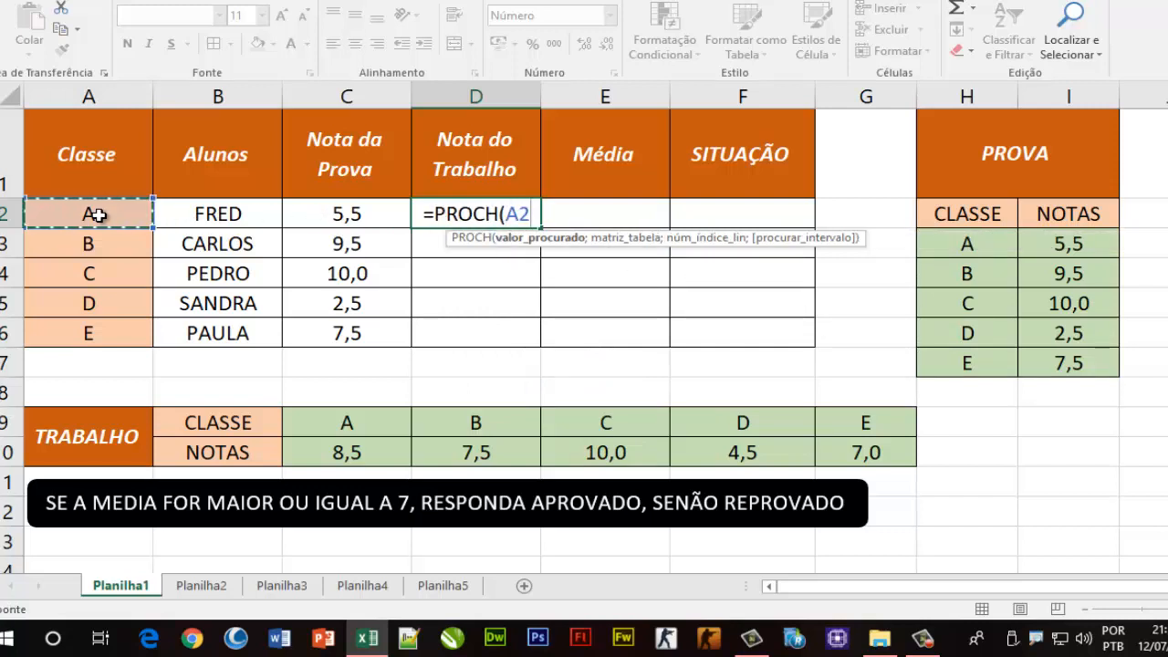
{"action": "type", "text": ";TR"}
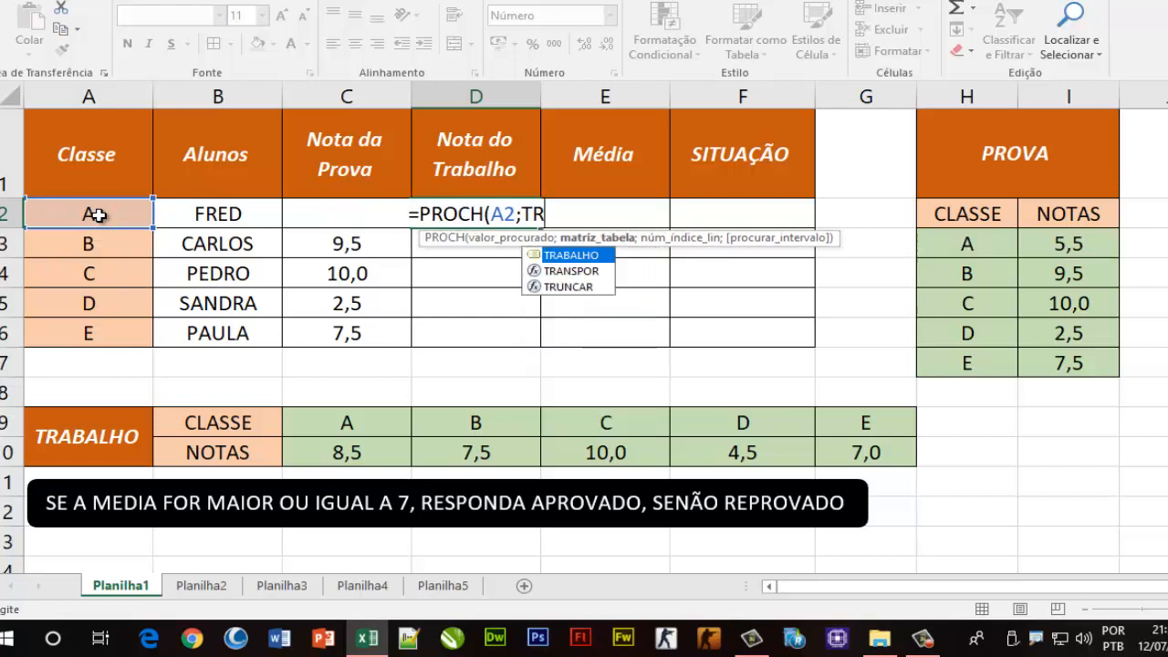
{"action": "type", "text": "ABALHO"}
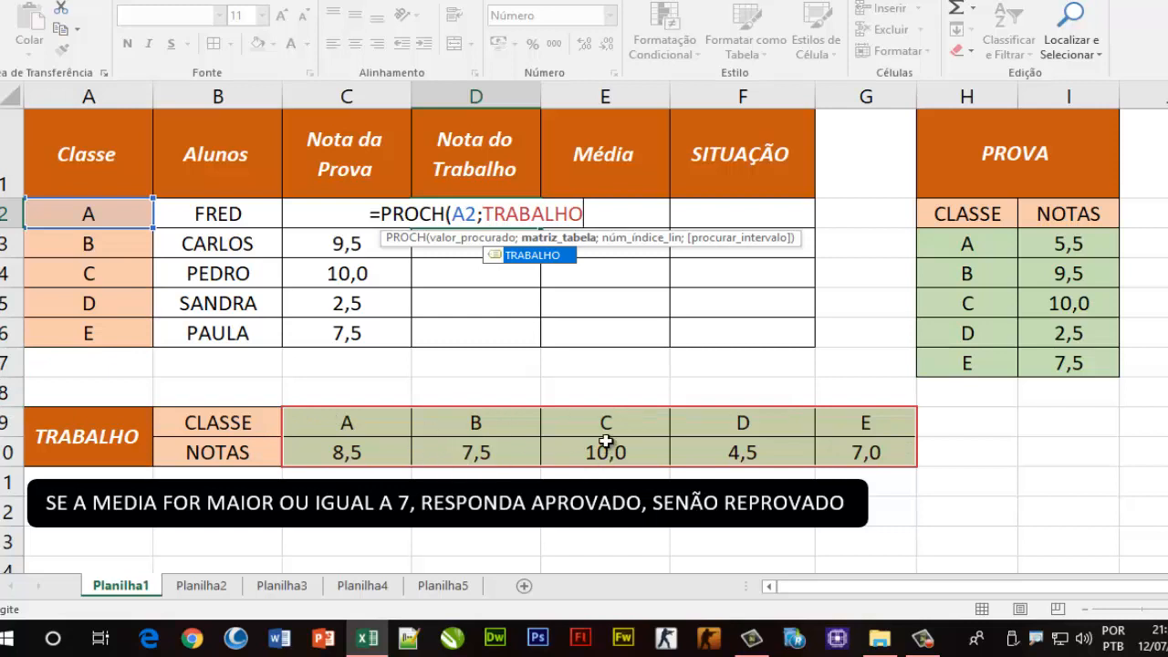
{"action": "type", "text": ";"}
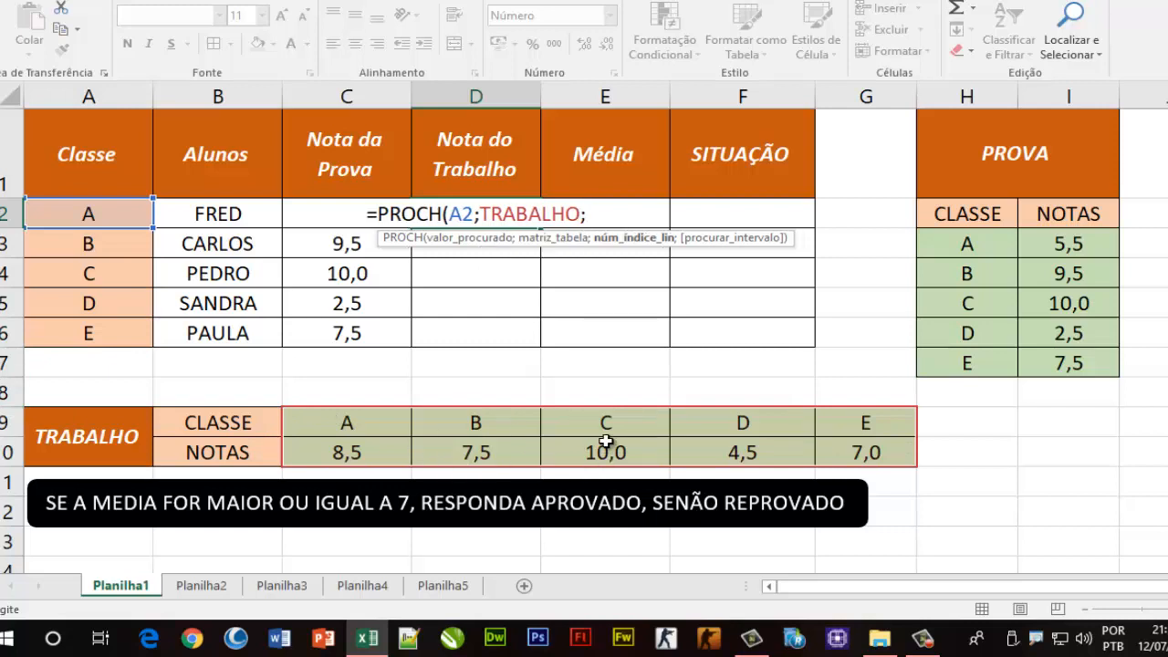
{"action": "type", "text": "2"}
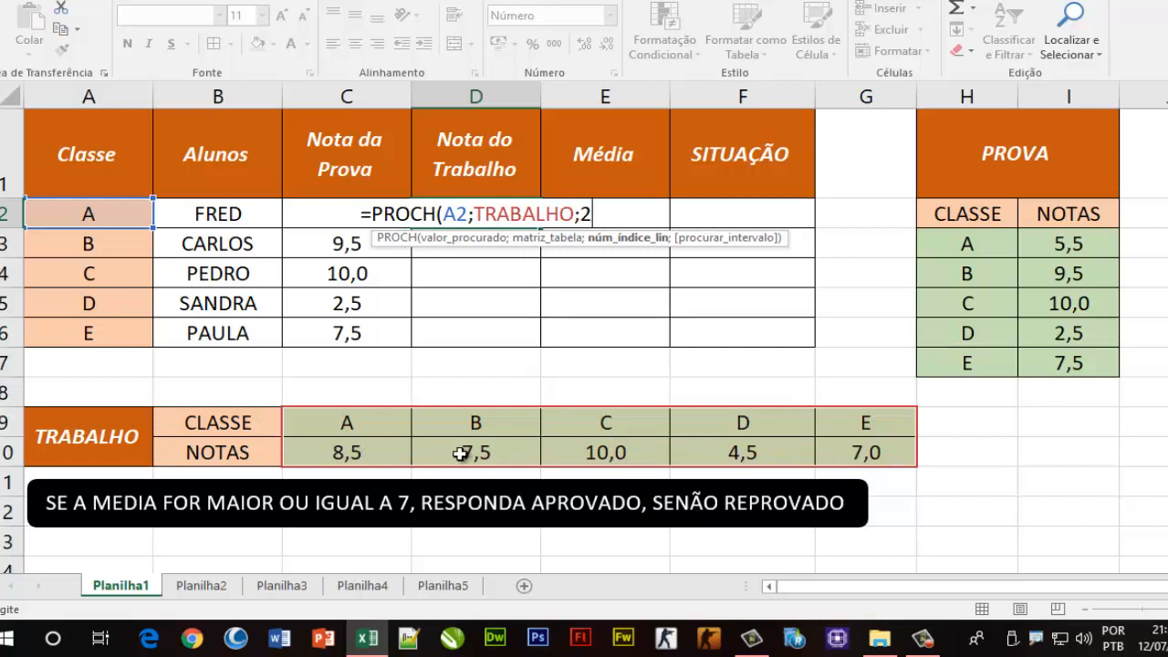
{"action": "type", "text": ")"}
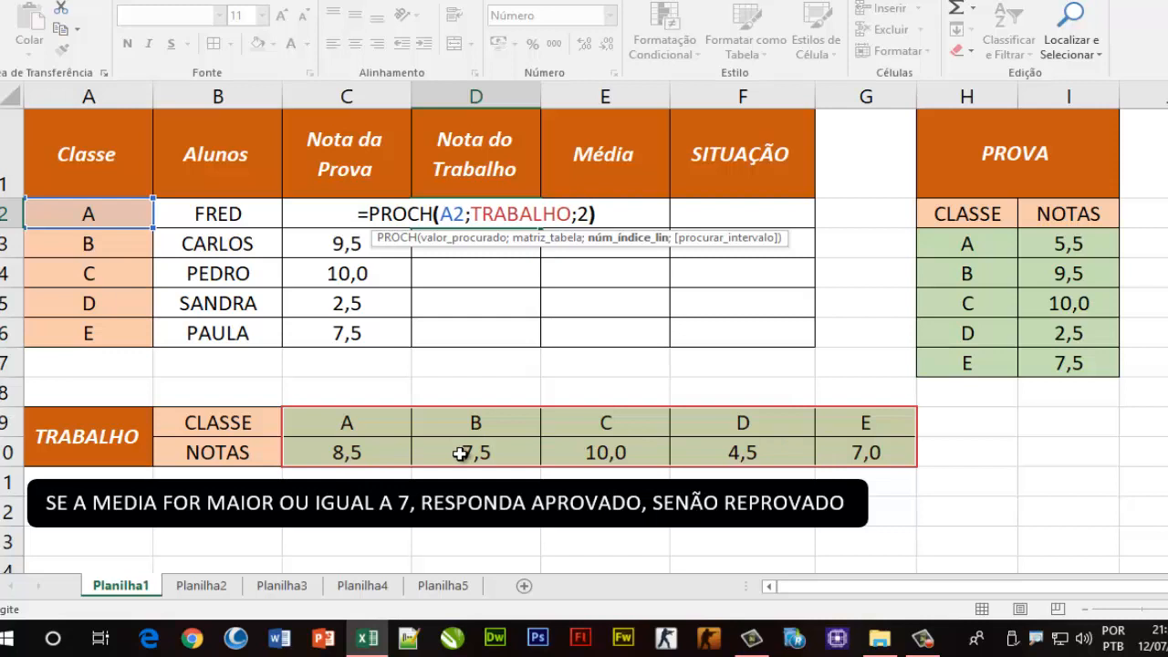
{"action": "key", "text": "Return"}
Compare D2 with class A's grade in the TRABALHO table, and fill the PROCH formula down to D6
{"action": "left_click", "coordinate": [346, 453]}
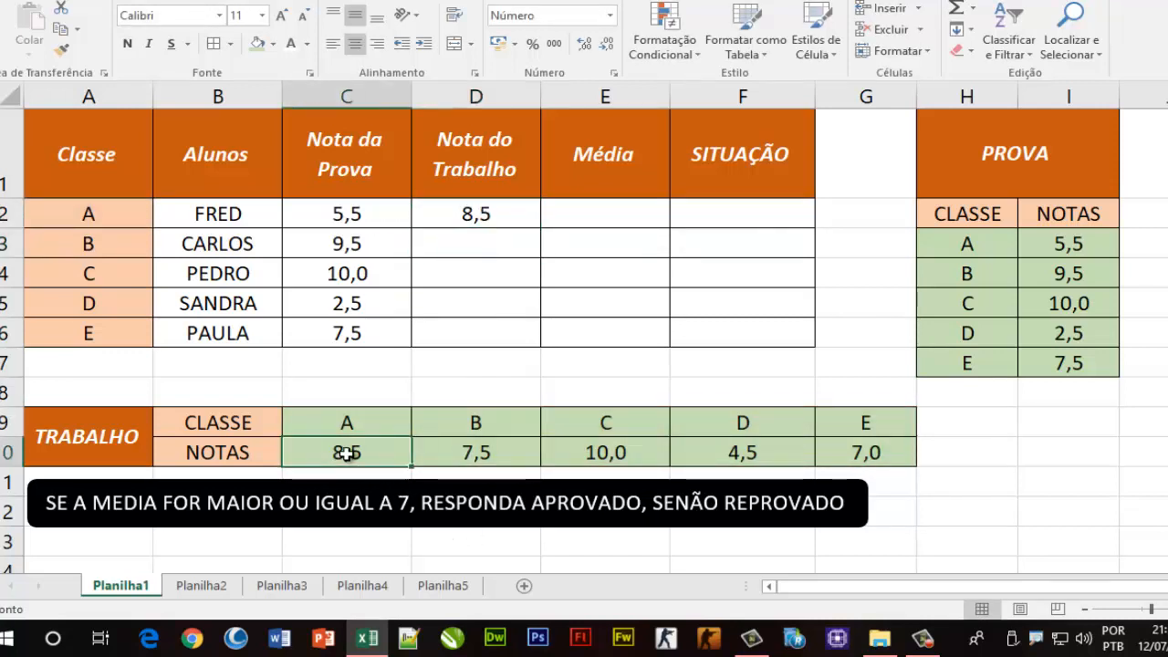
{"action": "left_click", "coordinate": [507, 217]}
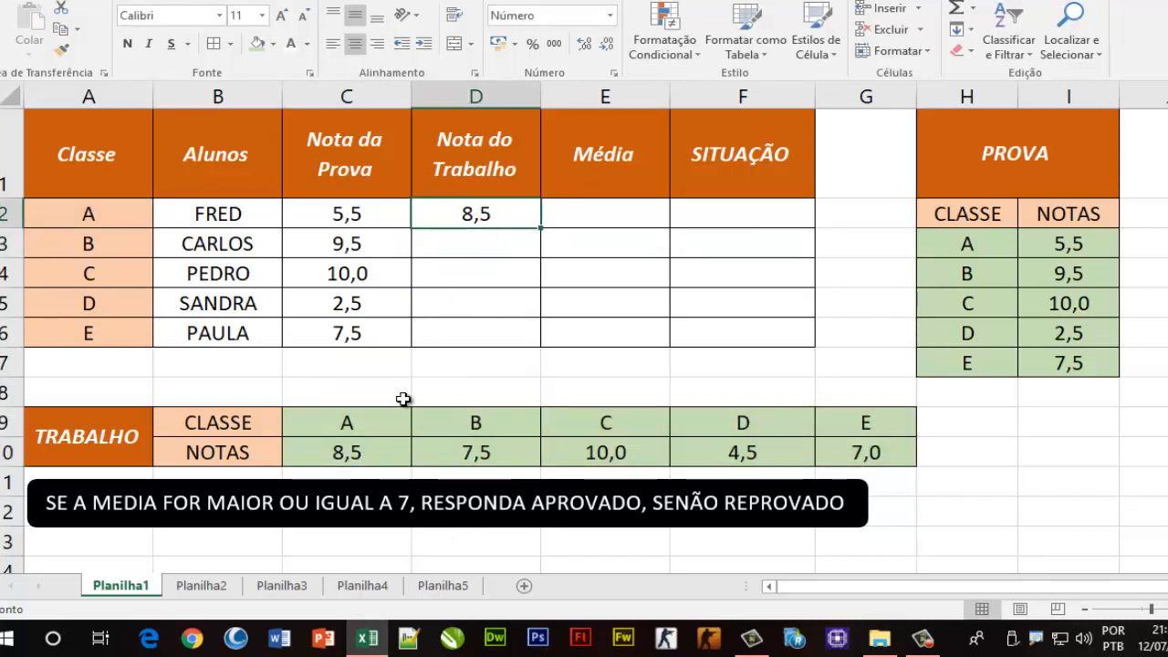
{"action": "left_click", "coordinate": [363, 453]}
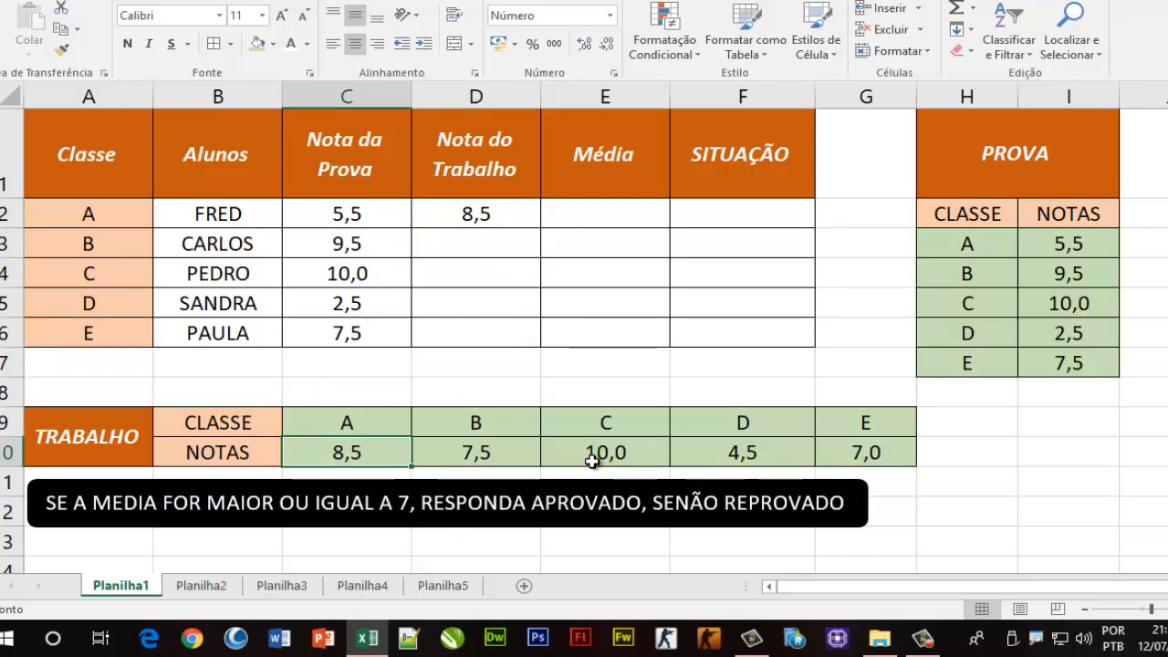
{"action": "left_click", "coordinate": [515, 204]}
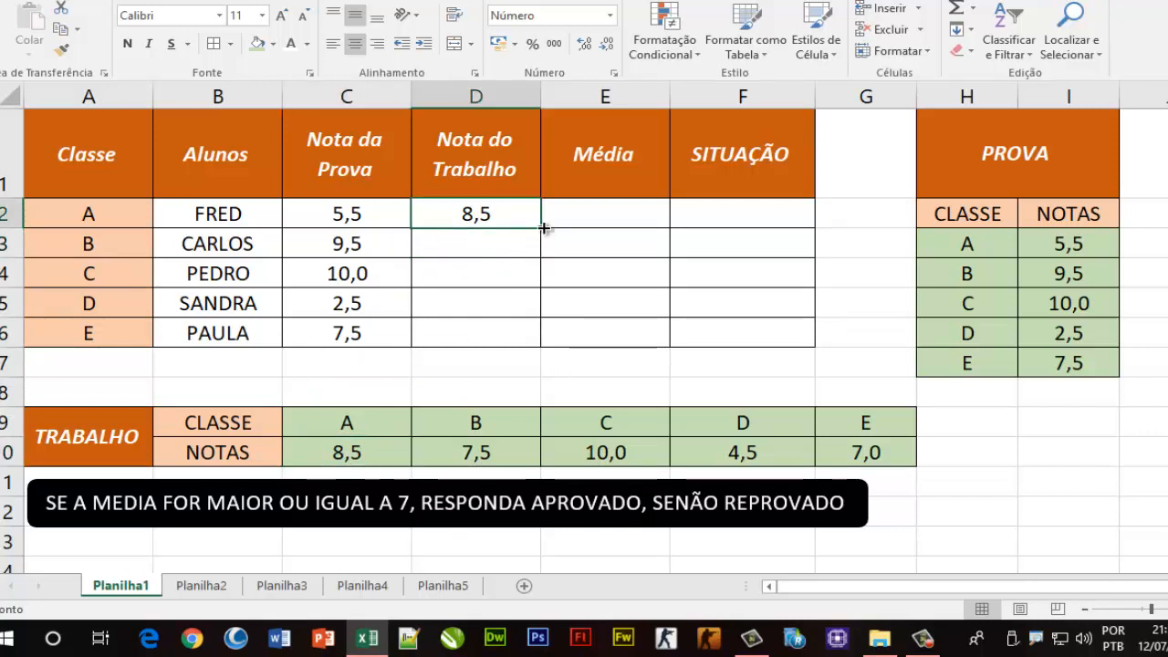
{"action": "left_click_drag", "start_coordinate": [542, 228], "coordinate": [531, 339]}
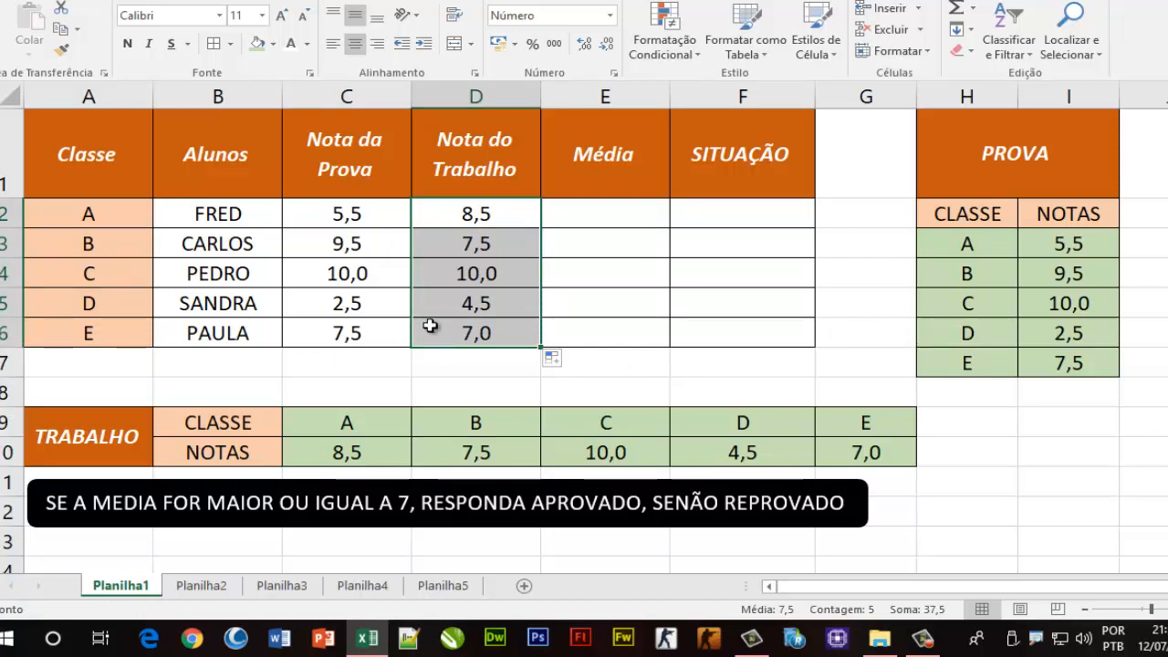
{"action": "left_click", "coordinate": [94, 326]}
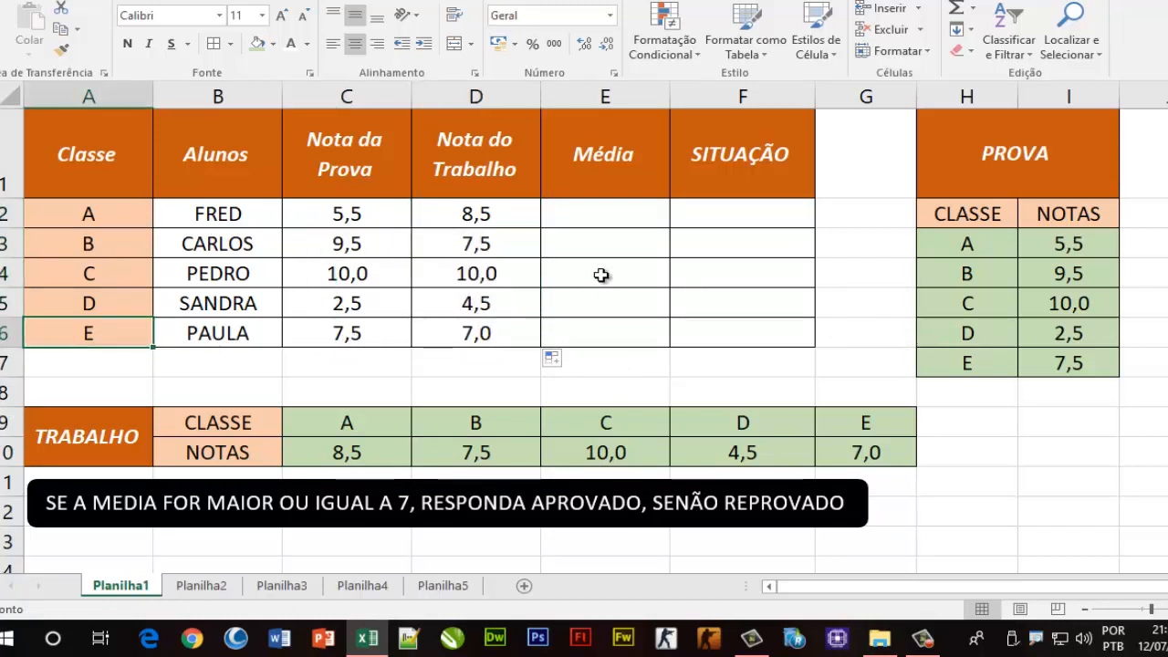
Calculate the first student's average in E2 with MEDIA over C2:D2 and fill it down to E6
{"action": "left_click", "coordinate": [602, 214]}
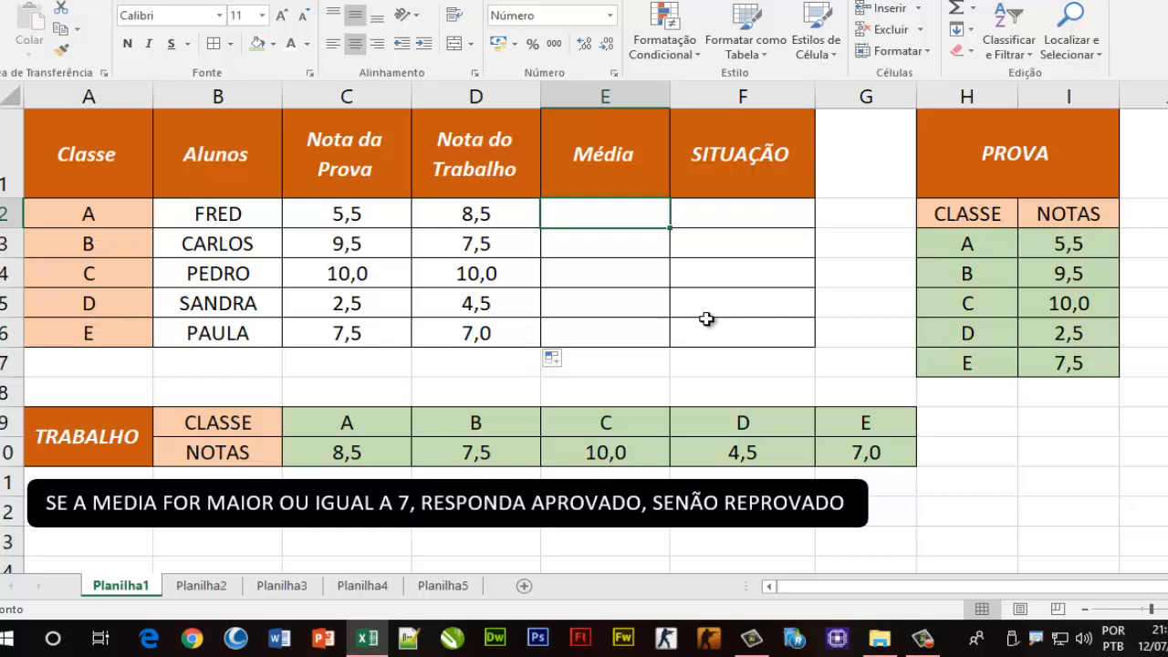
{"action": "type", "text": "="}
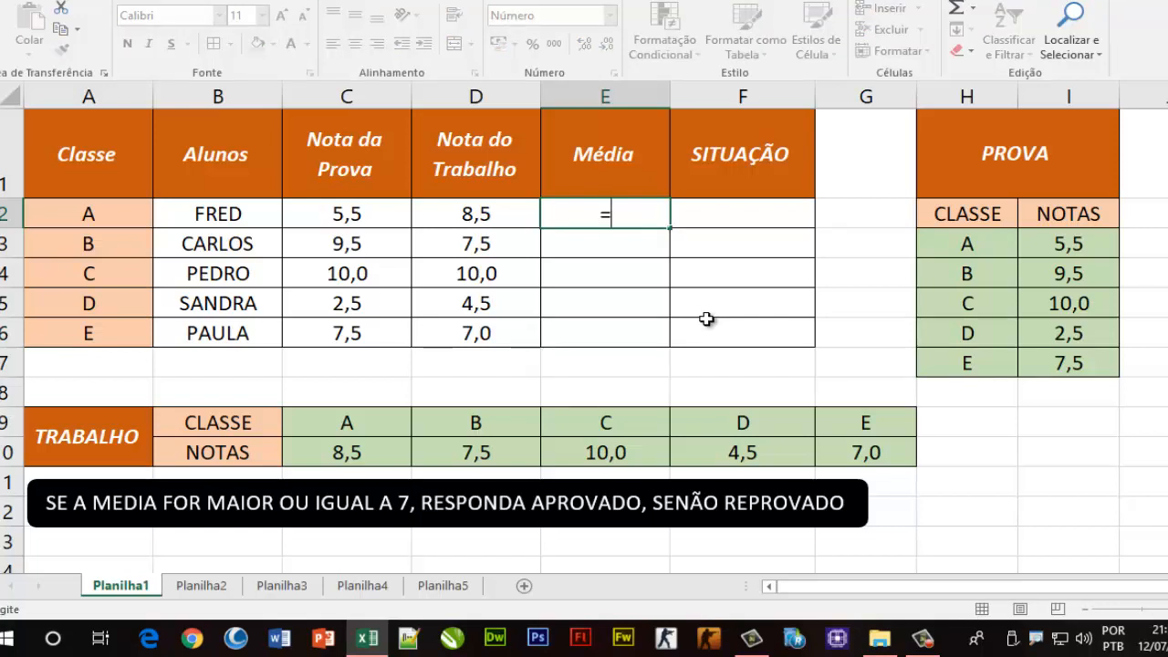
{"action": "type", "text": "MEDIA"}
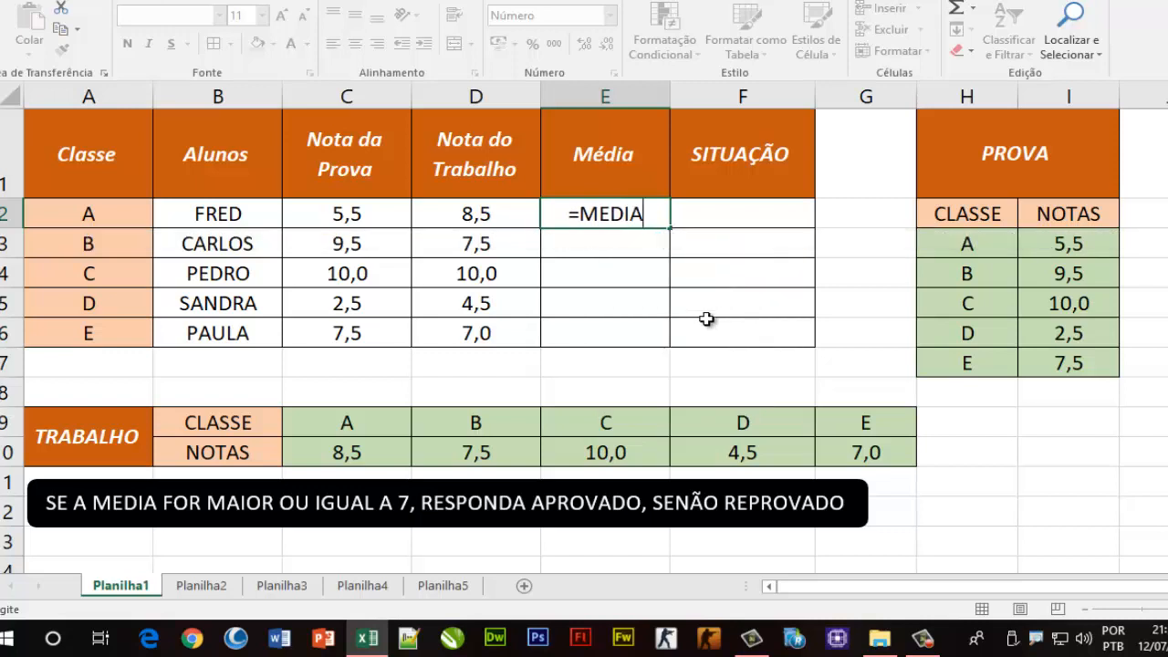
{"action": "type", "text": "("}
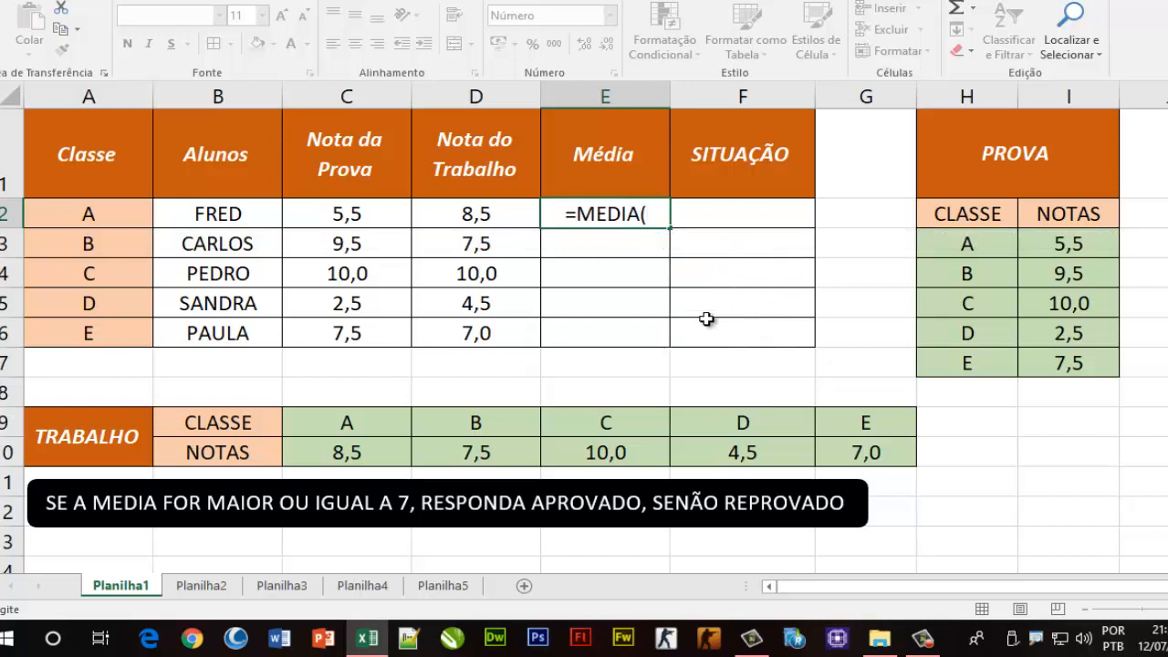
{"action": "left_click", "coordinate": [352, 213]}
{"action": "left_click_drag", "start_coordinate": [354, 212], "coordinate": [459, 210]}
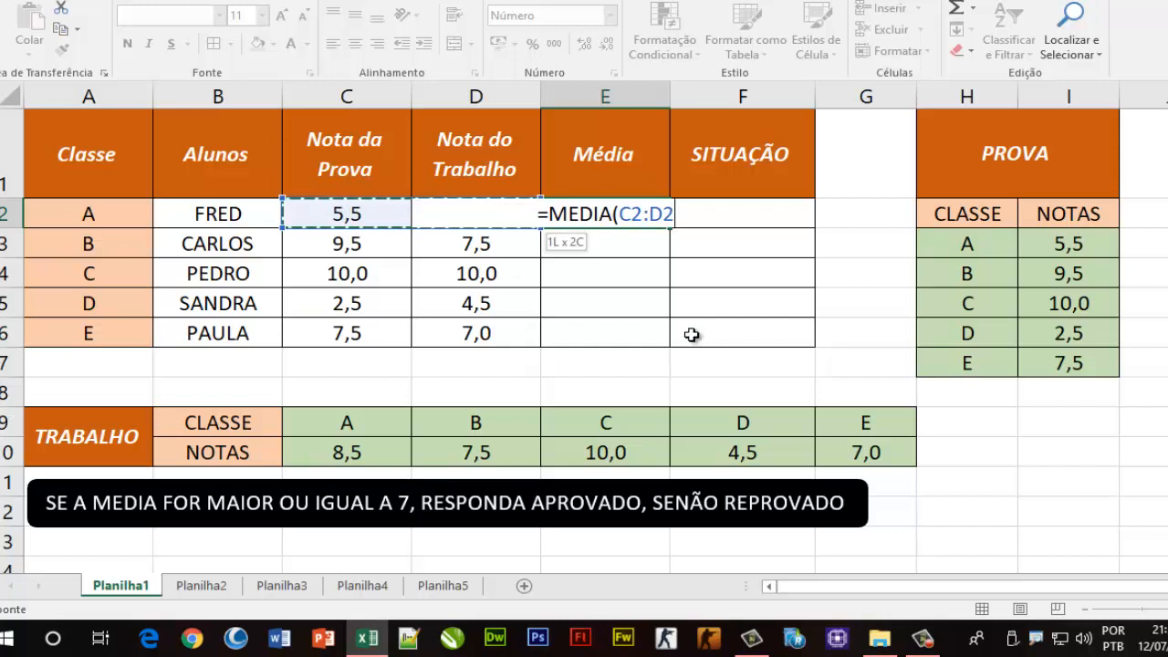
{"action": "key", "text": "Return"}
{"action": "left_click", "coordinate": [640, 217]}
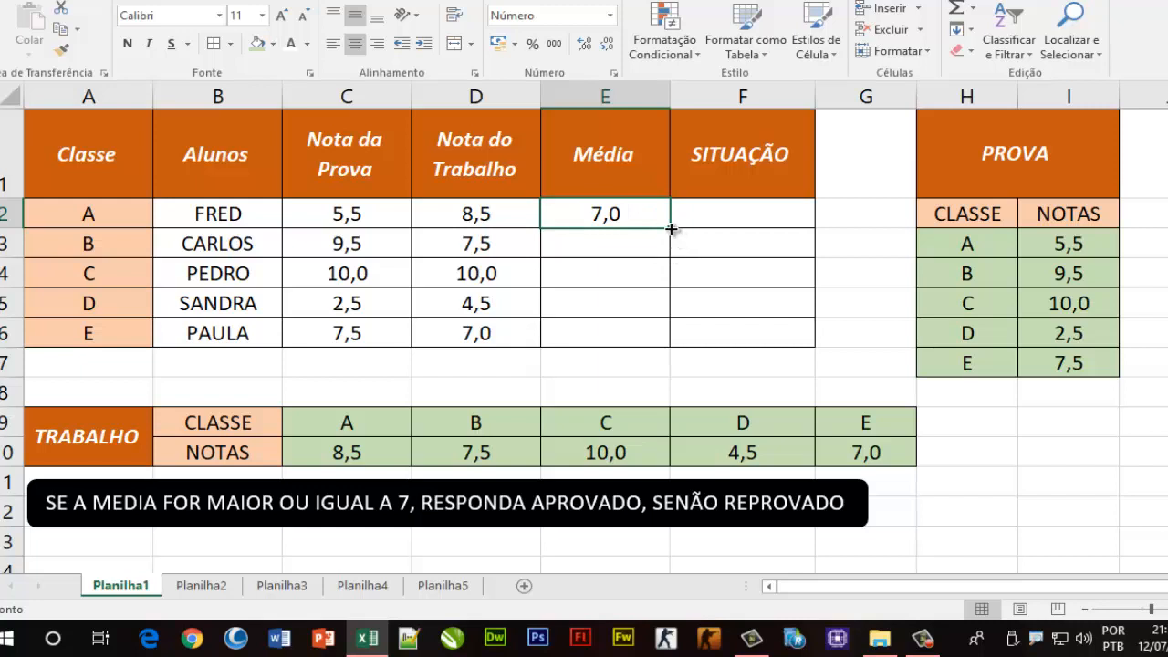
{"action": "left_click_drag", "start_coordinate": [671, 229], "coordinate": [663, 335]}
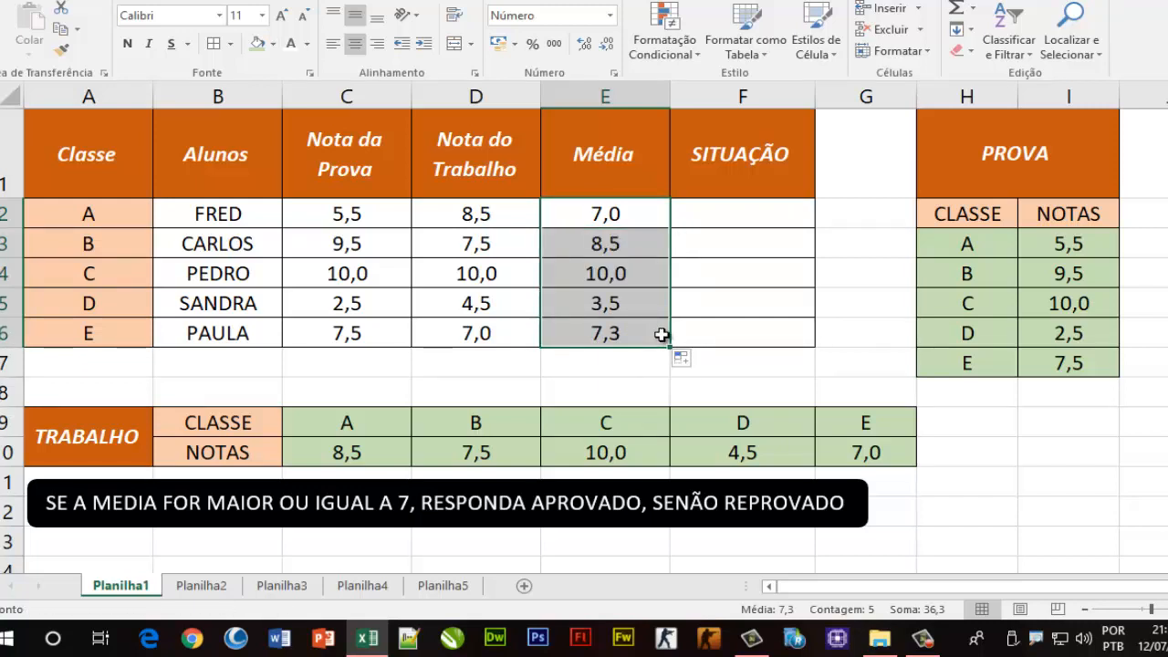
{"action": "left_click", "coordinate": [642, 276]}
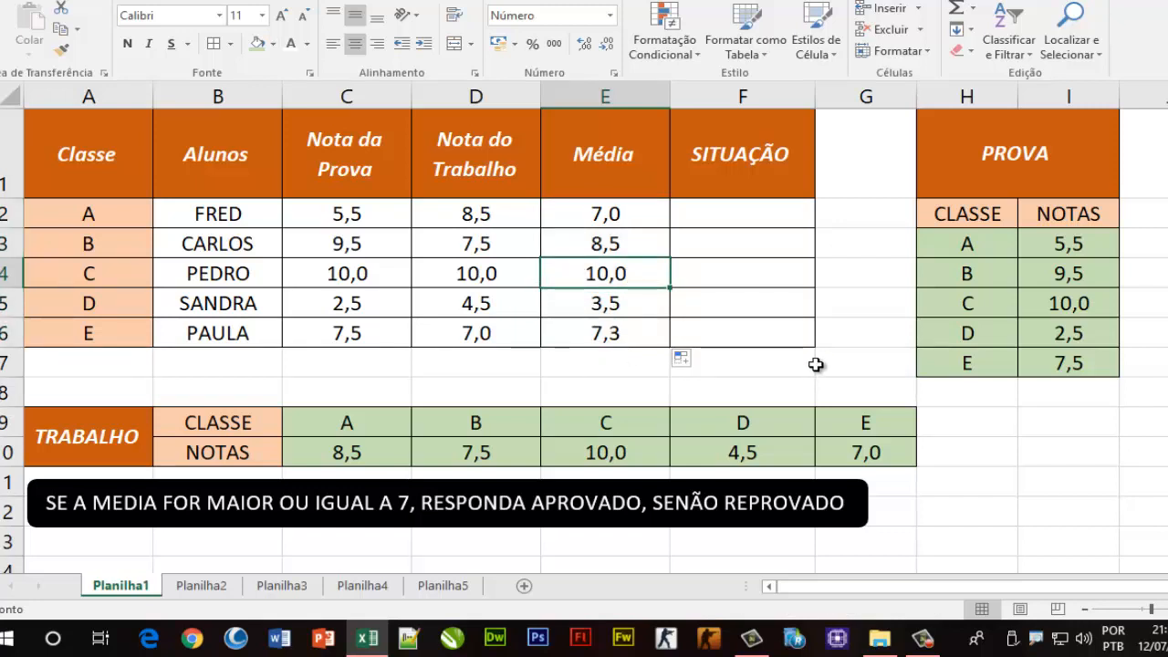
Begin an SE formula in F2 with the average in E2 as the start of its logical test
{"action": "left_click", "coordinate": [739, 217]}
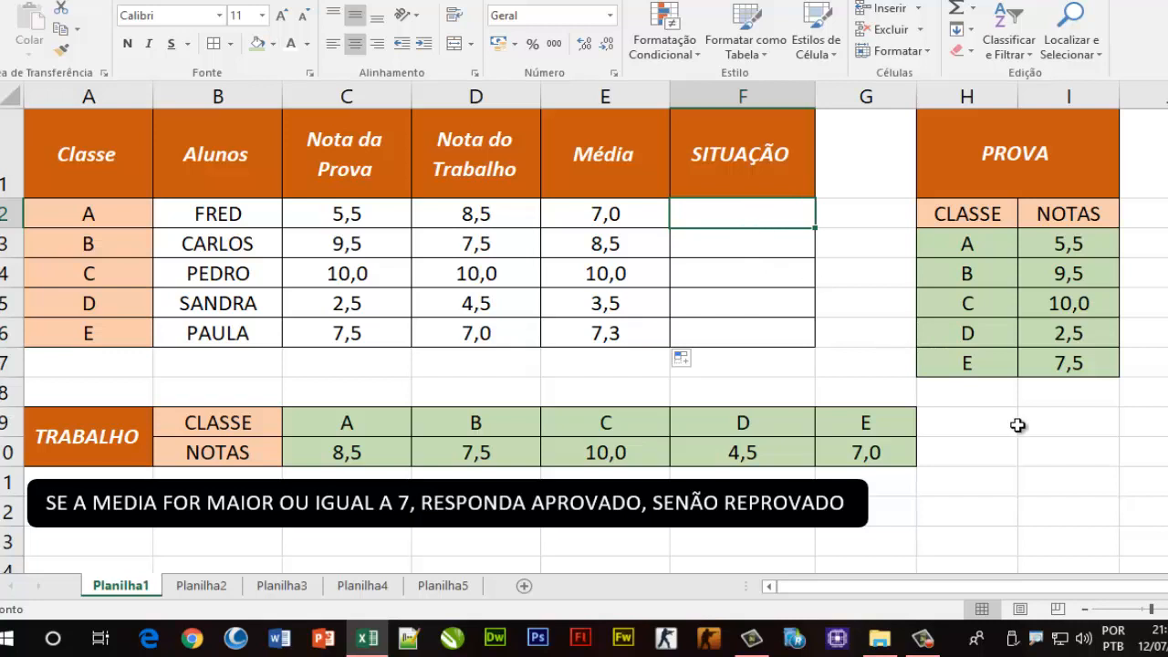
{"action": "type", "text": "=SE"}
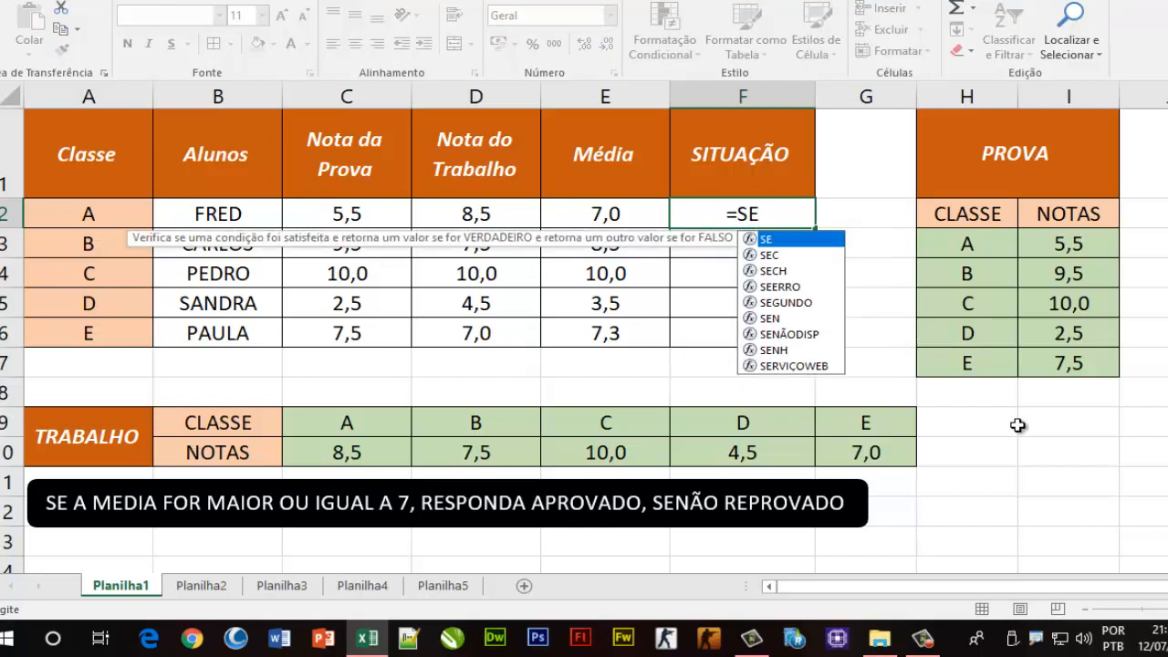
{"action": "type", "text": "("}
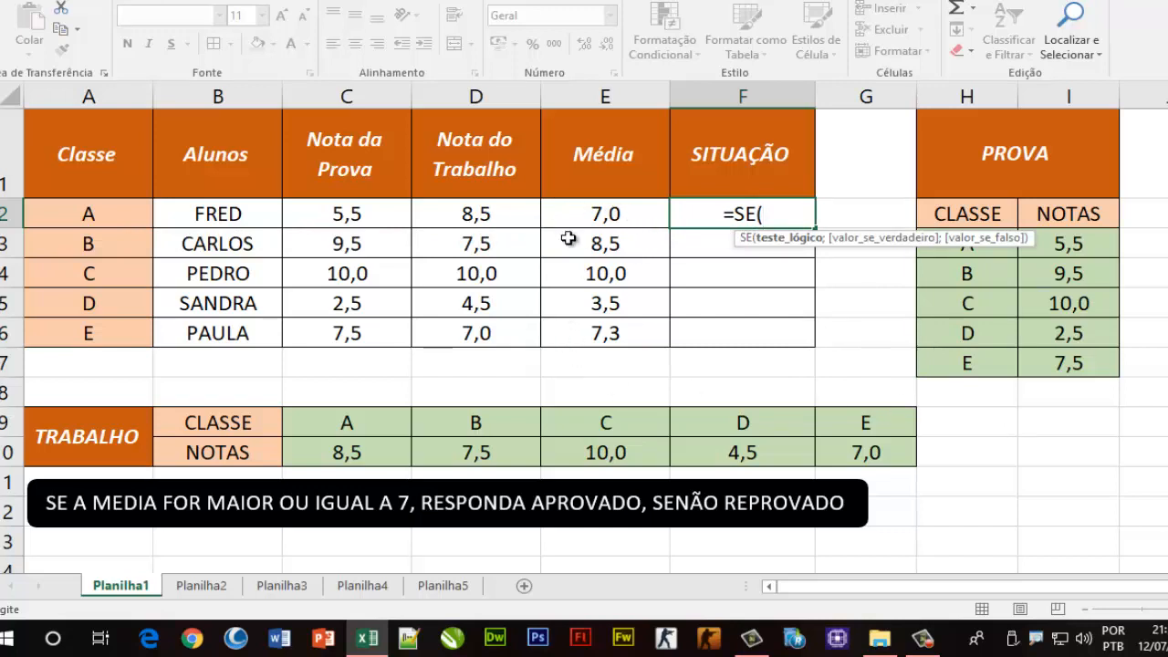
{"action": "left_click", "coordinate": [632, 214]}
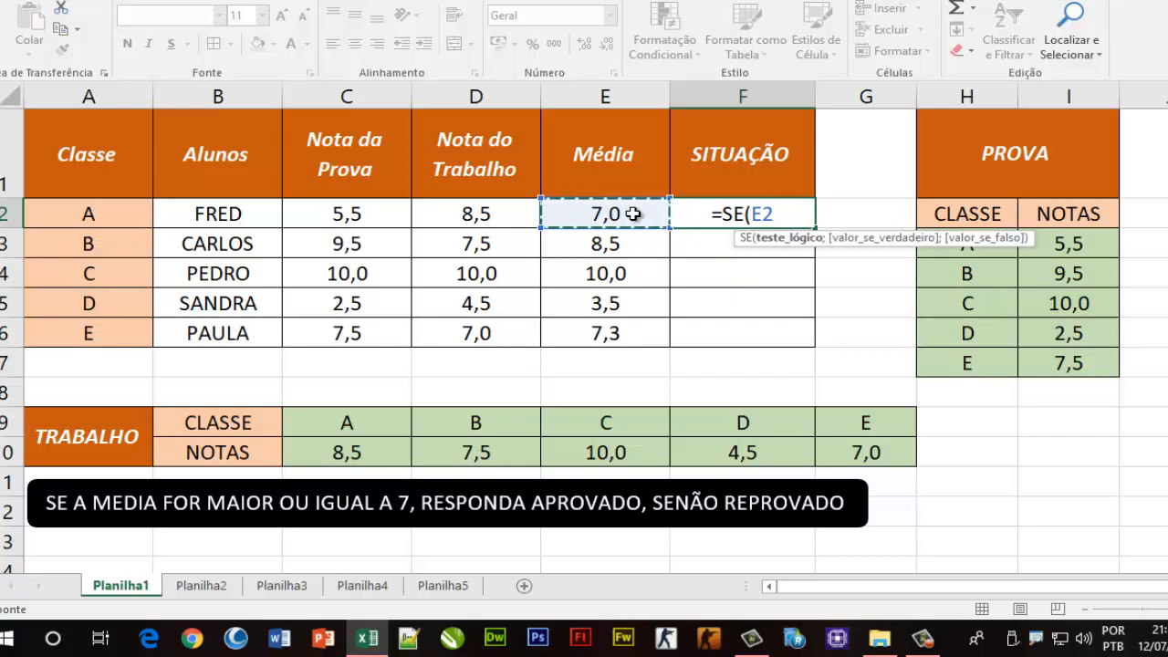
{"action": "type", "text": "<"}
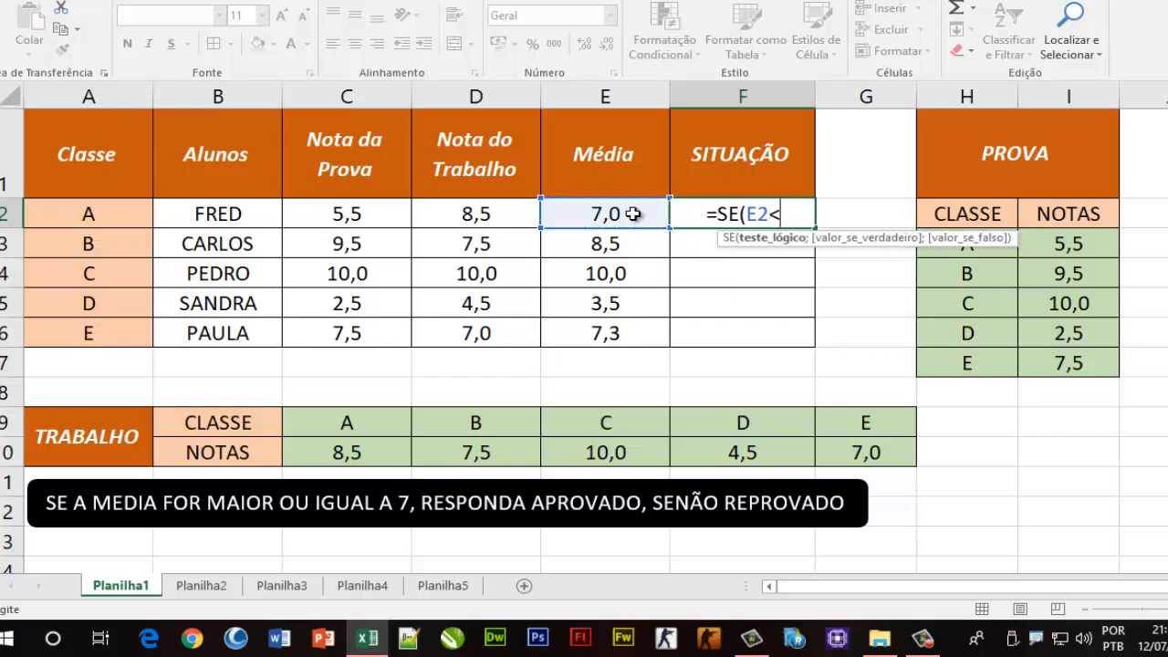
{"action": "type", "text": "="}
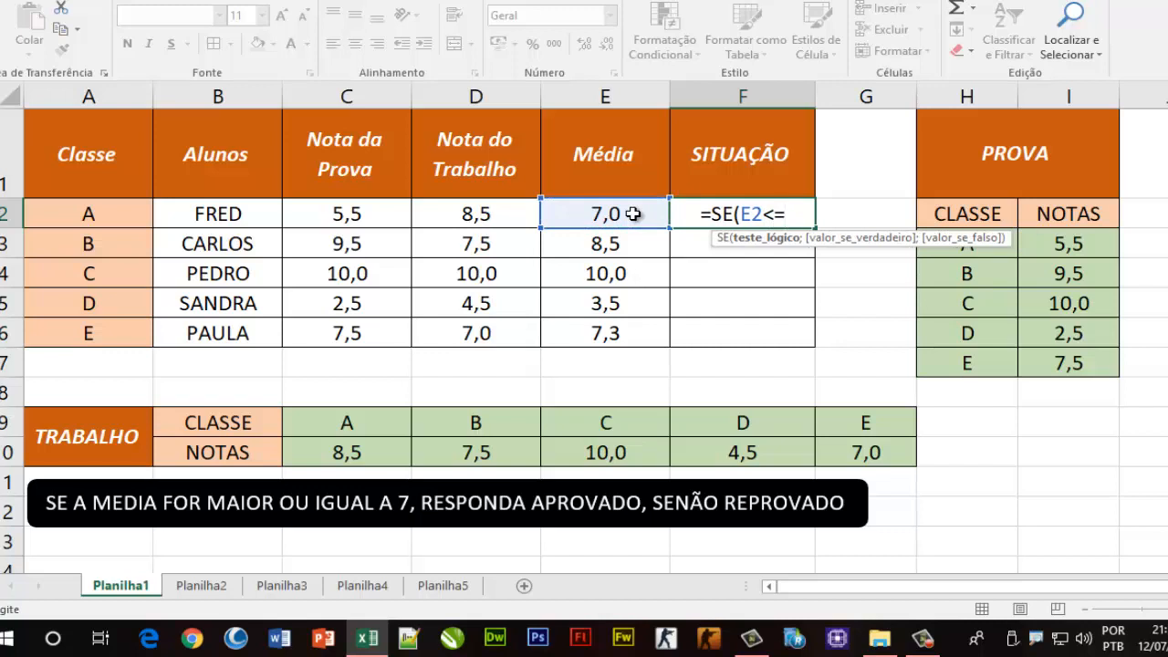
{"action": "type", "text": "7"}
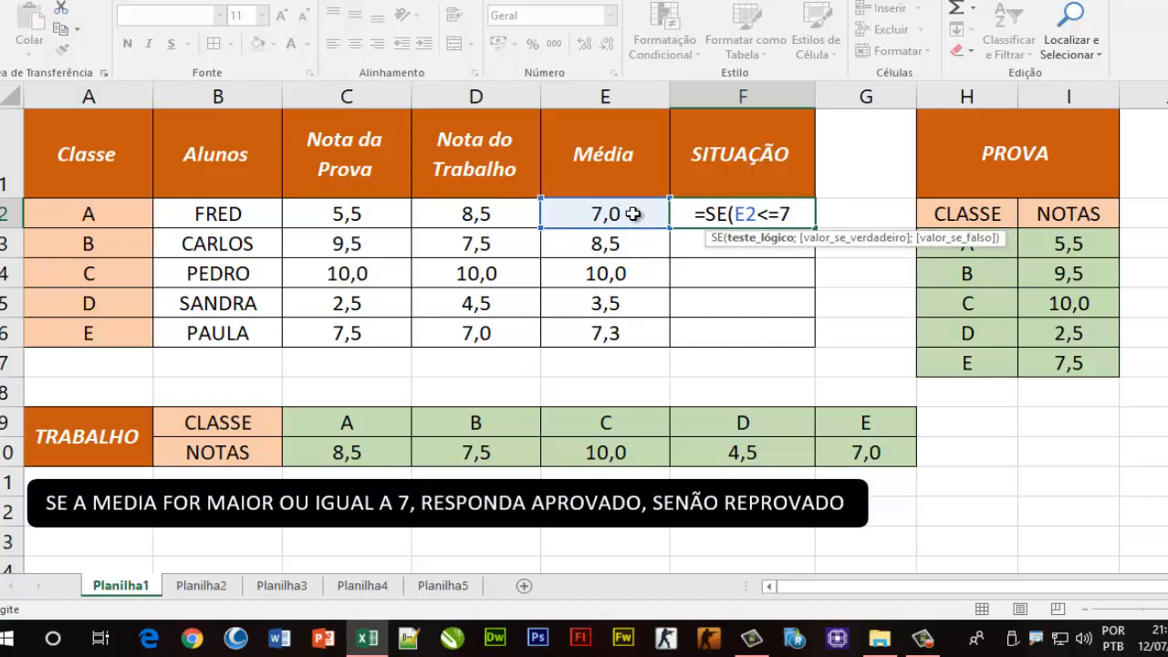
{"action": "key", "text": "BackSpace"}
{"action": "key", "text": "BackSpace"}
{"action": "key", "text": "BackSpace"}
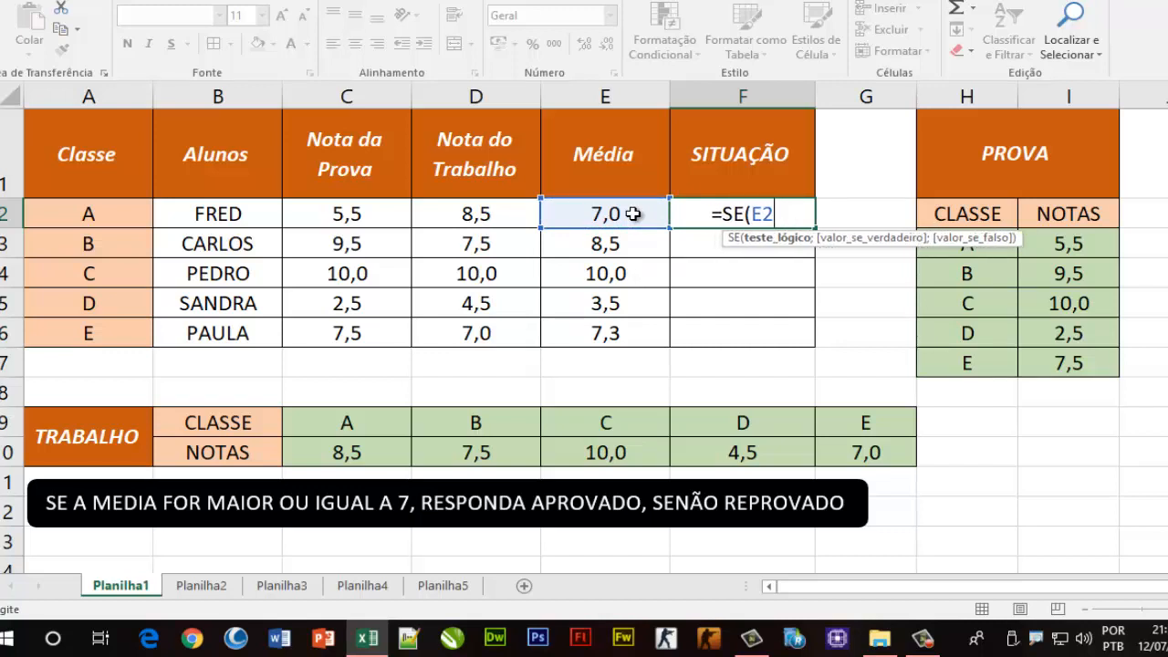
Complete the formula in F2 as =SE(E2>=7;"APROVADO";"REPROVADO") to return the first student's pass/fail status
{"action": "type", "text": ">"}
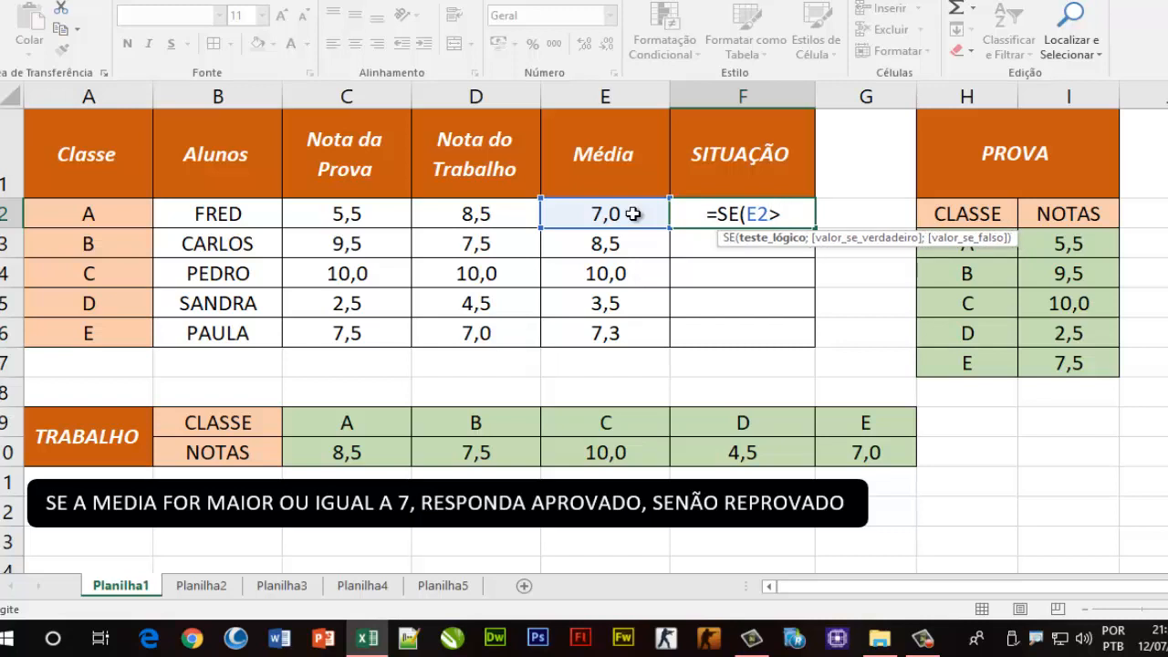
{"action": "type", "text": "=7"}
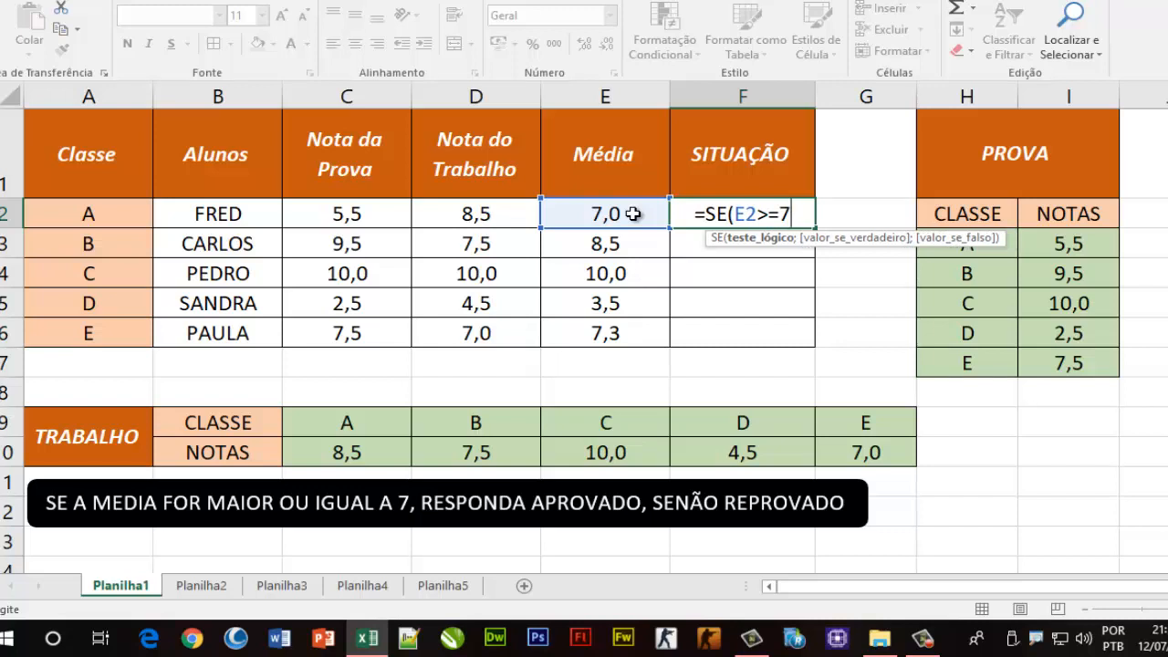
{"action": "type", "text": ";\""}
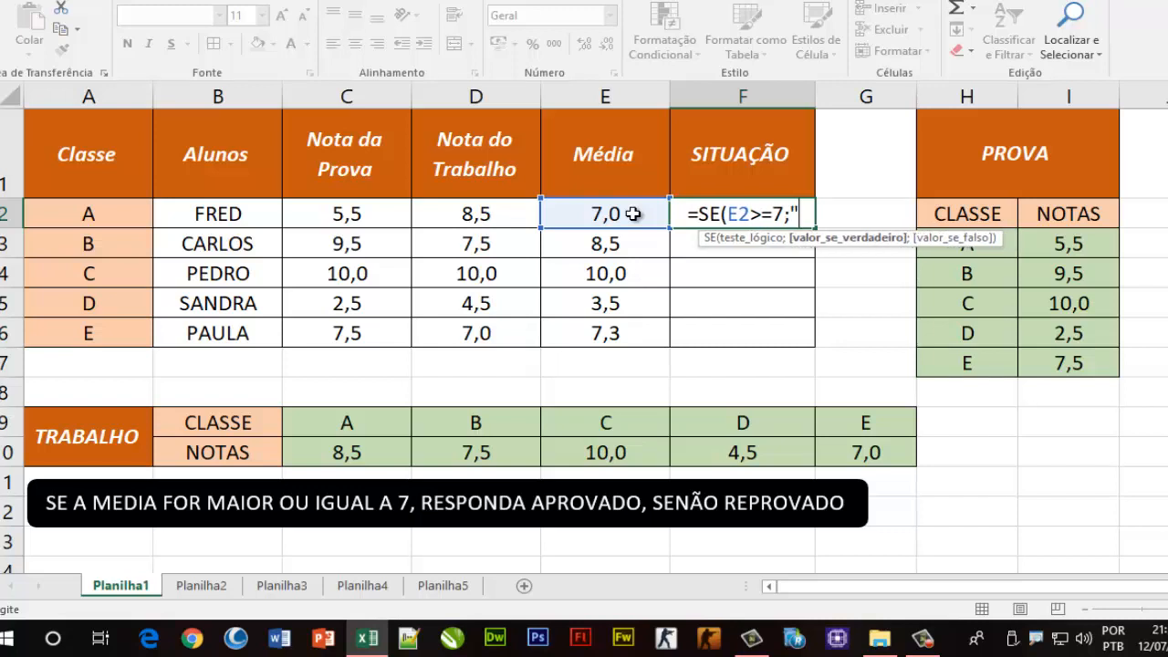
{"action": "type", "text": "APROVADO"}
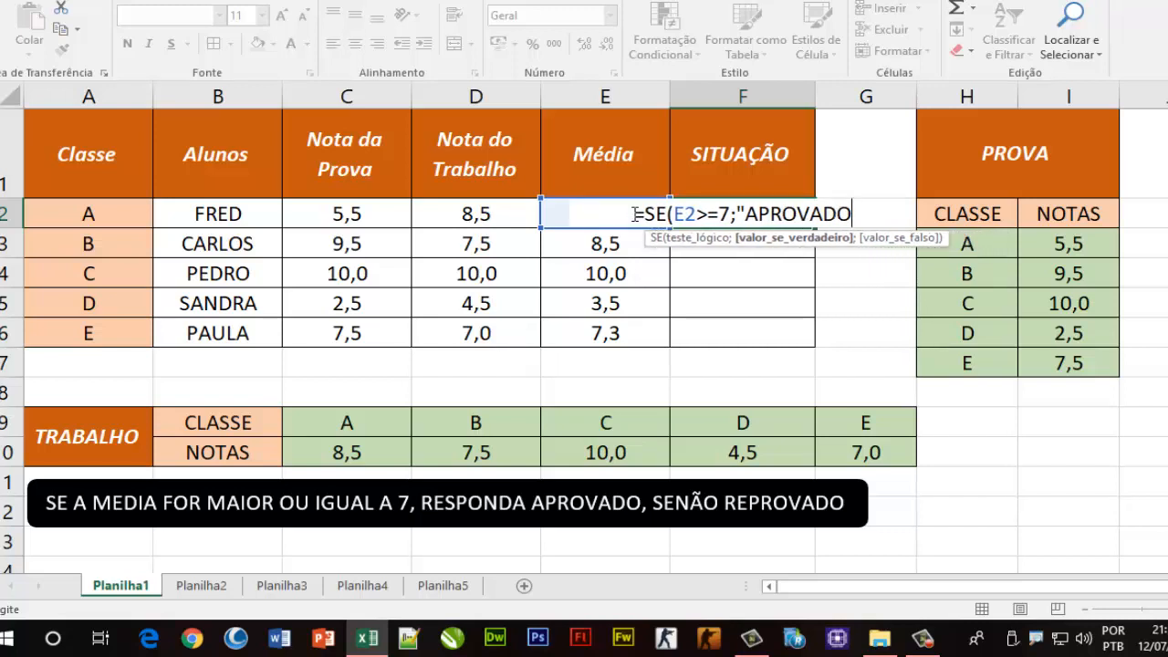
{"action": "type", "text": "\""}
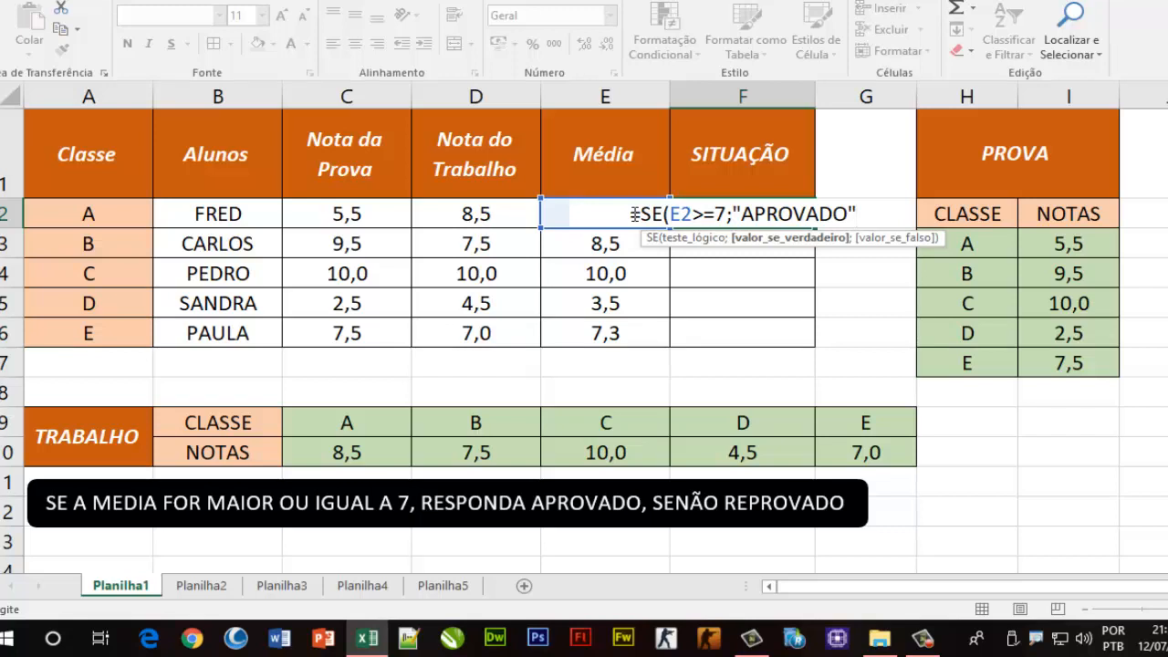
{"action": "type", "text": ";"}
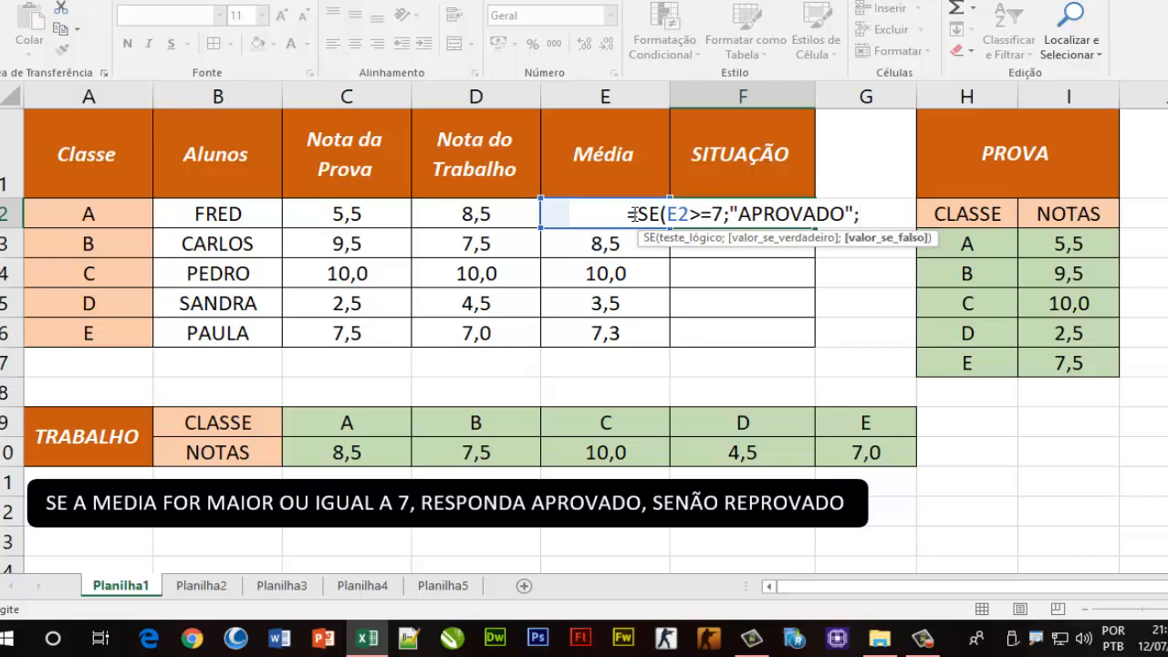
{"action": "type", "text": "\""}
{"action": "type", "text": "RE"}
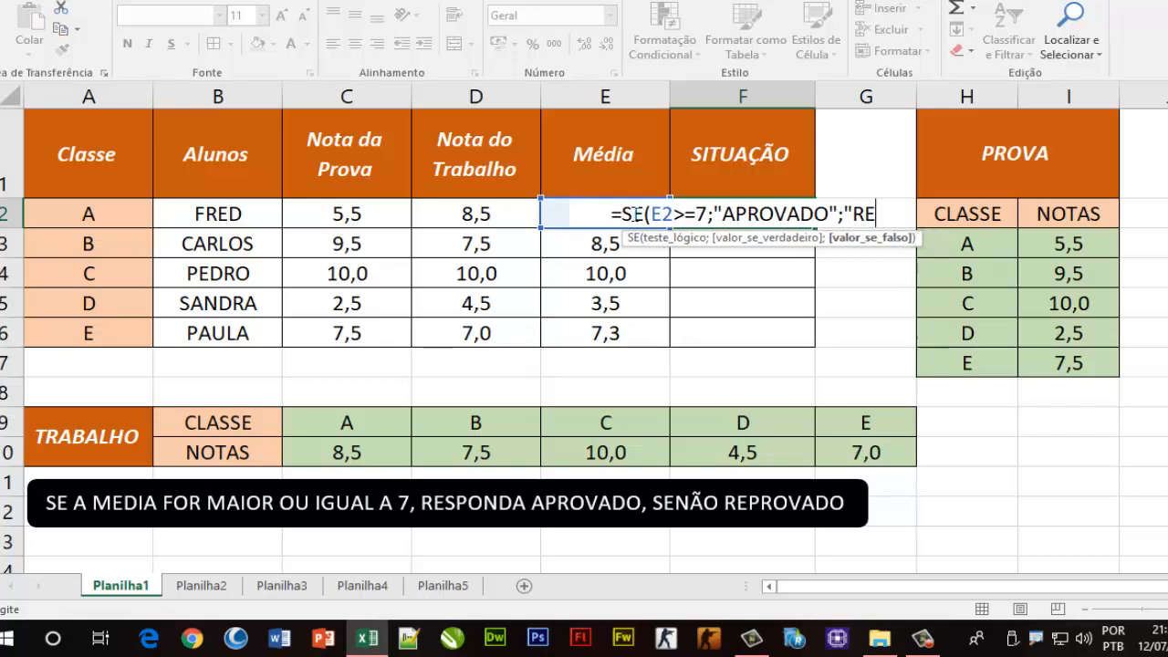
{"action": "type", "text": "PROVADO"}
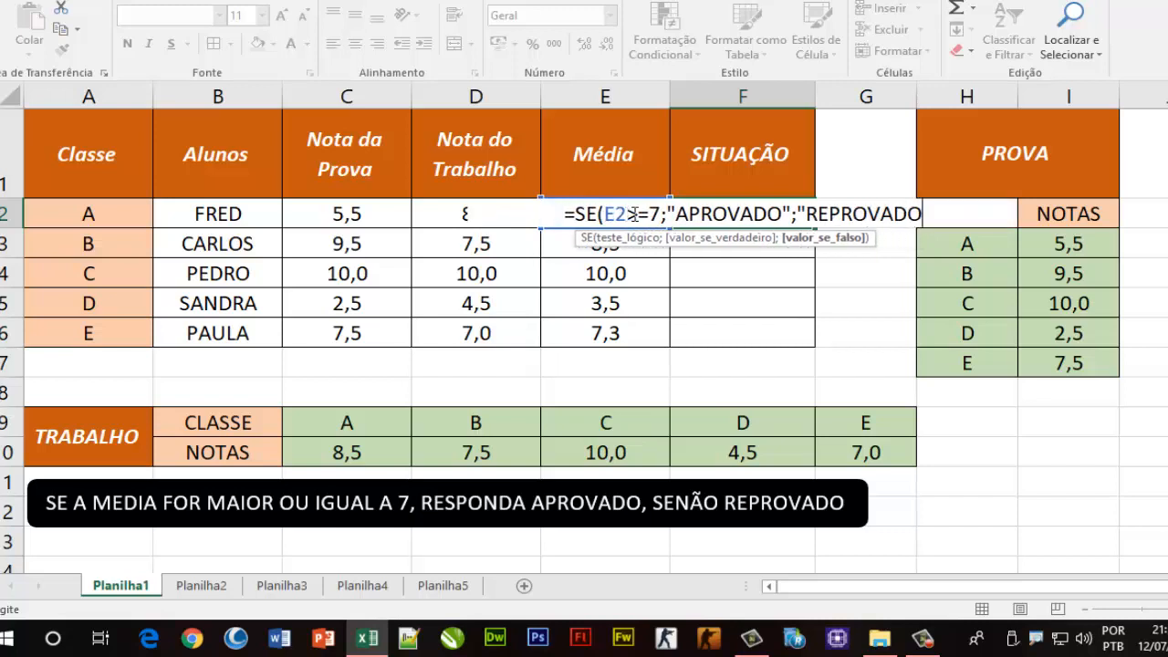
{"action": "type", "text": "\")"}
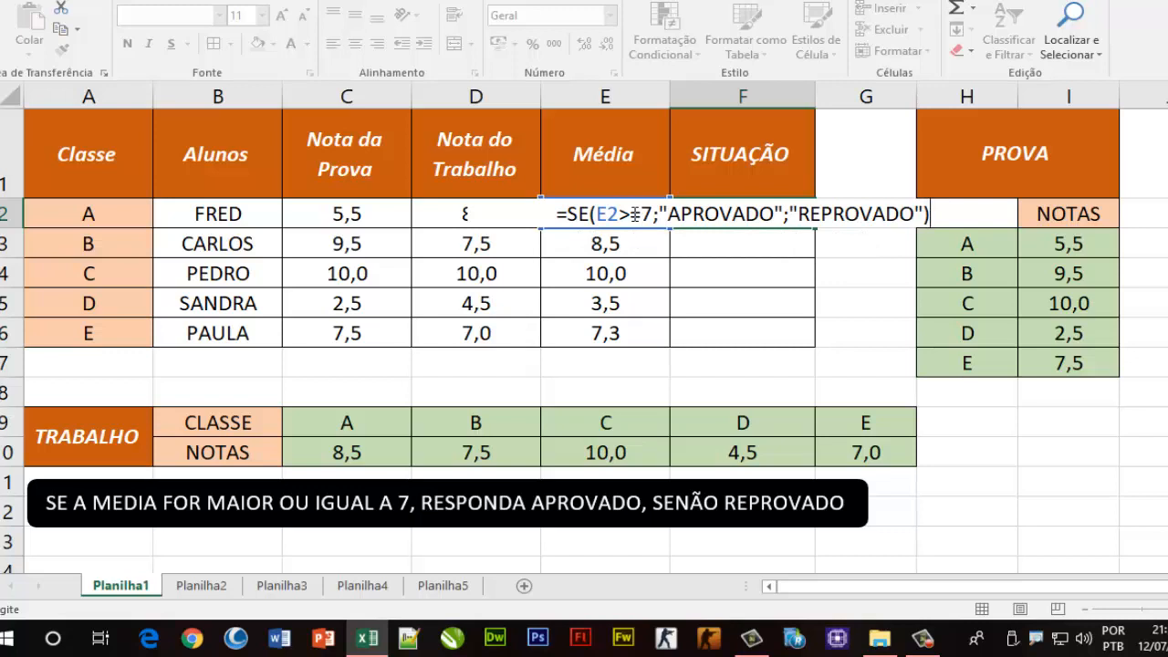
{"action": "key", "text": "Return"}
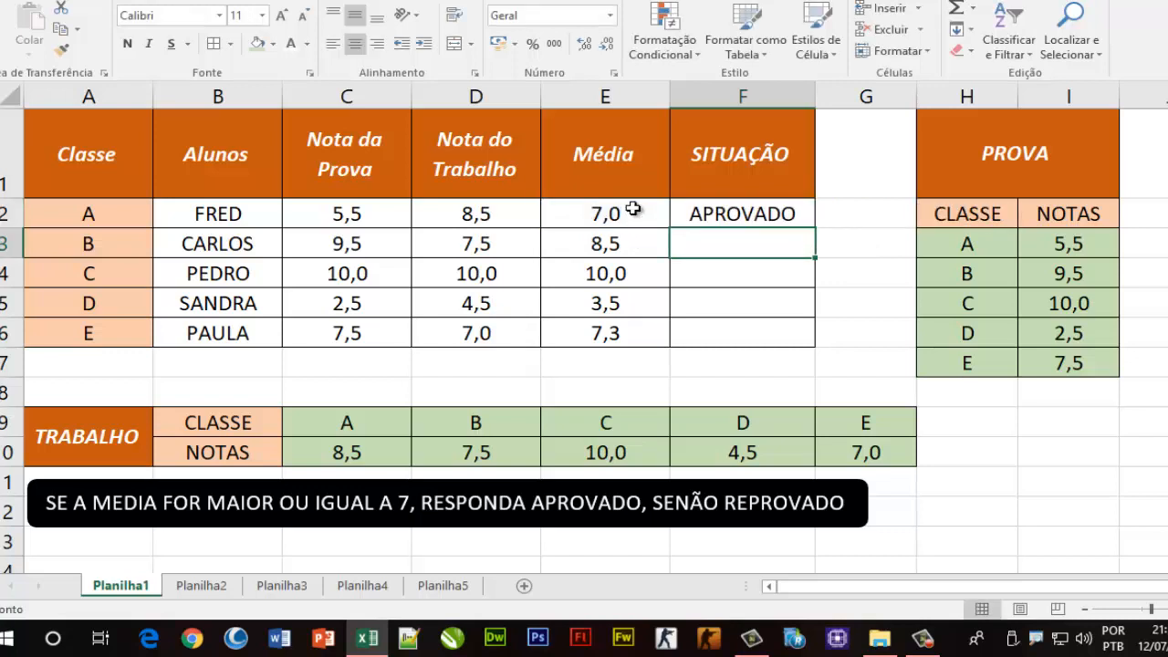
Compare the status in F2 with the average in E2, and fill the SE formula down to F6
{"action": "left_click", "coordinate": [633, 213]}
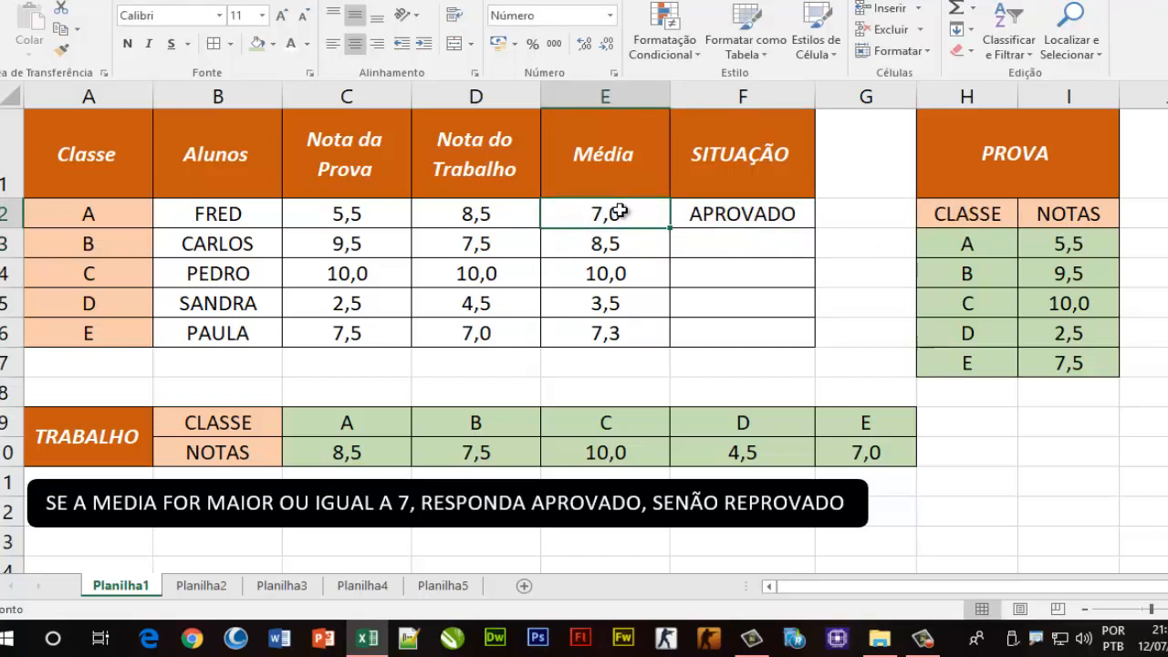
{"action": "left_click", "coordinate": [777, 213]}
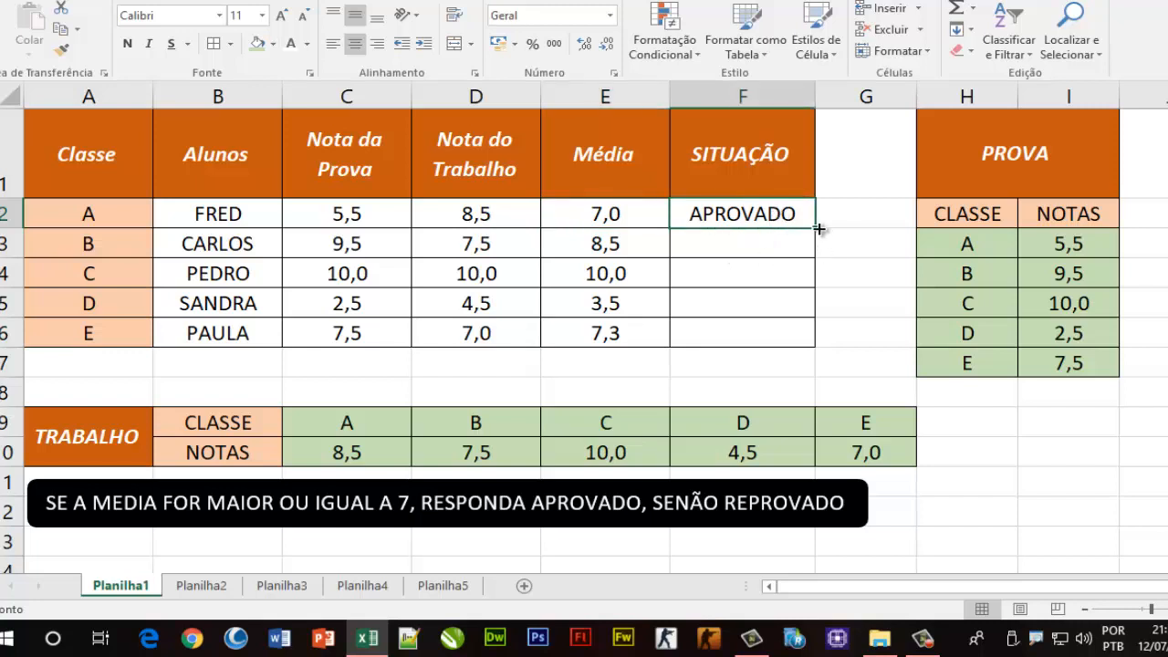
{"action": "left_click_drag", "start_coordinate": [815, 229], "coordinate": [809, 337]}
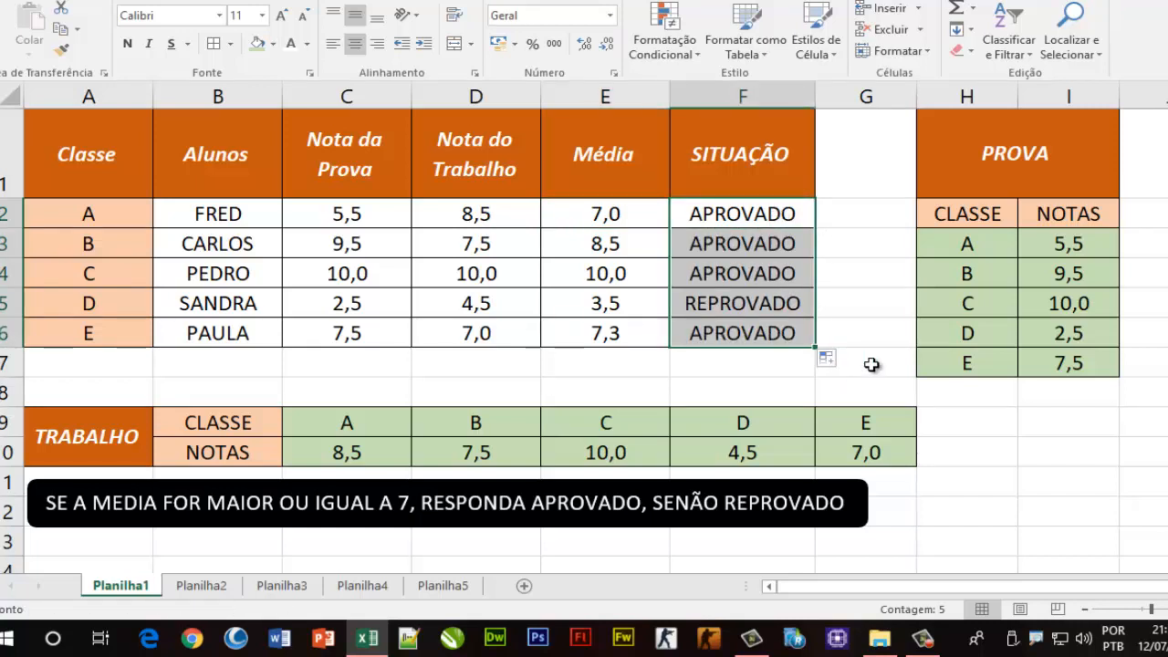
{"action": "left_click", "coordinate": [750, 302]}
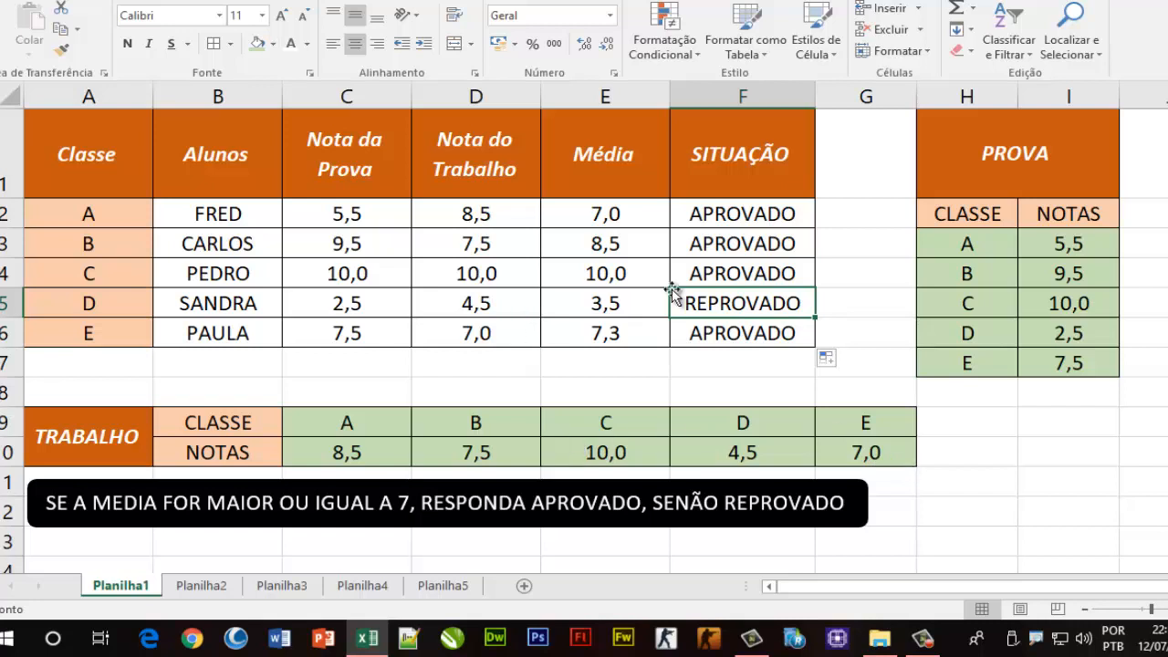
Add an equal-to highlight rule on F2:F6 that formats REPROVADO with light red fill and dark red text
{"action": "left_click", "coordinate": [731, 207]}
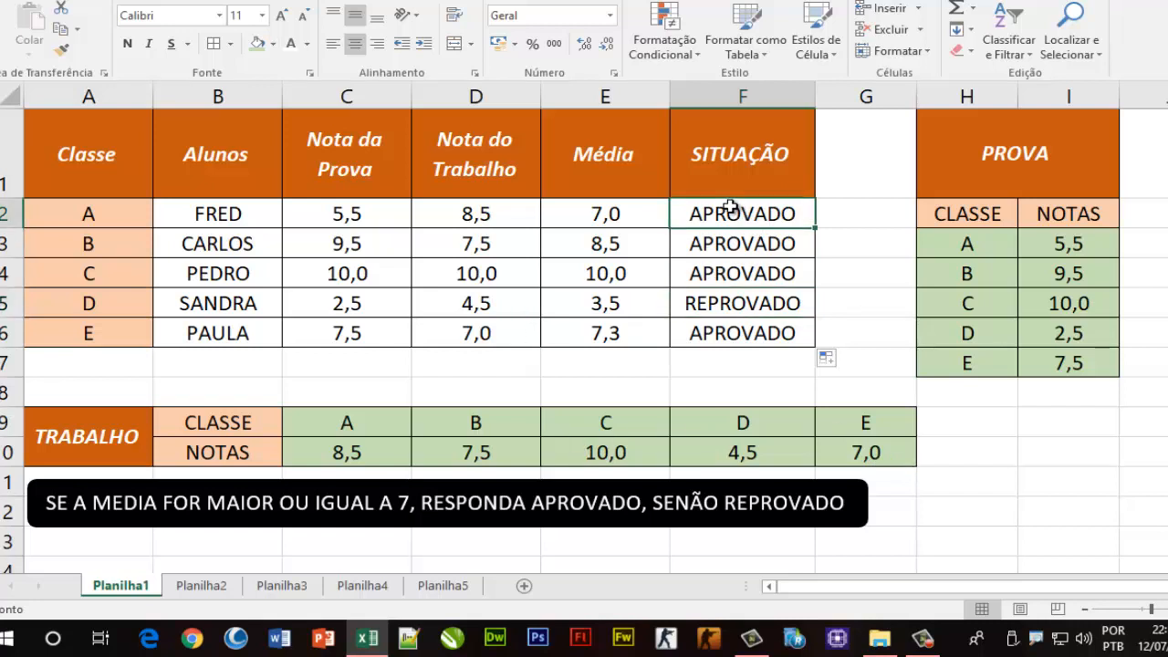
{"action": "left_click_drag", "start_coordinate": [731, 207], "coordinate": [724, 328]}
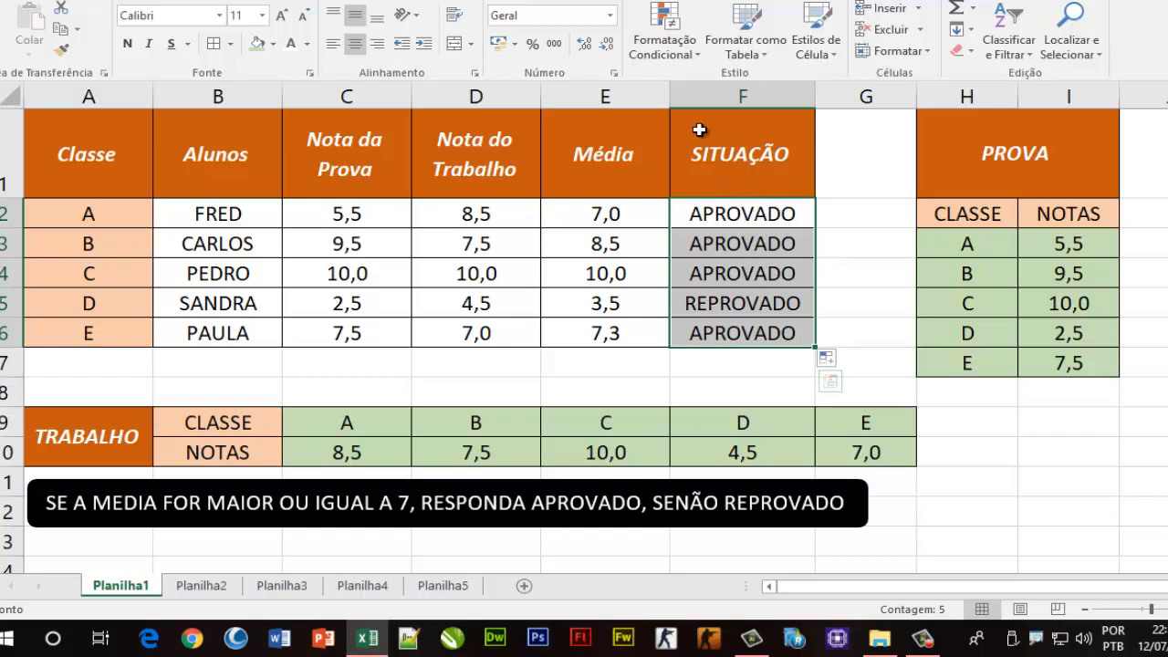
{"action": "left_click", "coordinate": [667, 57]}
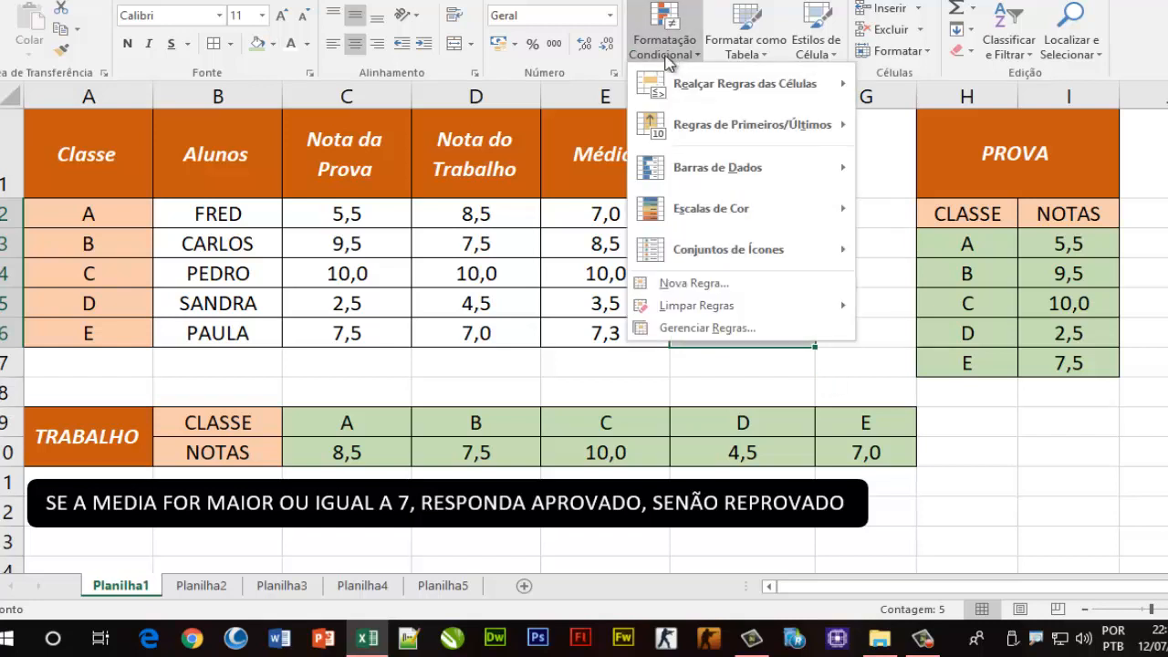
{"action": "mouse_move", "coordinate": [692, 91]}
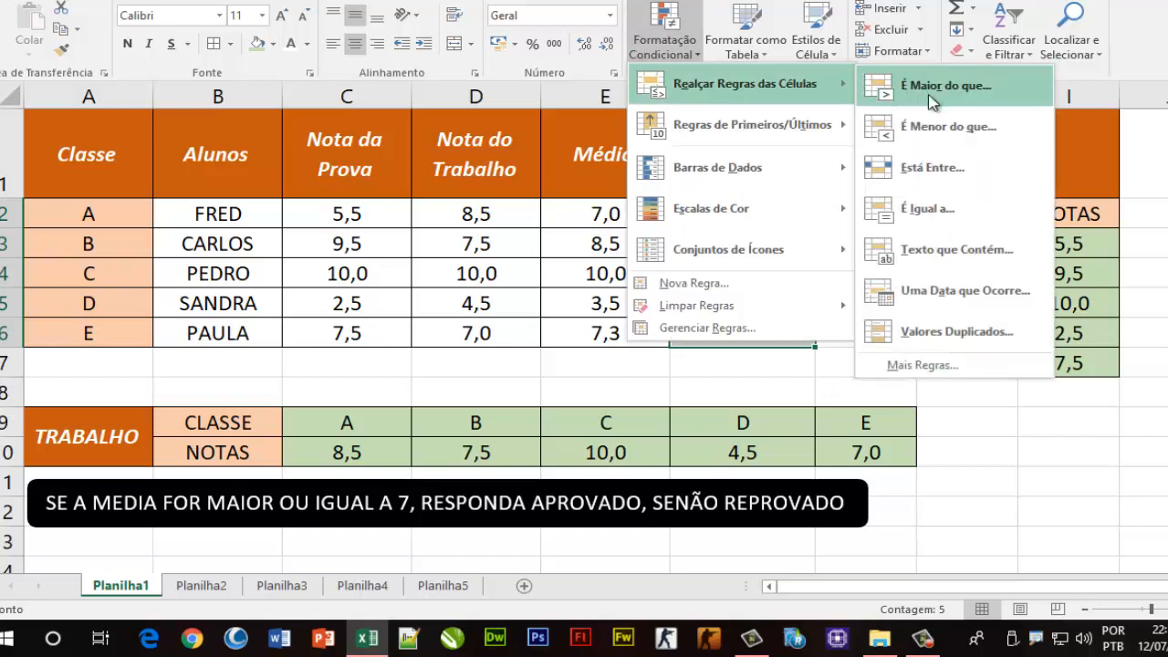
{"action": "left_click", "coordinate": [962, 208]}
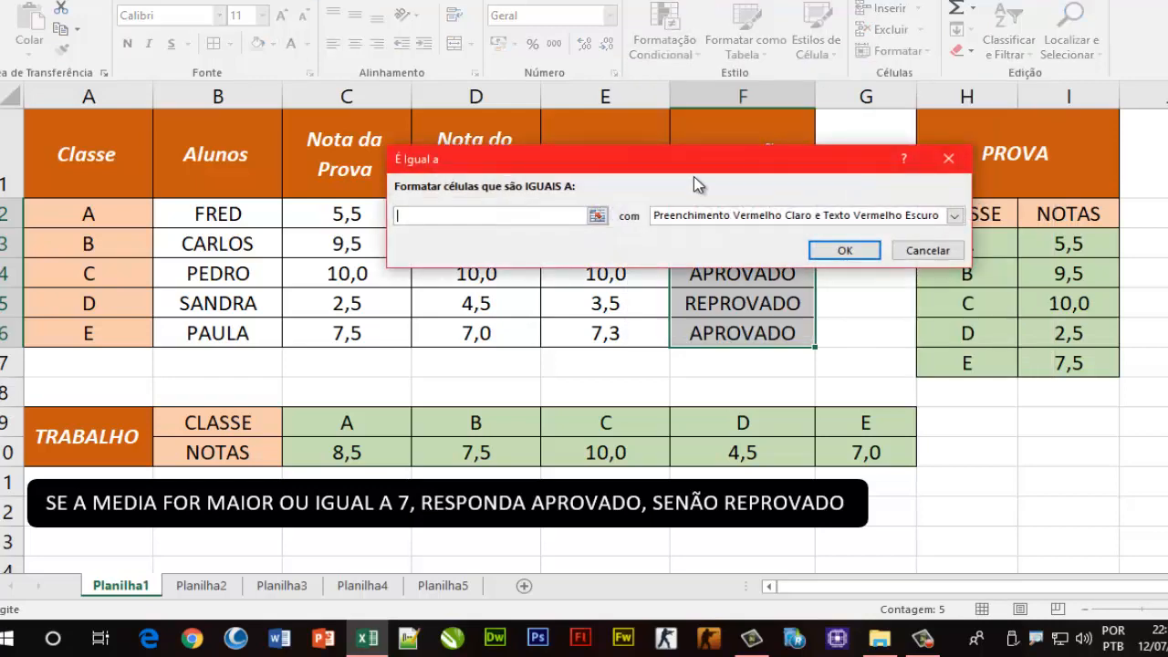
{"action": "left_click_drag", "start_coordinate": [634, 153], "coordinate": [465, 131]}
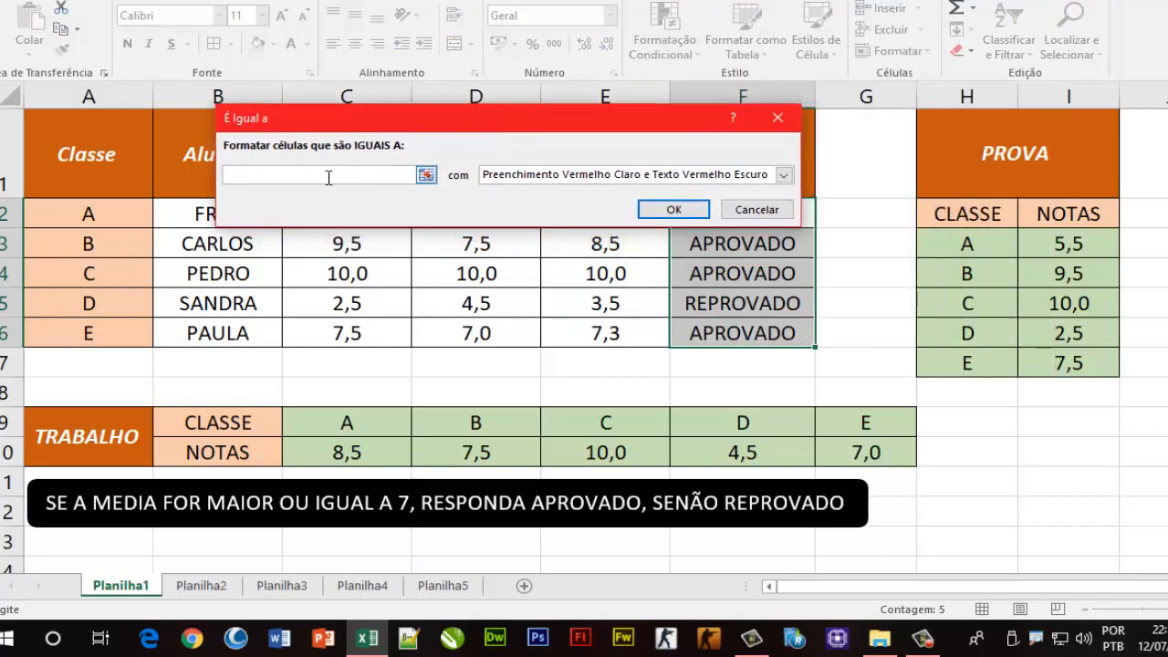
{"action": "type", "text": "REPROVADO"}
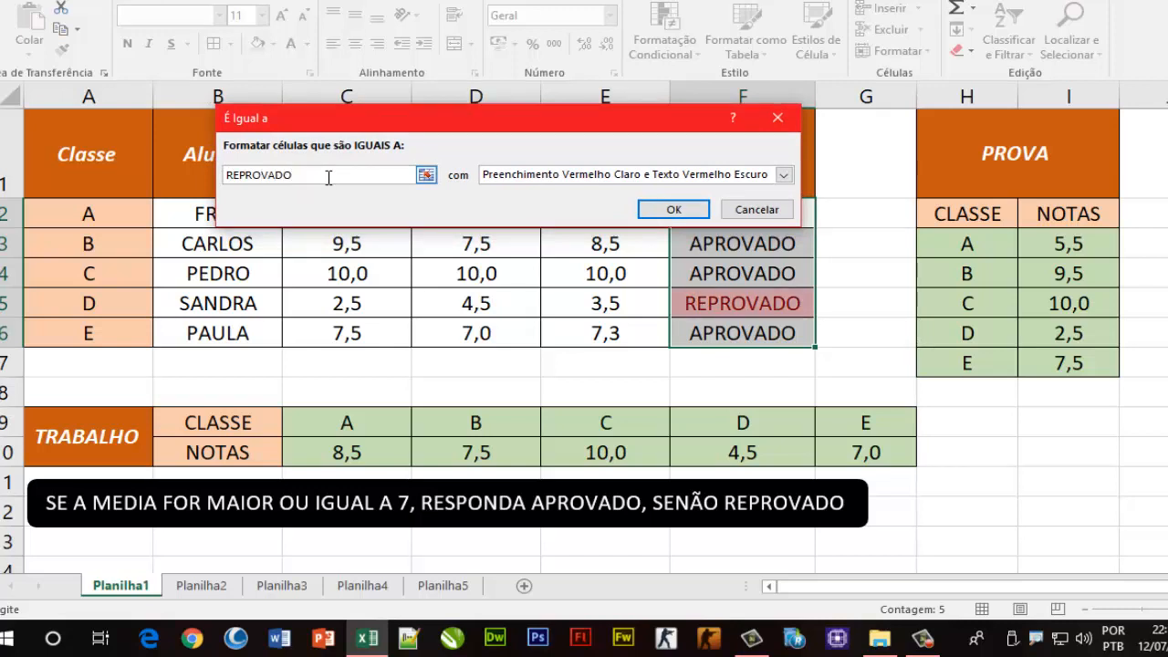
{"action": "left_click", "coordinate": [672, 211]}
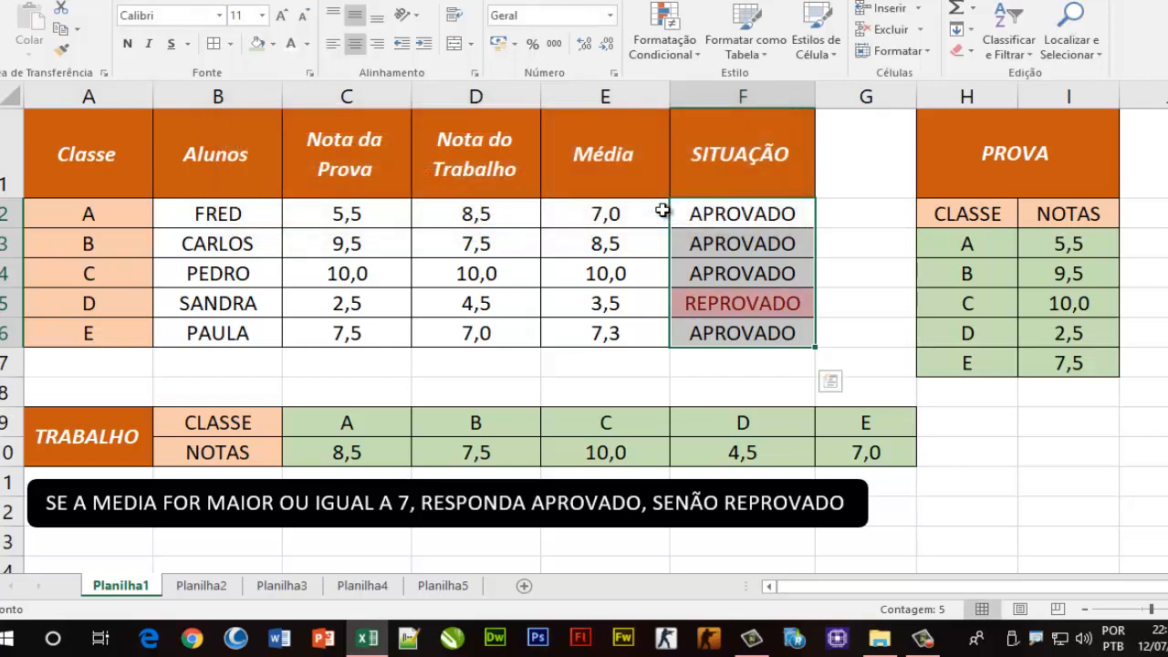
Add a second equal-to highlight rule on F2:F6 that formats APROVADO with green fill and dark green text
{"action": "left_click", "coordinate": [671, 60]}
{"action": "mouse_move", "coordinate": [728, 85]}
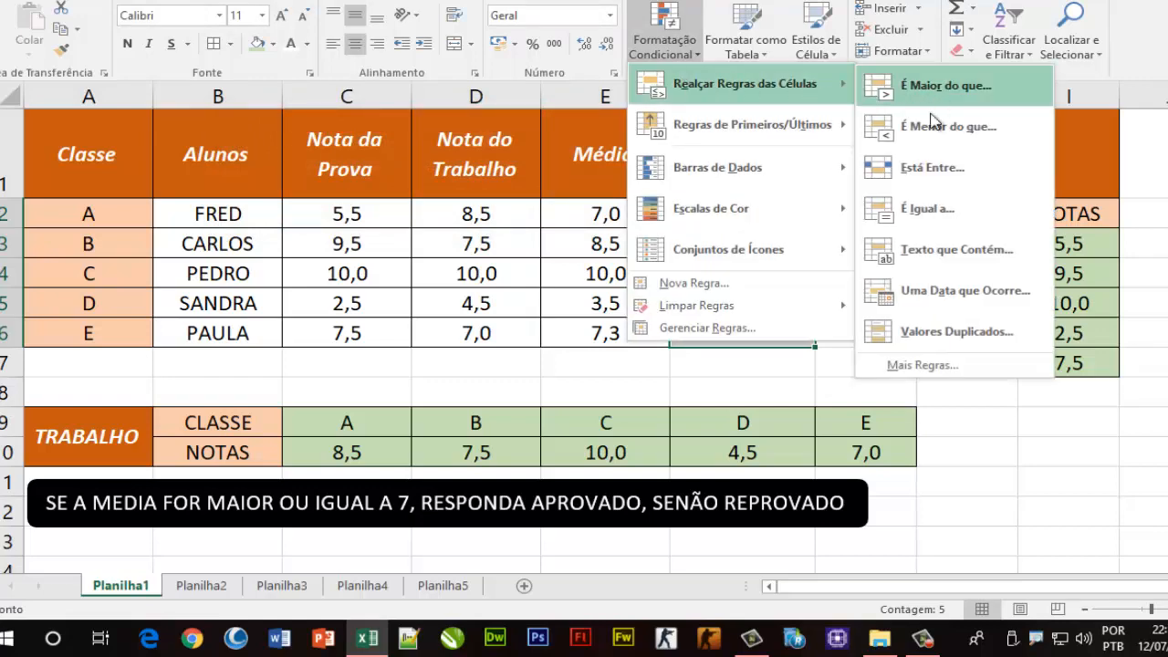
{"action": "left_click", "coordinate": [940, 210]}
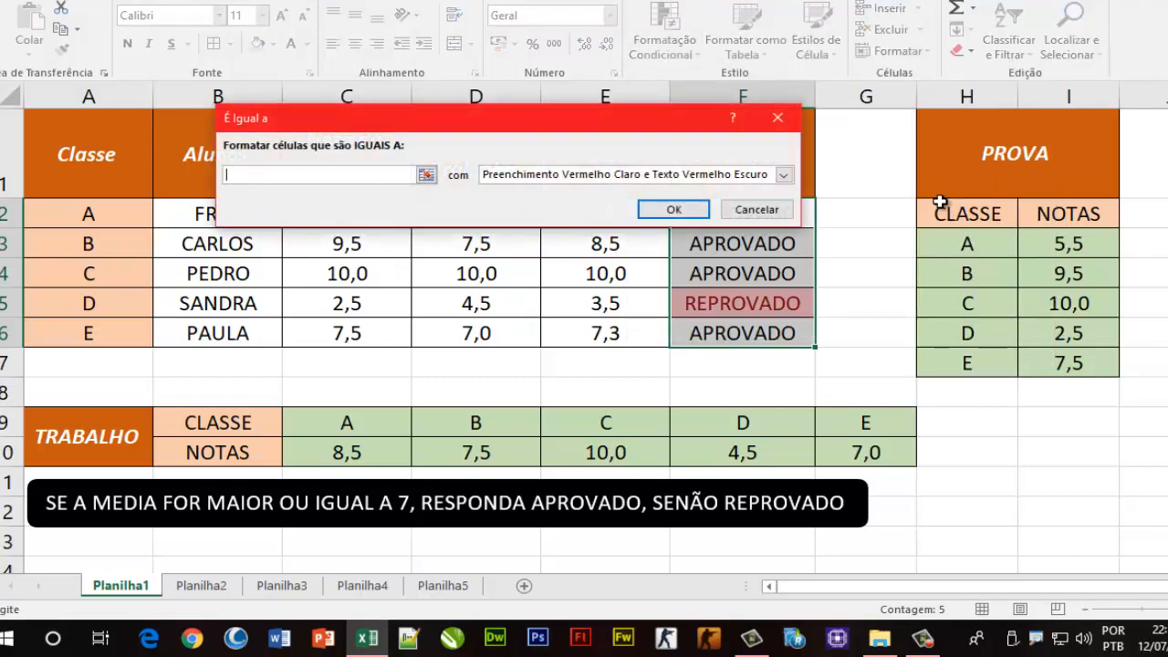
{"action": "type", "text": "APROVADO"}
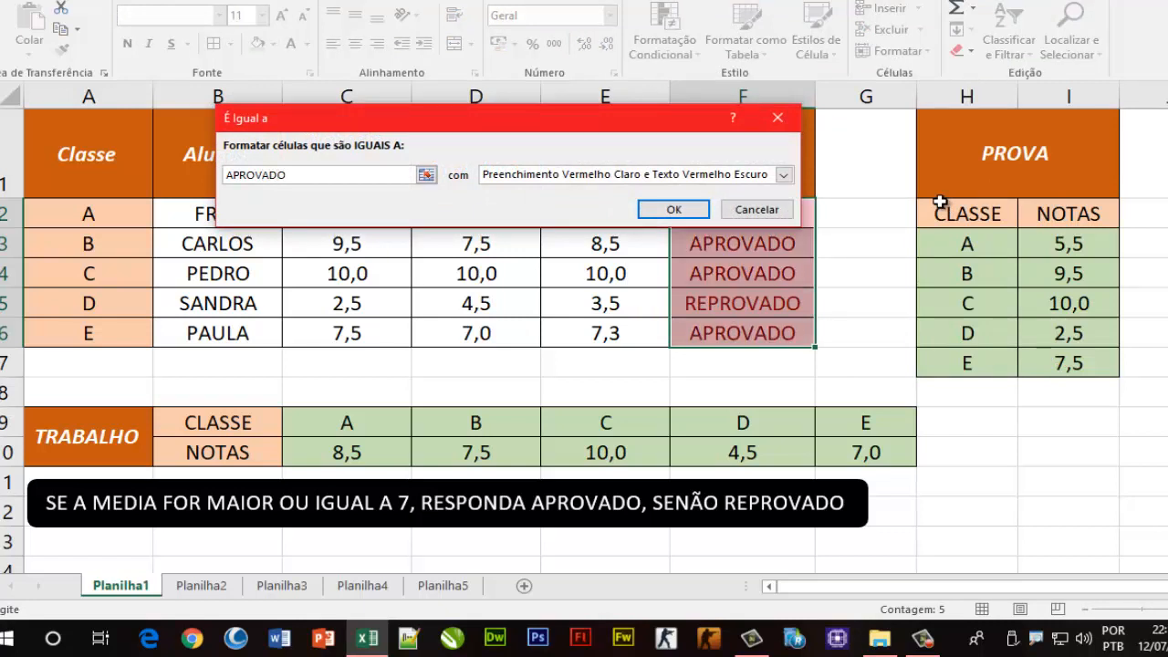
{"action": "left_click", "coordinate": [762, 175]}
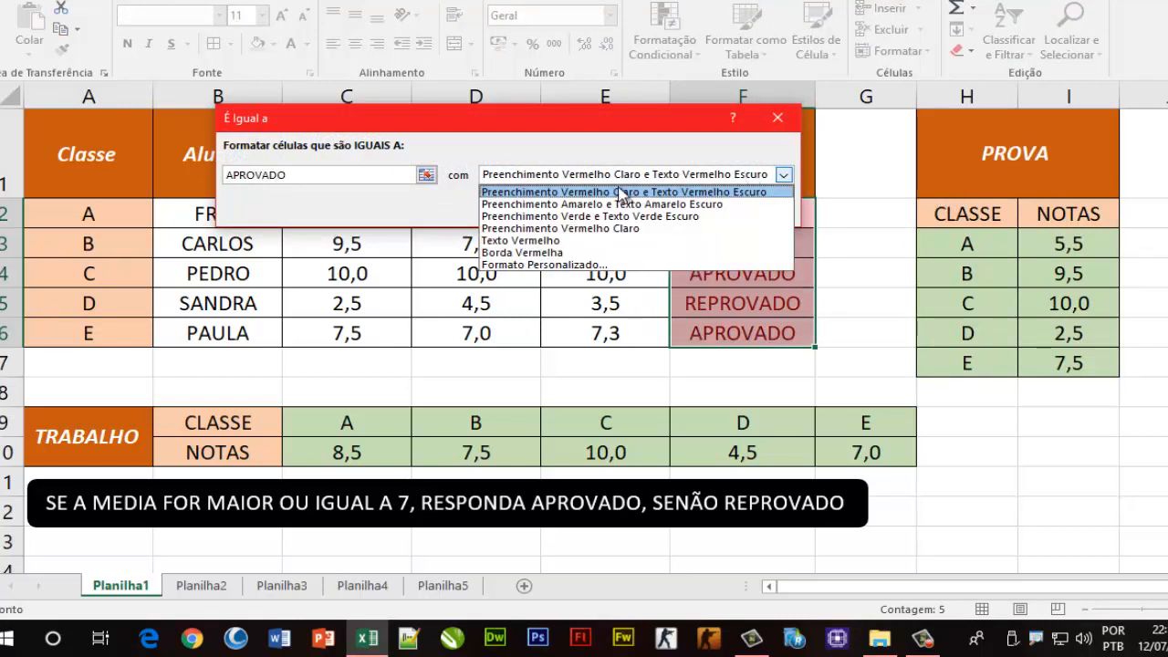
{"action": "left_click", "coordinate": [607, 216]}
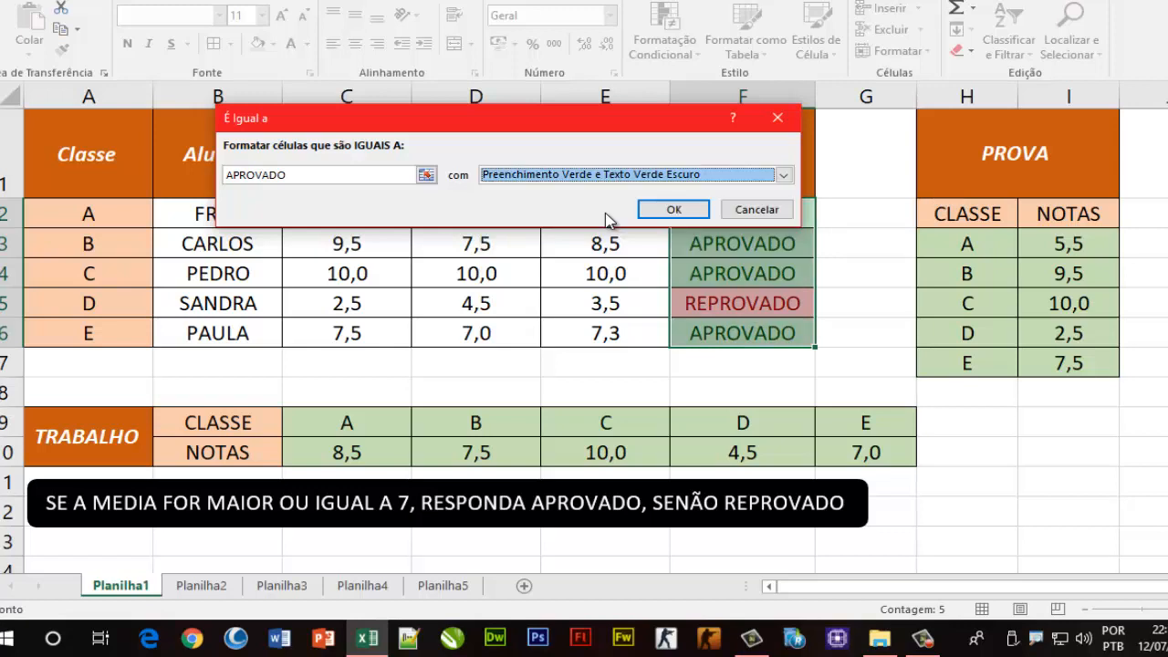
{"action": "left_click", "coordinate": [674, 211]}
{"action": "left_click", "coordinate": [516, 272]}
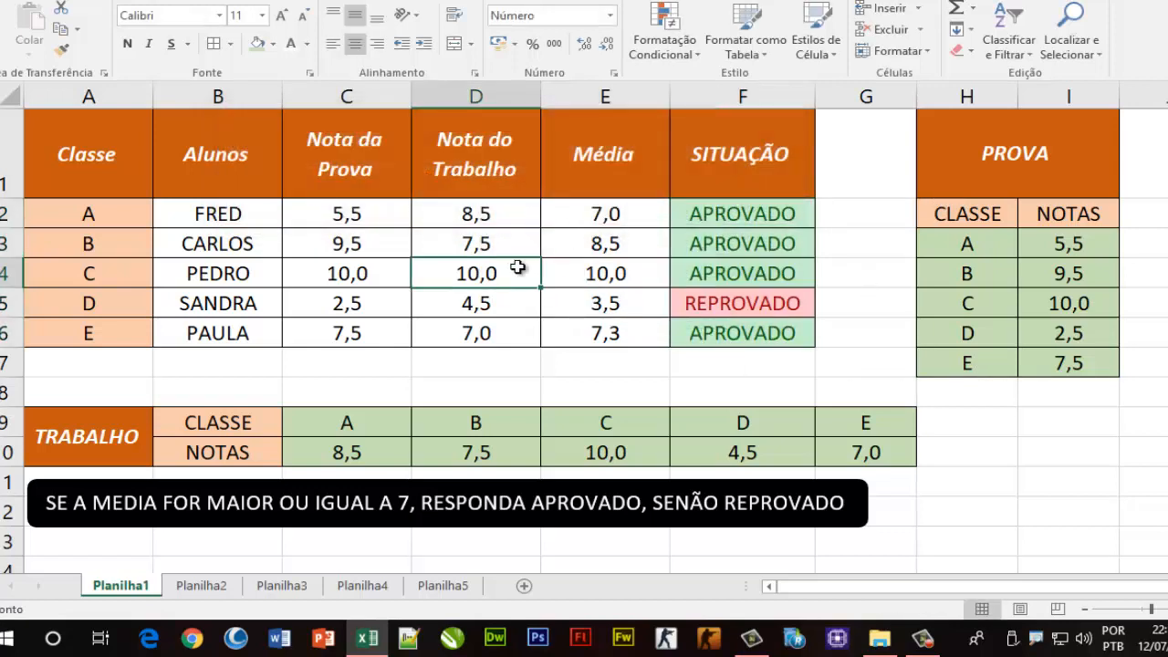
Minimize the open windows to show the desktop
{"action": "left_click", "coordinate": [640, 248]}
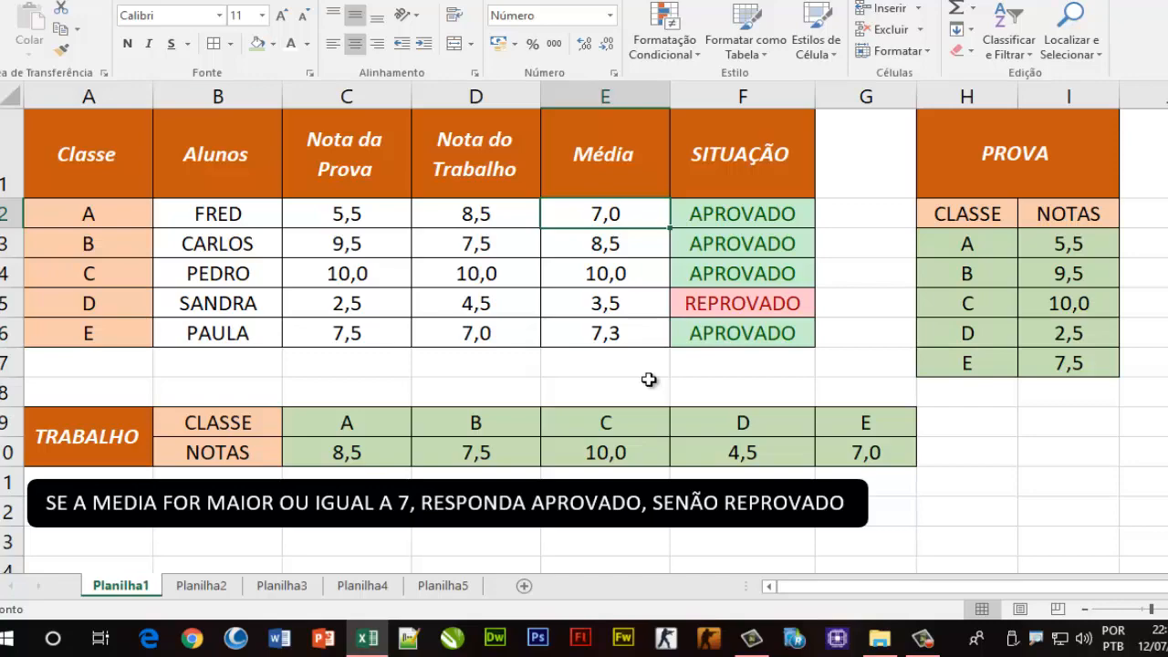
{"action": "key", "text": "super+d"}
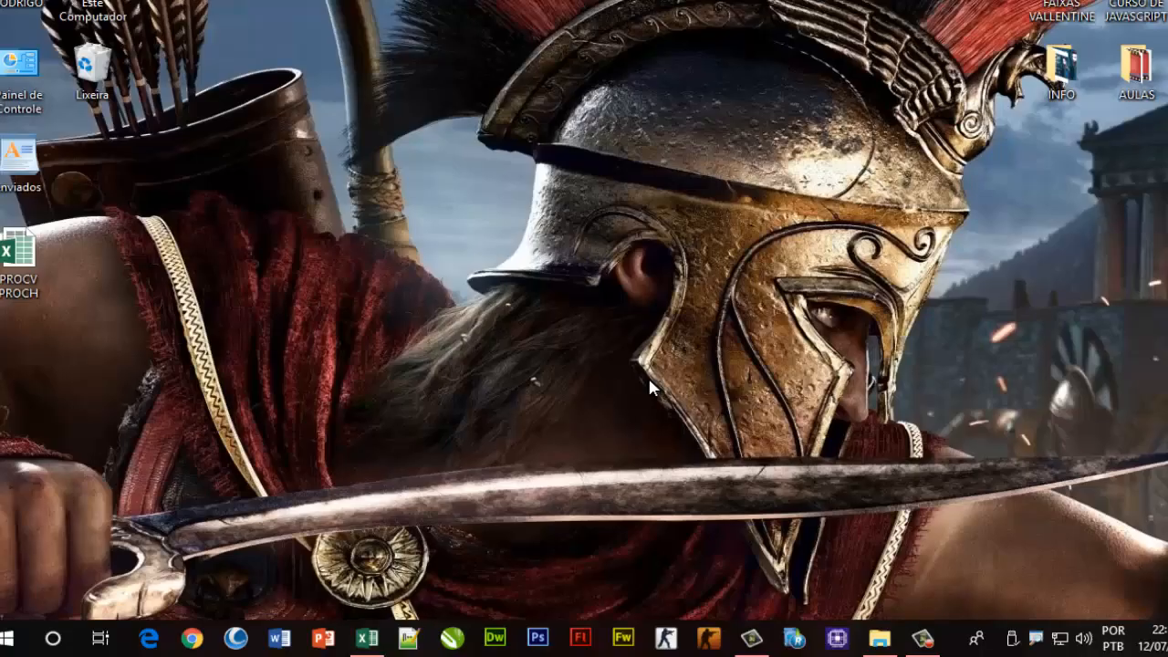